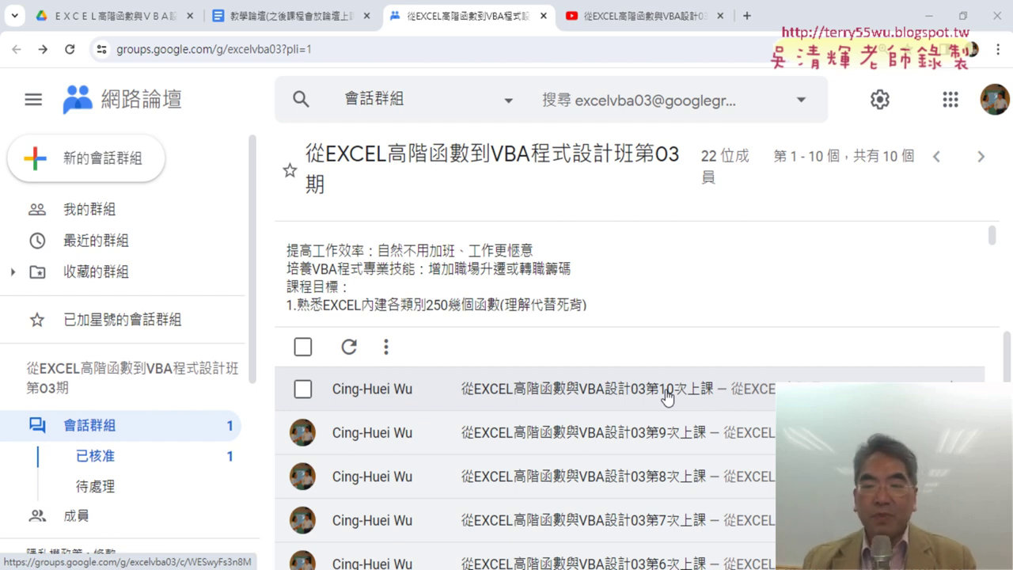
Open the 第10次上課 lesson thread and highlight 第10次上課 in the post's first line
left_click(576, 400)
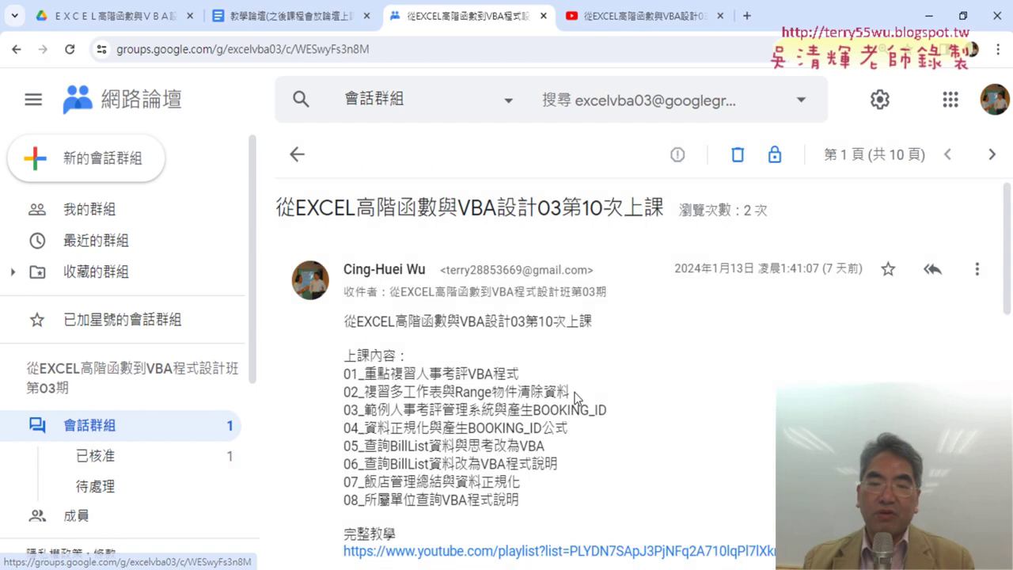
left_click(298, 153)
scroll(713, 314, "down", 2)
scroll(739, 400, "down", 3)
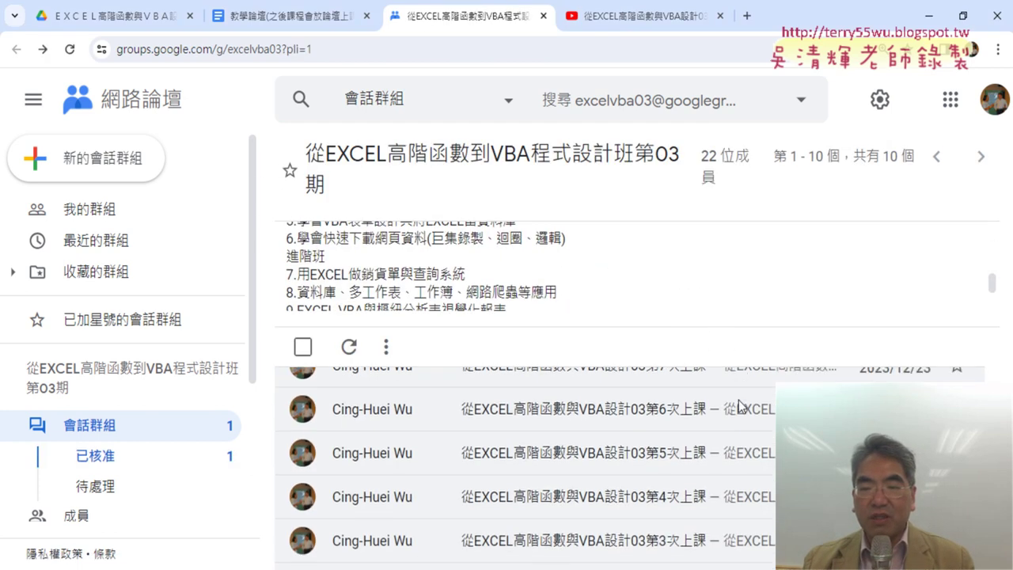
scroll(738, 400, "down", 2)
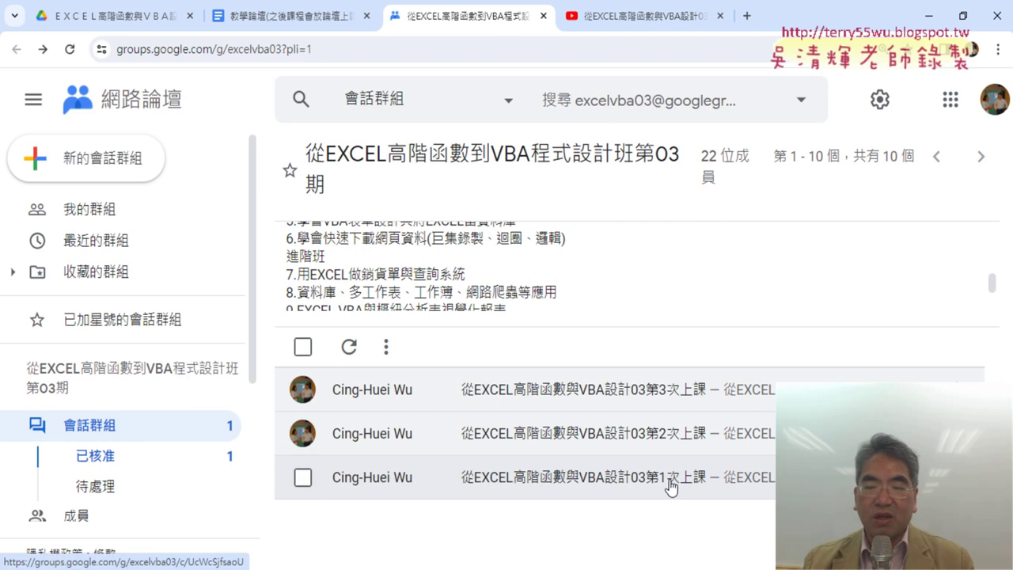
scroll(670, 468, "up", 3)
scroll(666, 420, "up", 2)
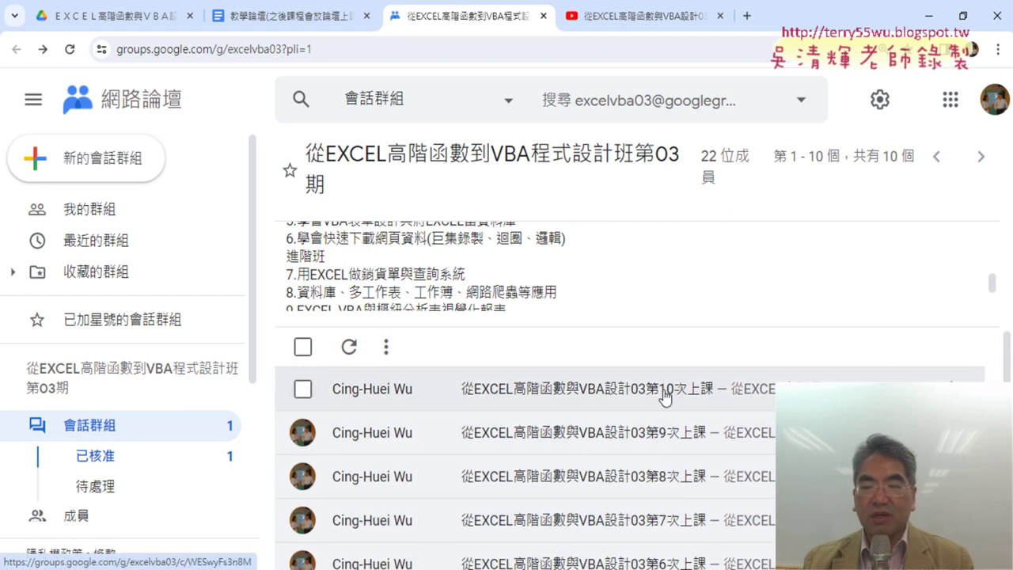
left_click(633, 395)
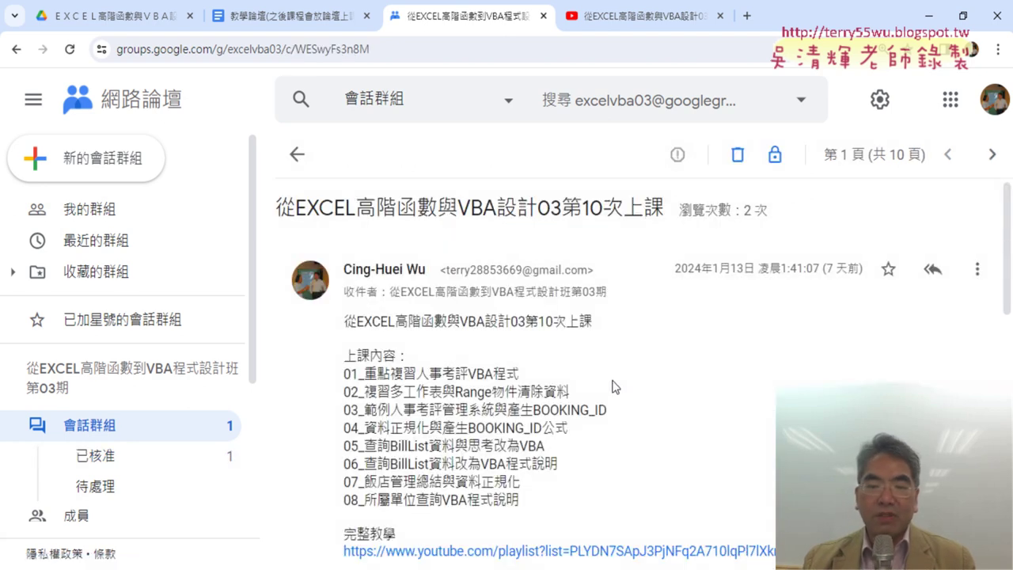
left_click_drag(602, 324, 529, 329)
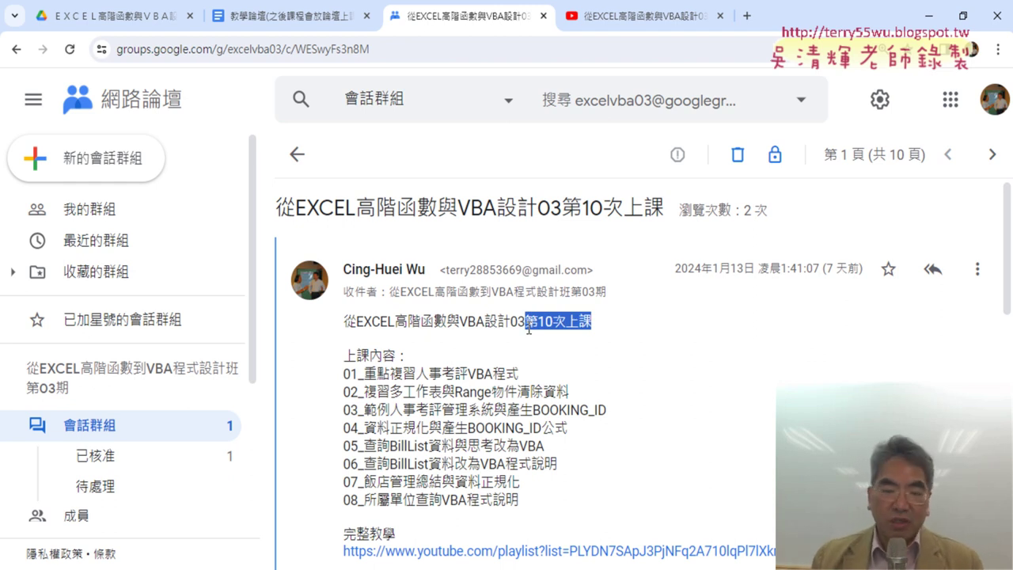
Replace the old YouTube tab with the post's full-lesson playlist, keeping the lesson post in view
left_click(718, 17)
scroll(610, 487, "down", 2)
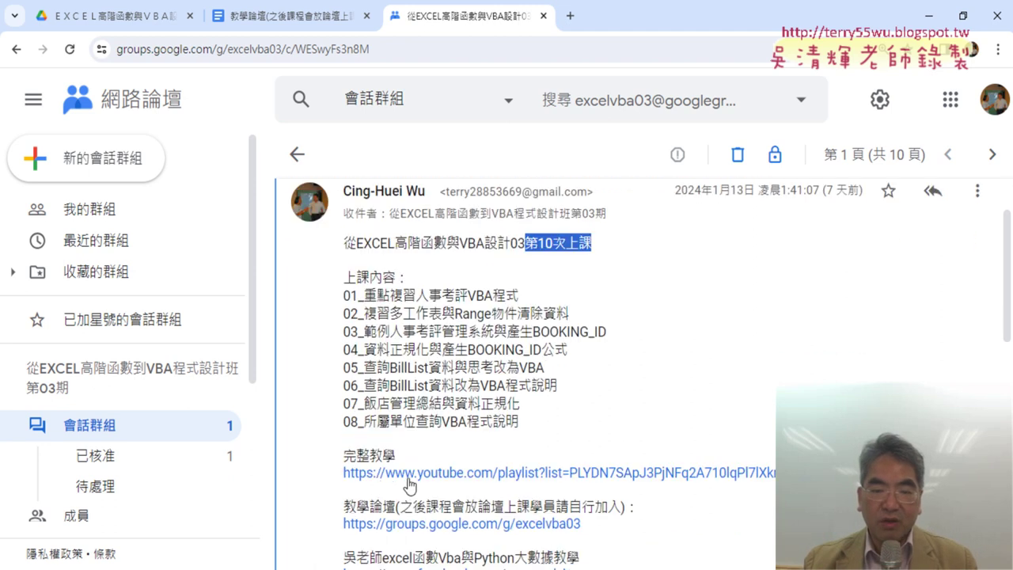
left_click(516, 473)
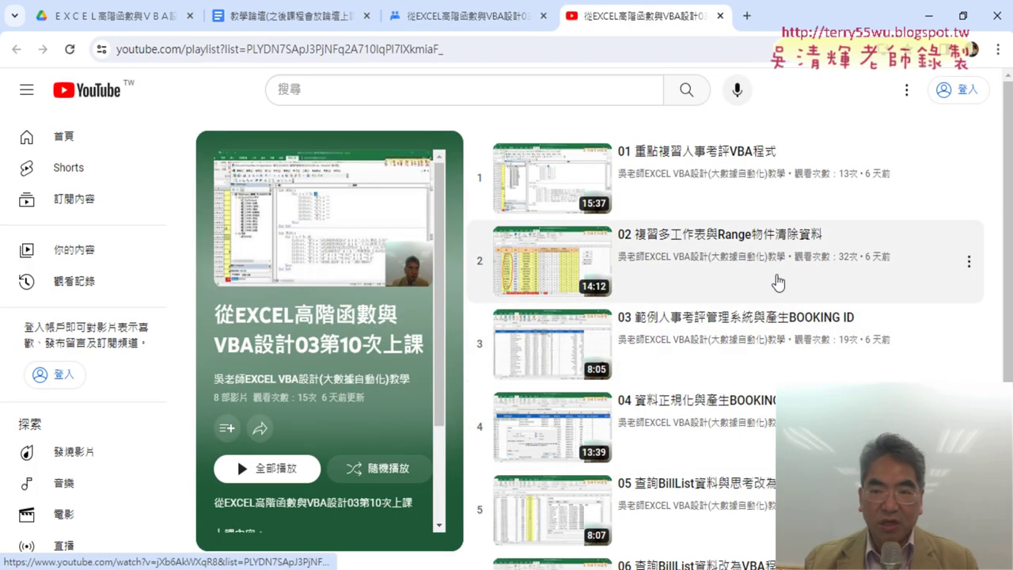
left_click(477, 22)
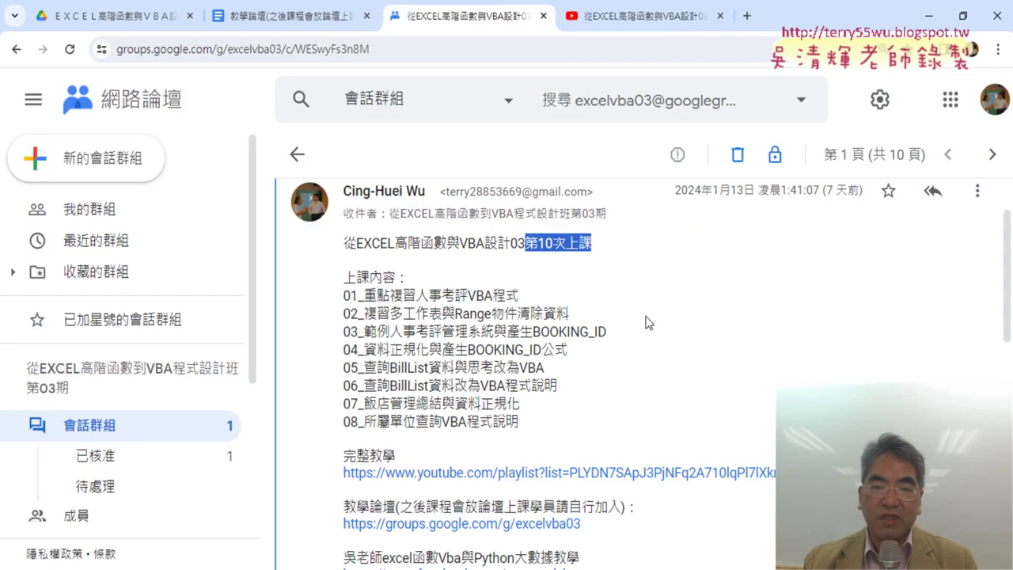
left_click(591, 307)
left_click_drag(525, 296, 416, 295)
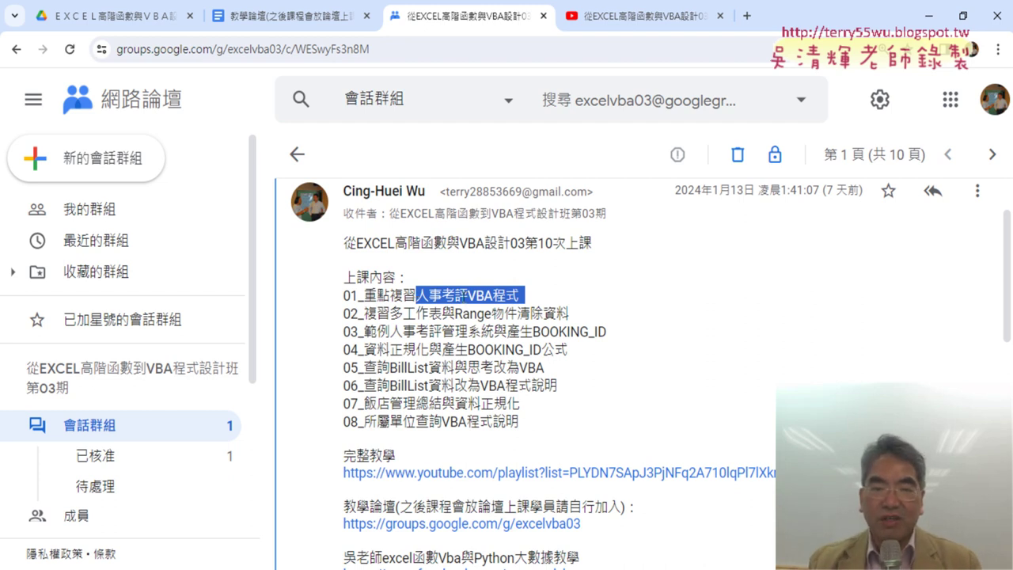
Highlight 人事考評VBA程式 in lesson item 01, then switch to the 範例_VLOOKUP飯店管理 workbook
left_click(420, 296)
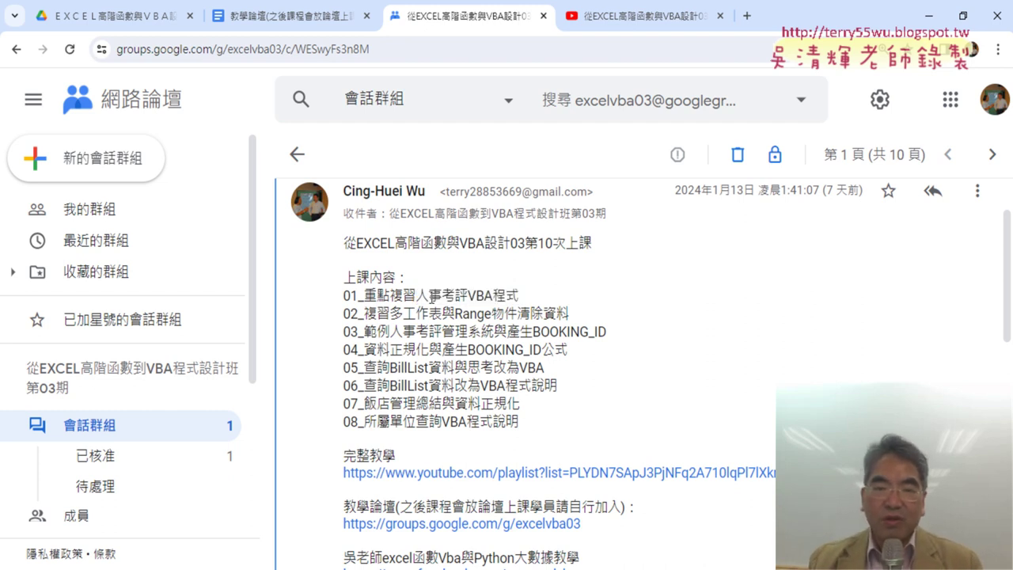
left_click_drag(418, 295, 525, 295)
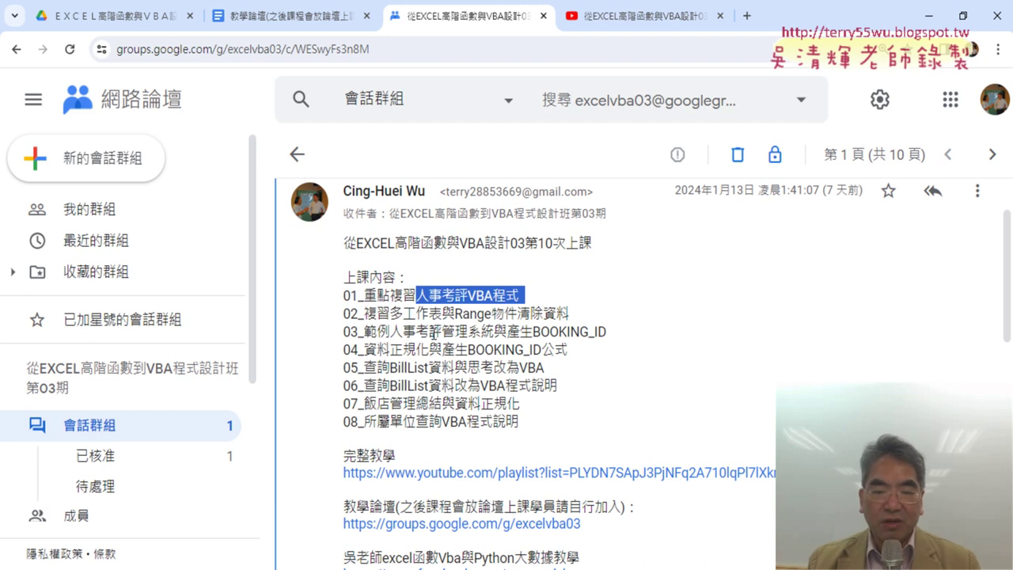
mouse_move(363, 569)
left_click(360, 523)
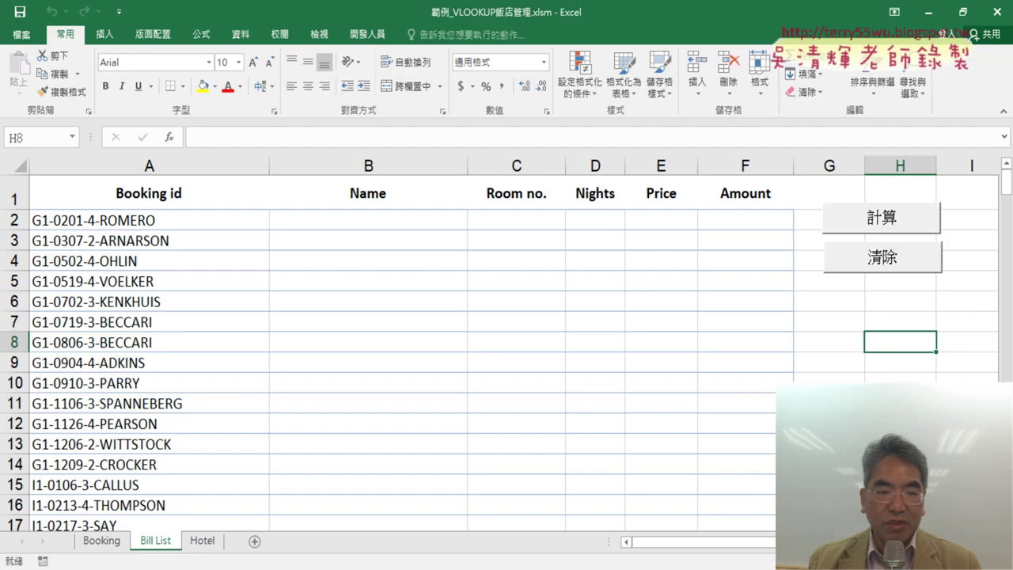
left_click(98, 542)
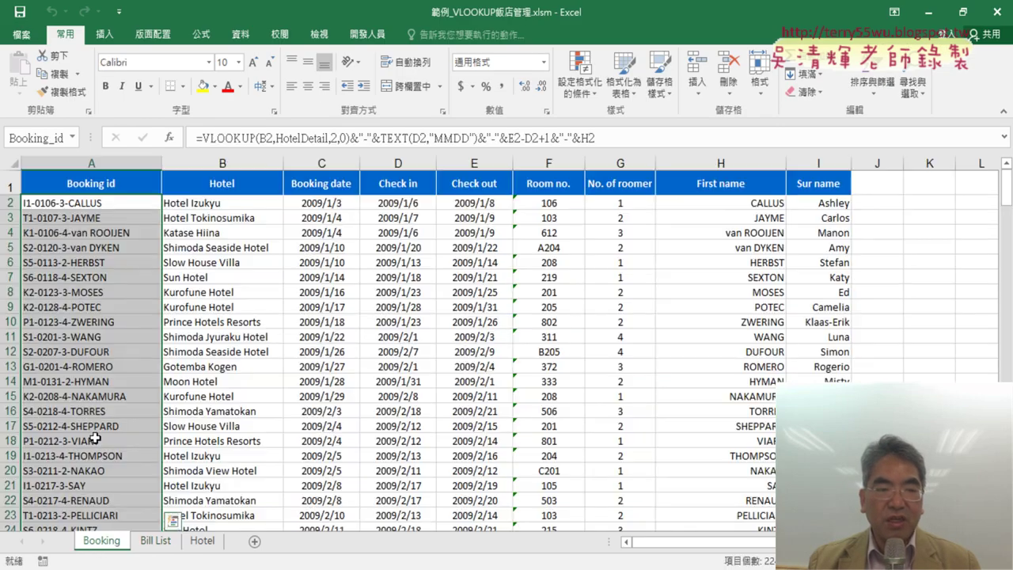
left_click(102, 204)
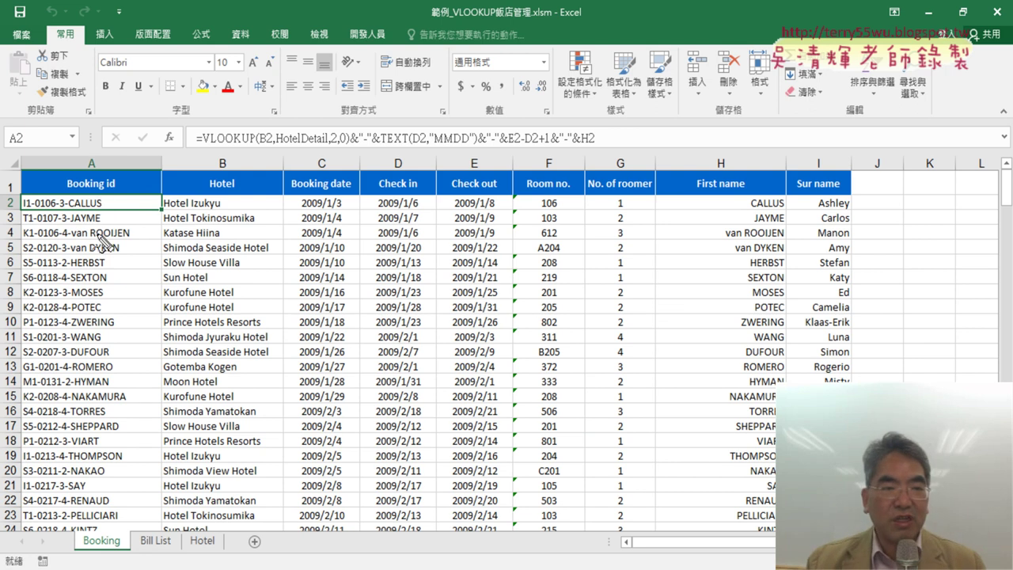
left_click_drag(20, 193, 115, 202)
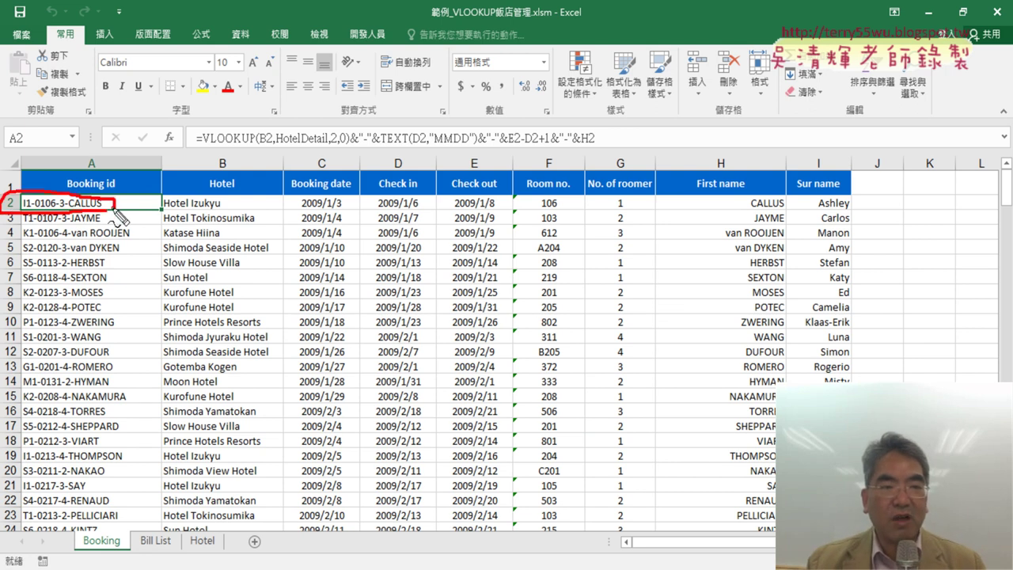
left_click_drag(587, 143, 609, 166)
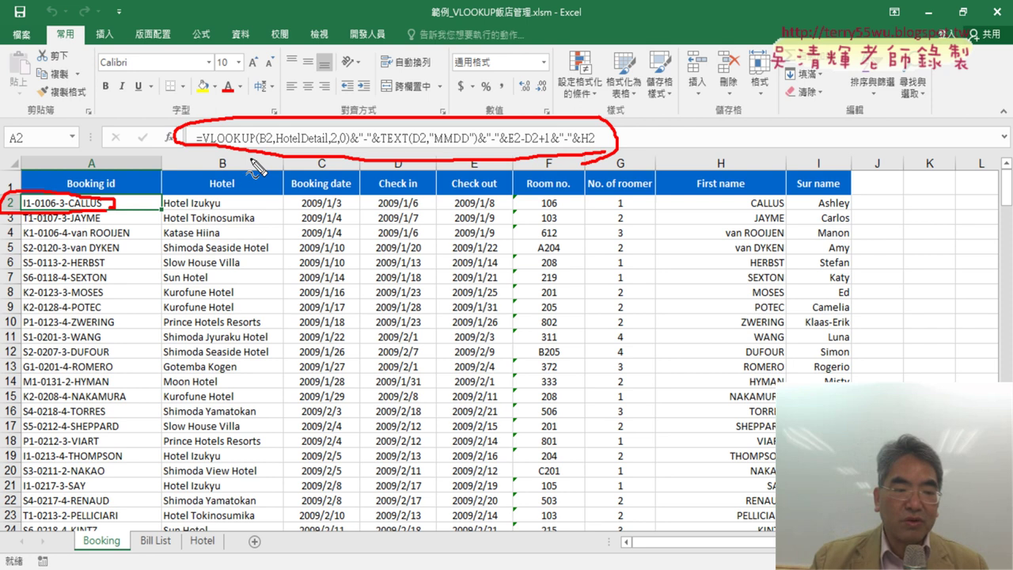
left_click_drag(133, 558, 190, 557)
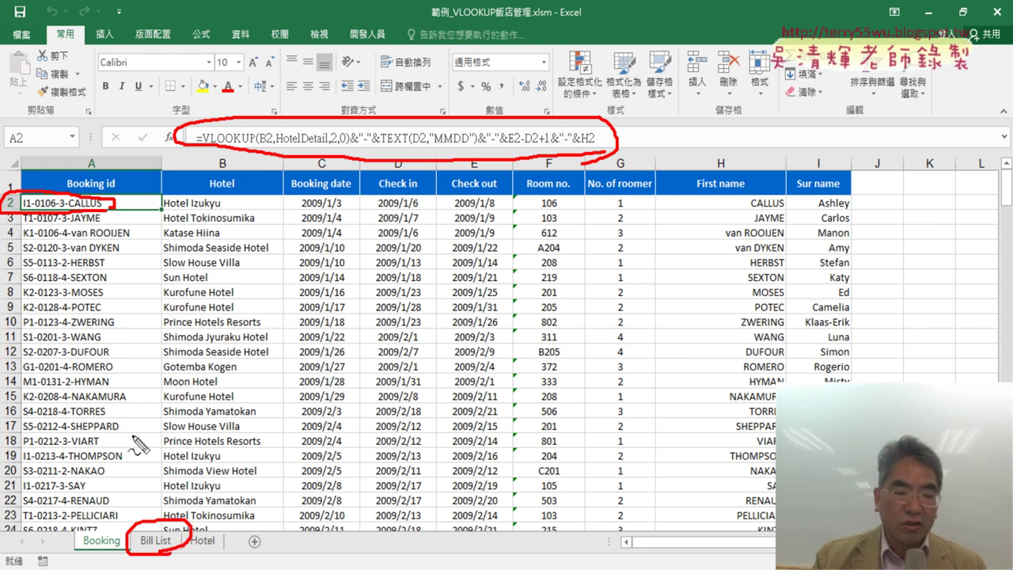
key("Escape")
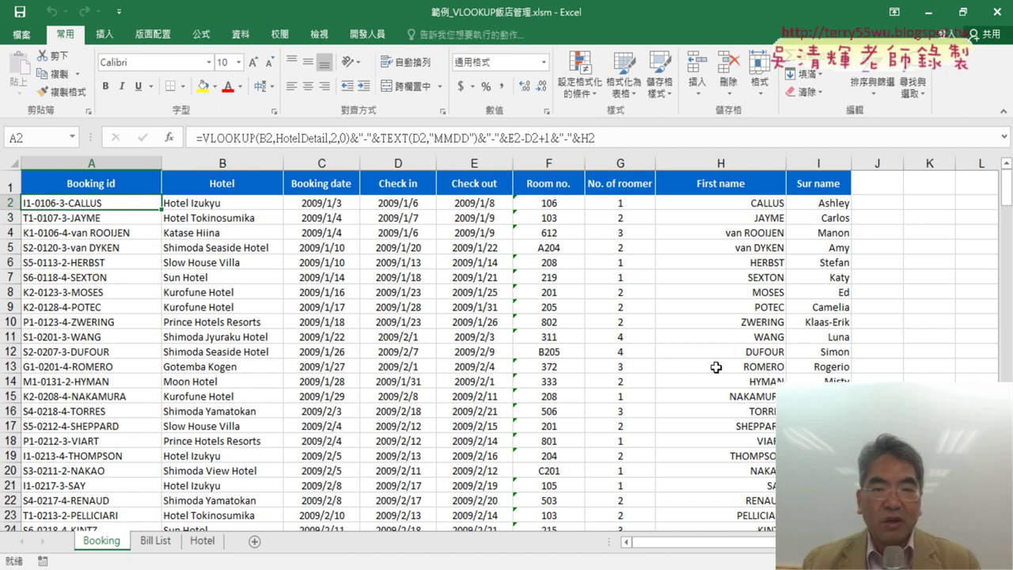
left_click(166, 543)
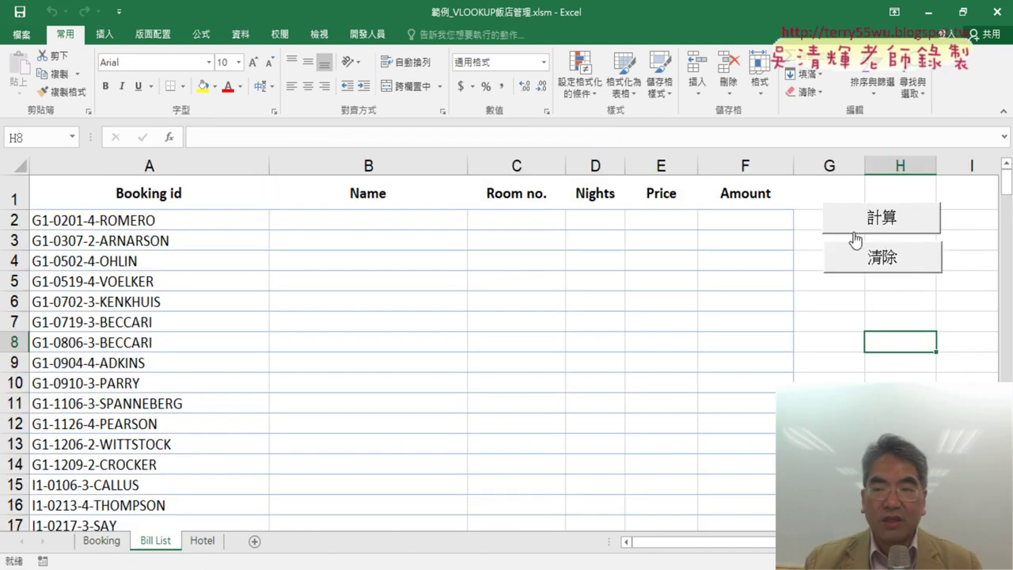
left_click(883, 226)
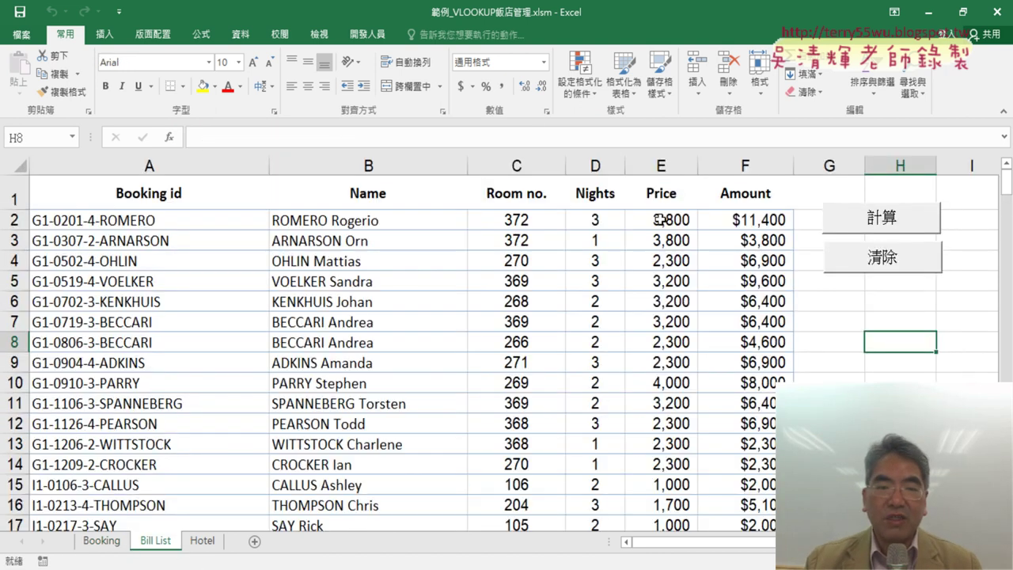
left_click(180, 220)
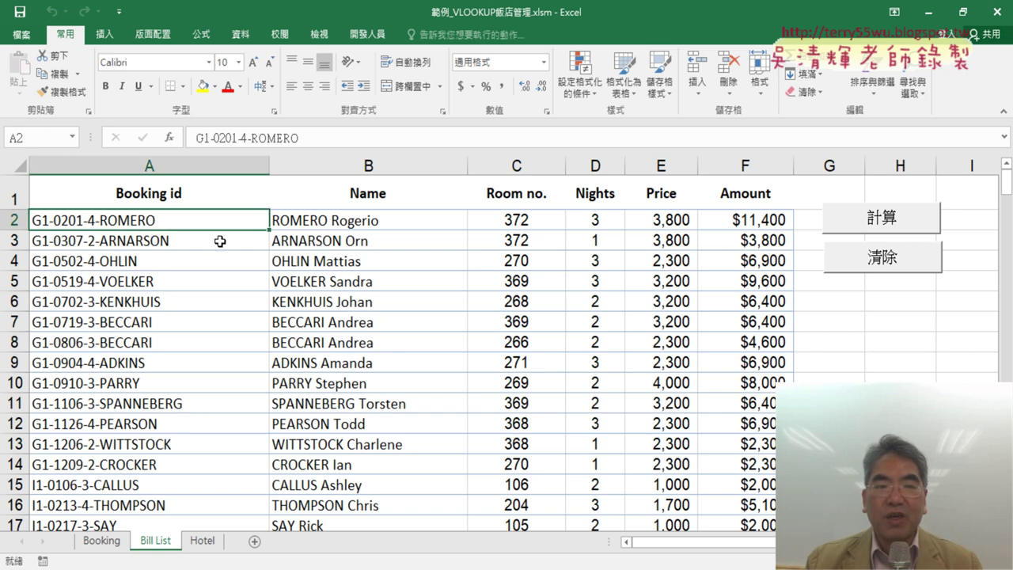
left_click_drag(330, 223, 748, 217)
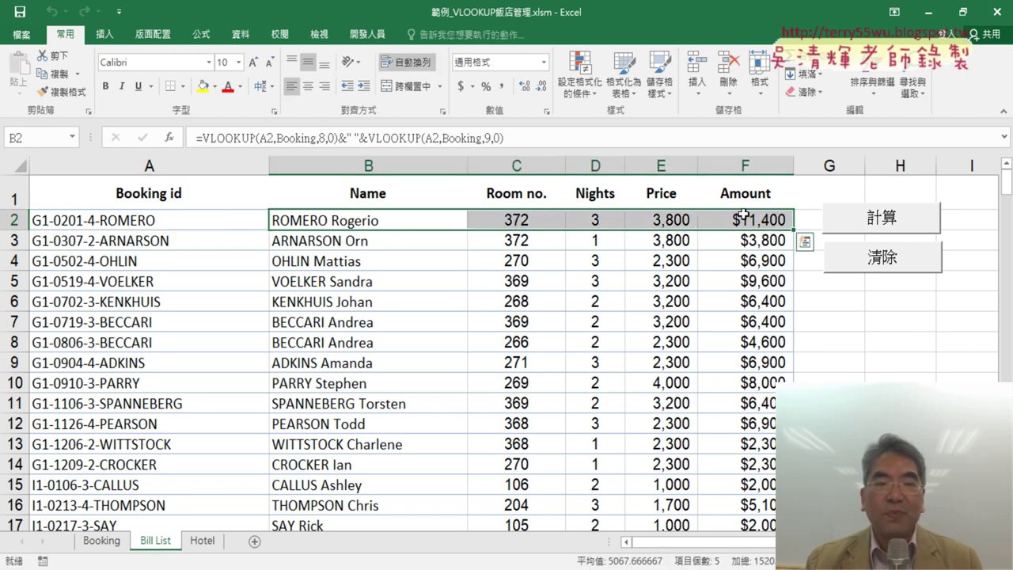
left_click(160, 223)
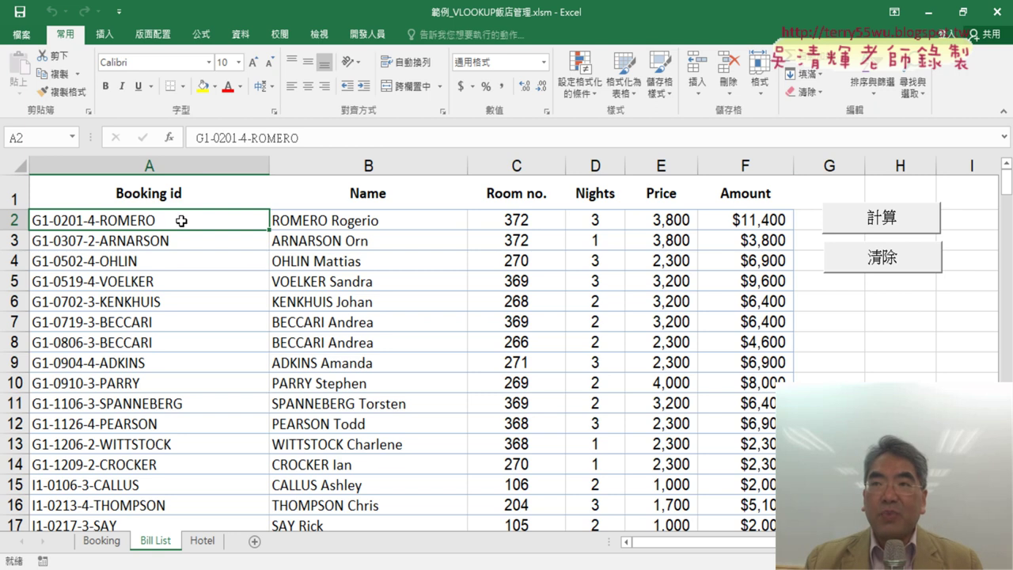
left_click(407, 225)
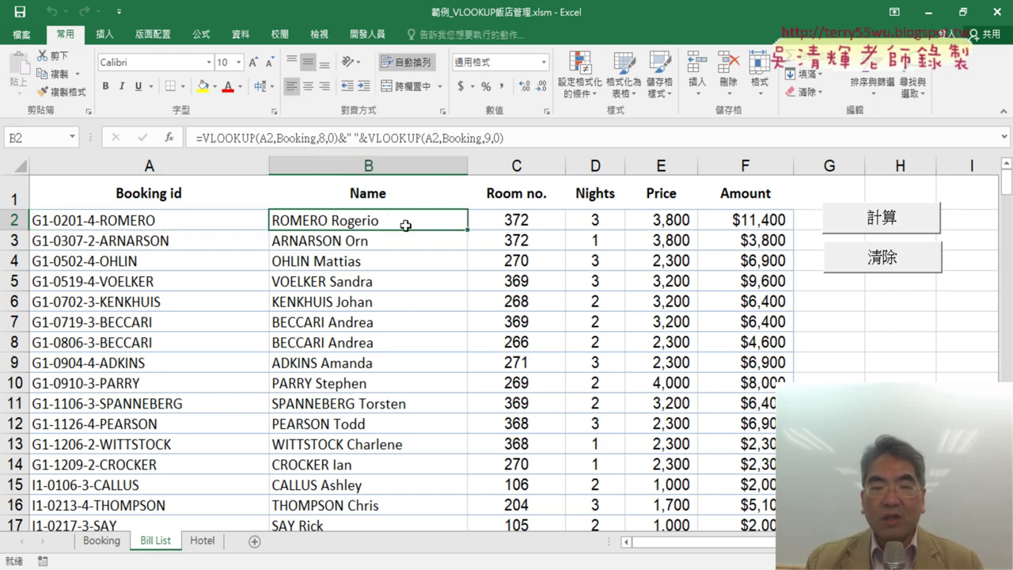
left_click(537, 220)
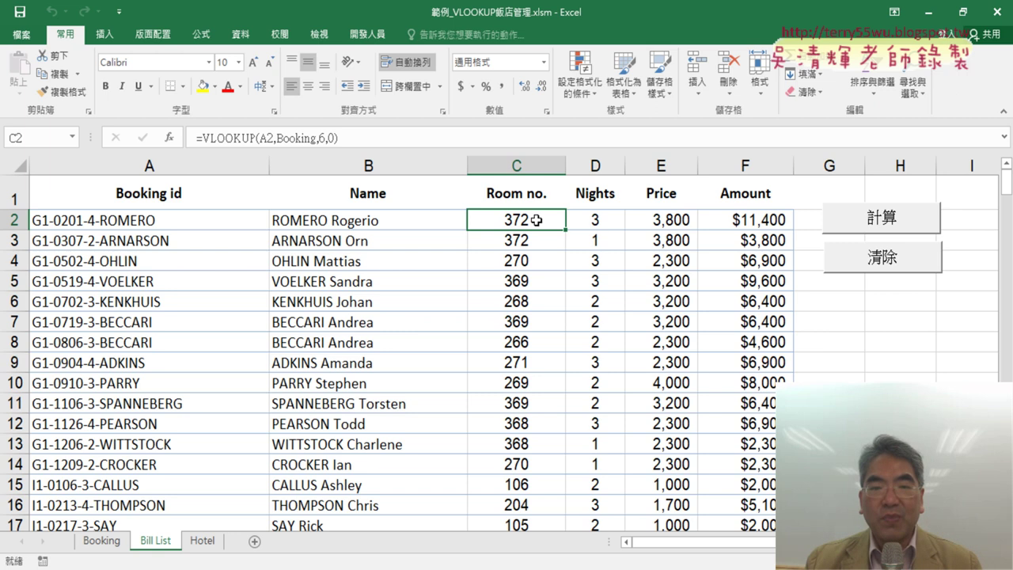
left_click(604, 220)
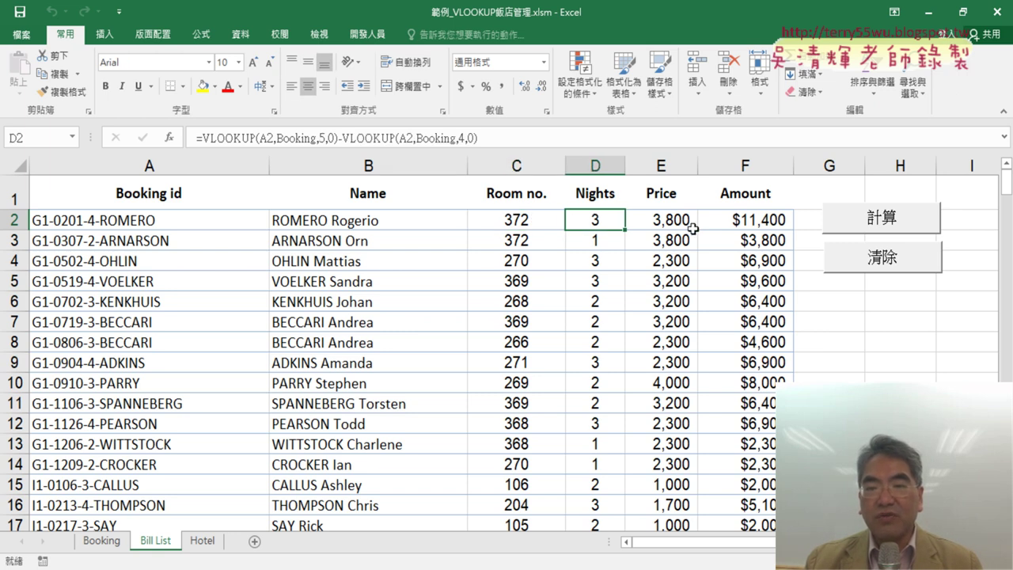
left_click(755, 221)
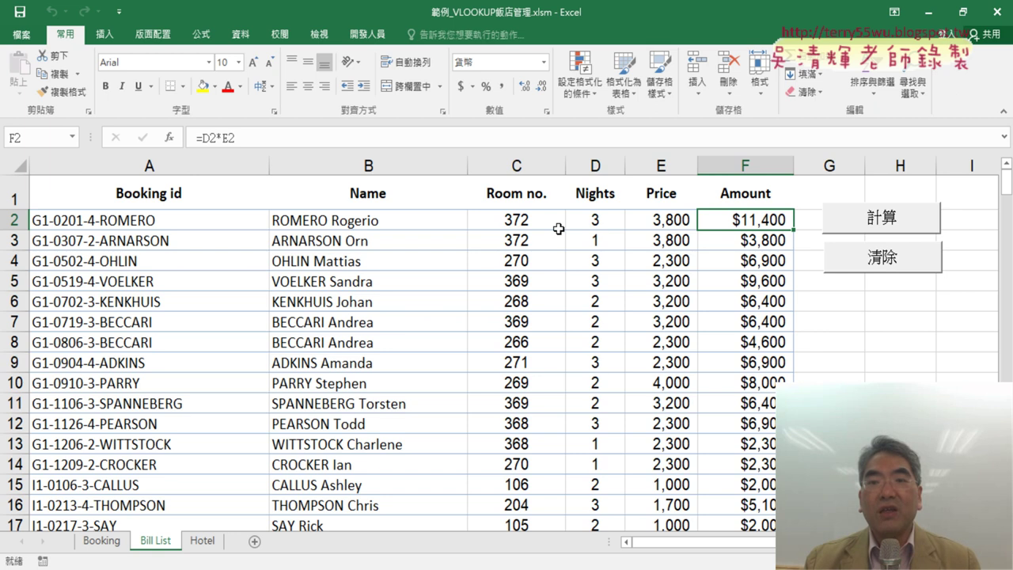
left_click(881, 264)
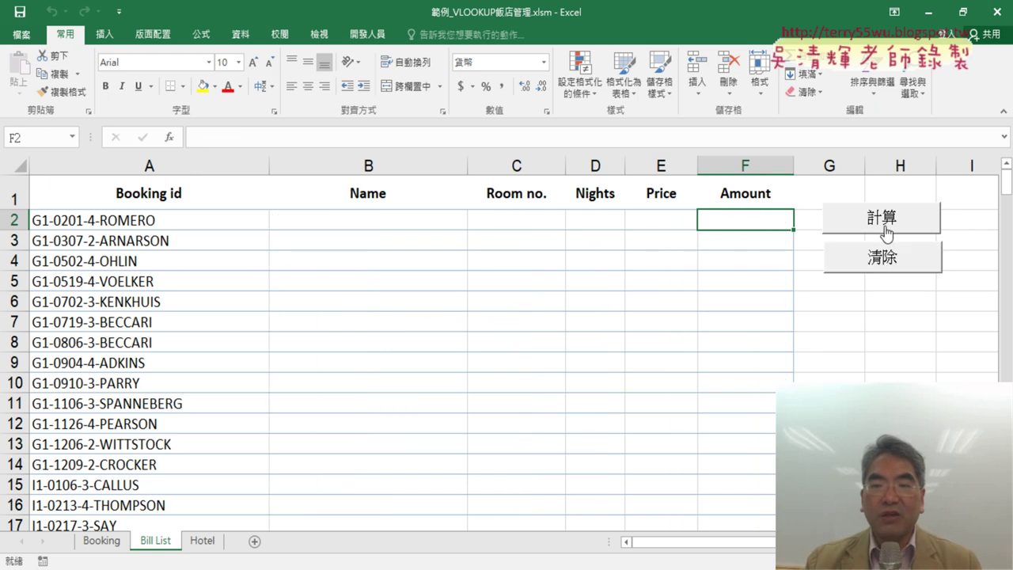
left_click(885, 225)
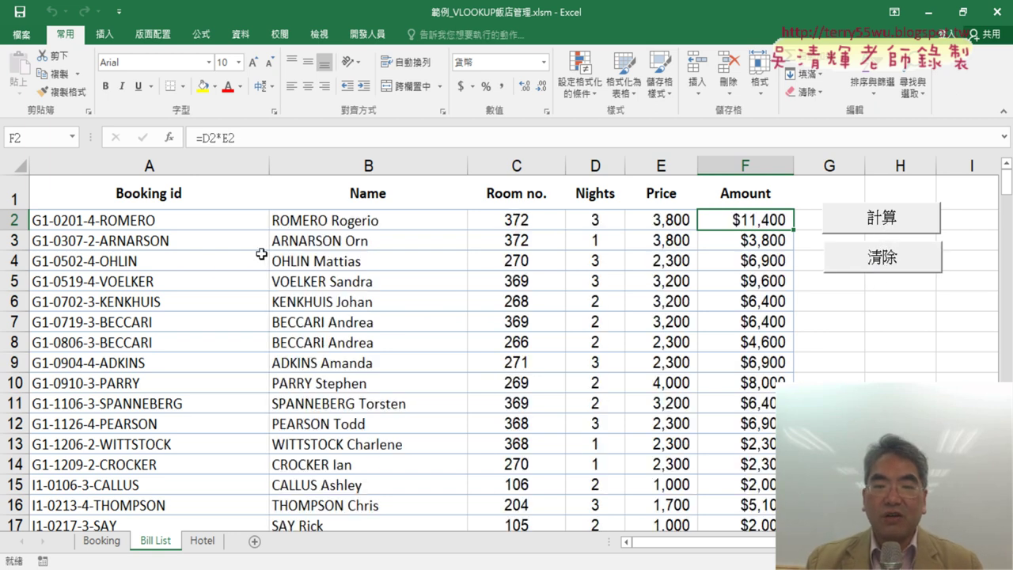
left_click(871, 261)
left_click(154, 219)
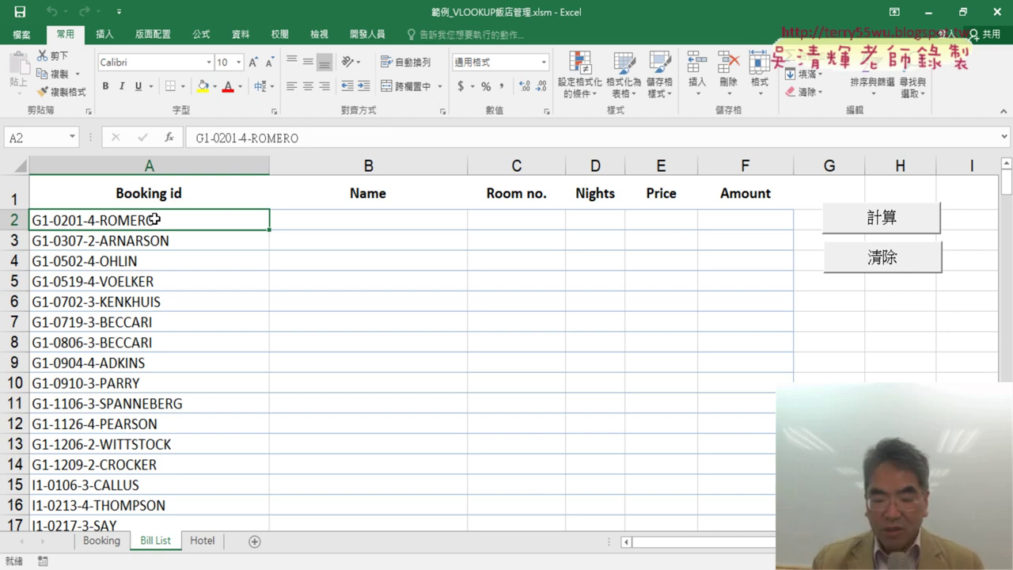
Delete the extra Bill List booking ids below row 10, keeping only the first nine
key("Down")
key("Up")
key("Up")
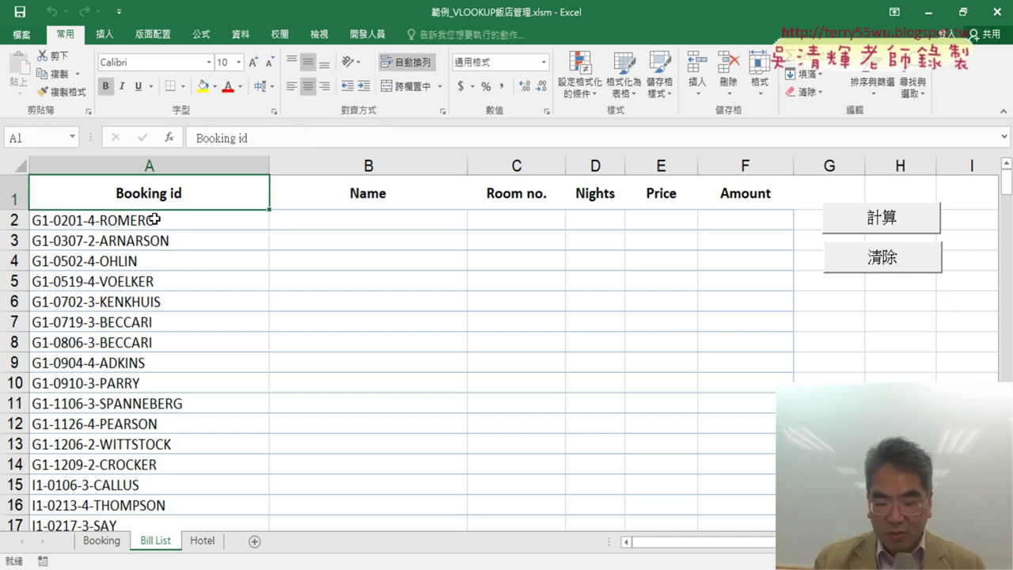
key("ctrl+Down")
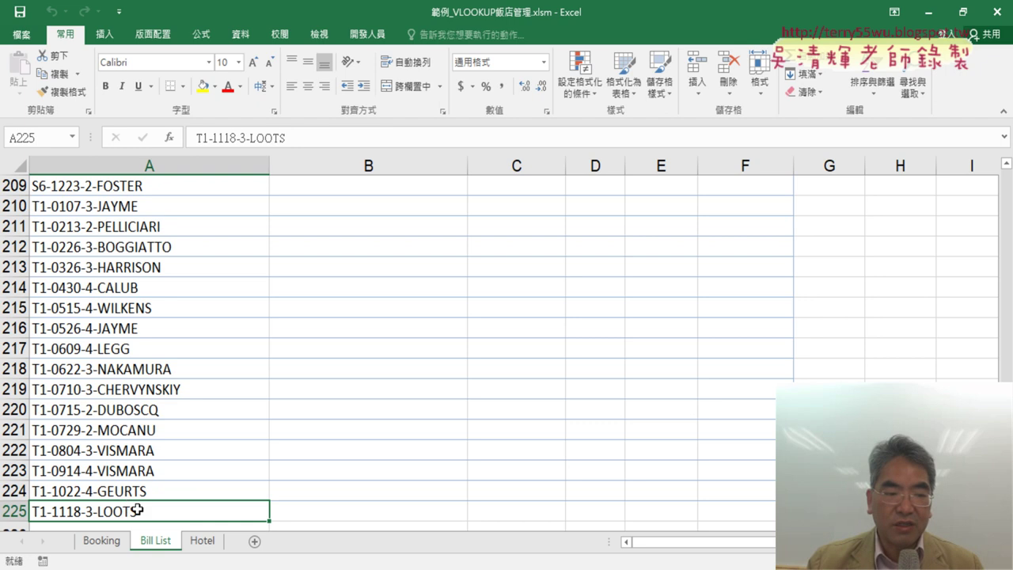
mouse_move(137, 511)
left_mouse_down()
mouse_move(230, 19)
mouse_move(165, 404)
left_mouse_up()
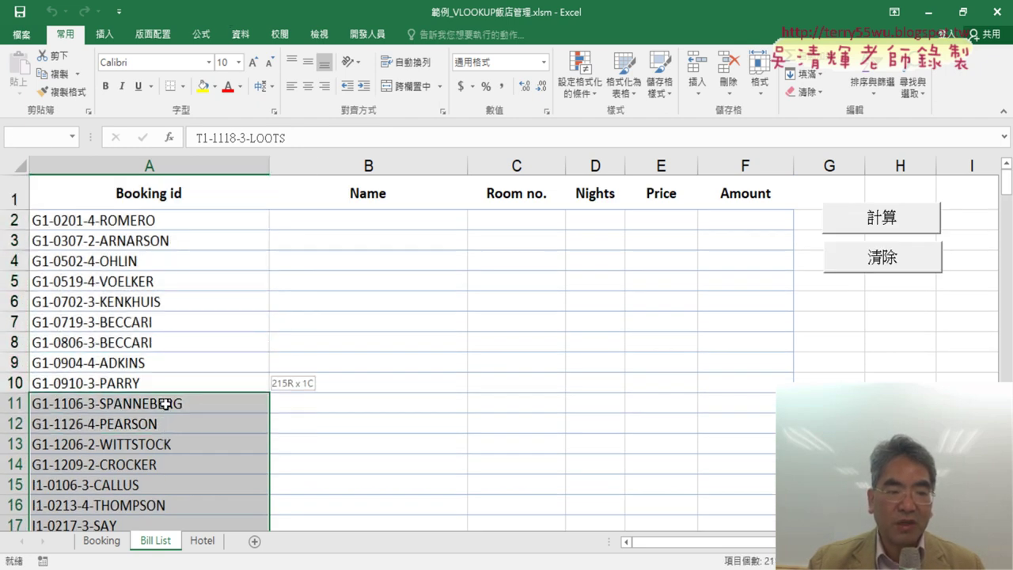
key("ctrl+BackSpace")
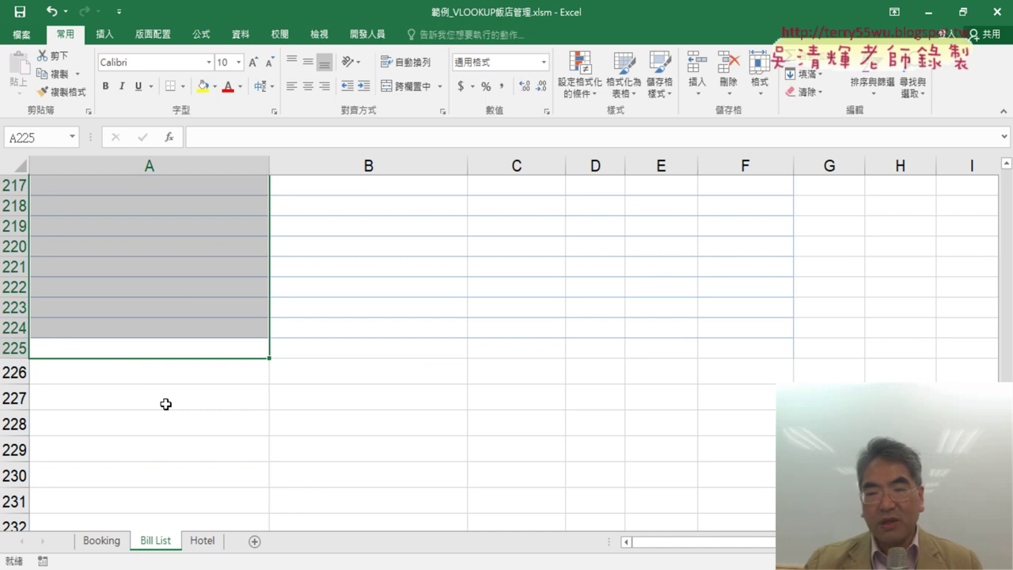
Calculate, clear and recalculate Name, Room no., Nights, Price and Amount for the nine bookings
key("ctrl+Up")
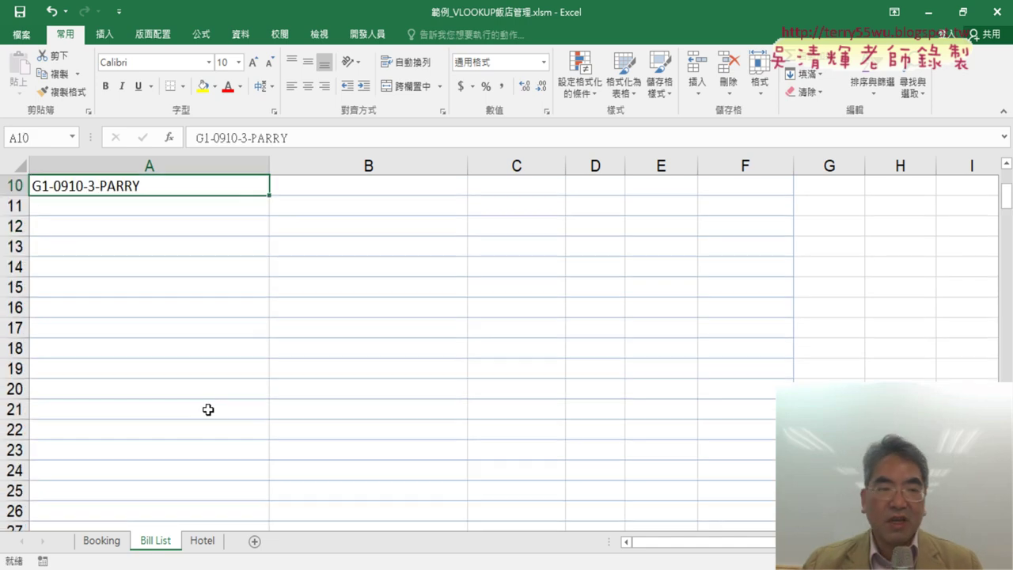
scroll(208, 409, "up", 3)
left_click(852, 219)
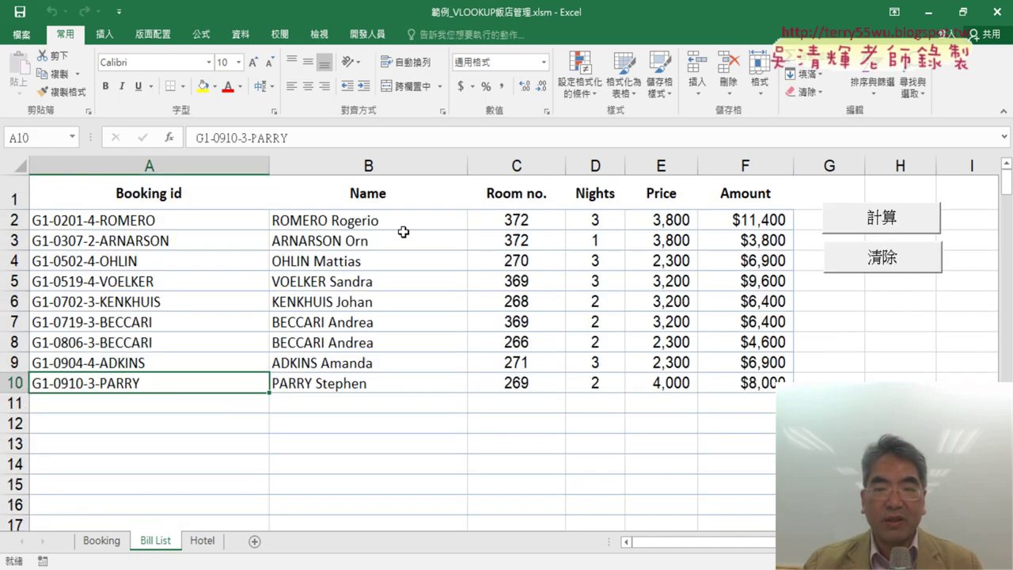
left_click_drag(179, 221, 181, 376)
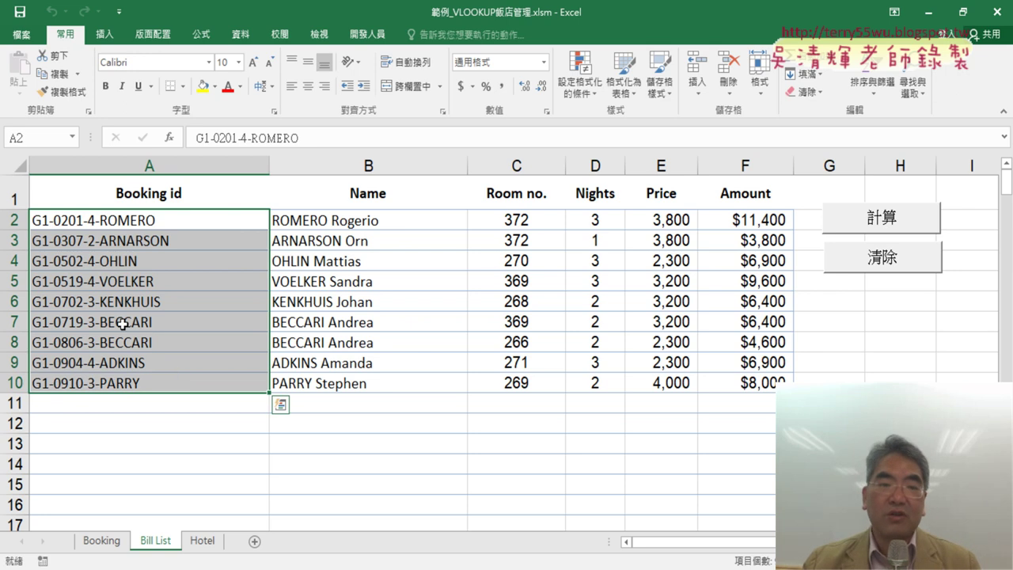
left_click(897, 273)
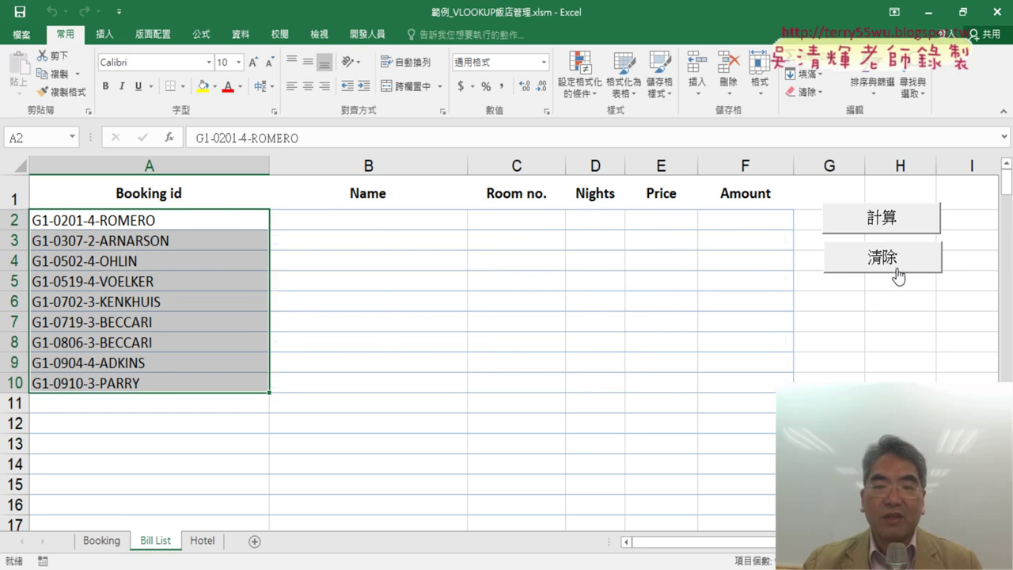
left_click(899, 227)
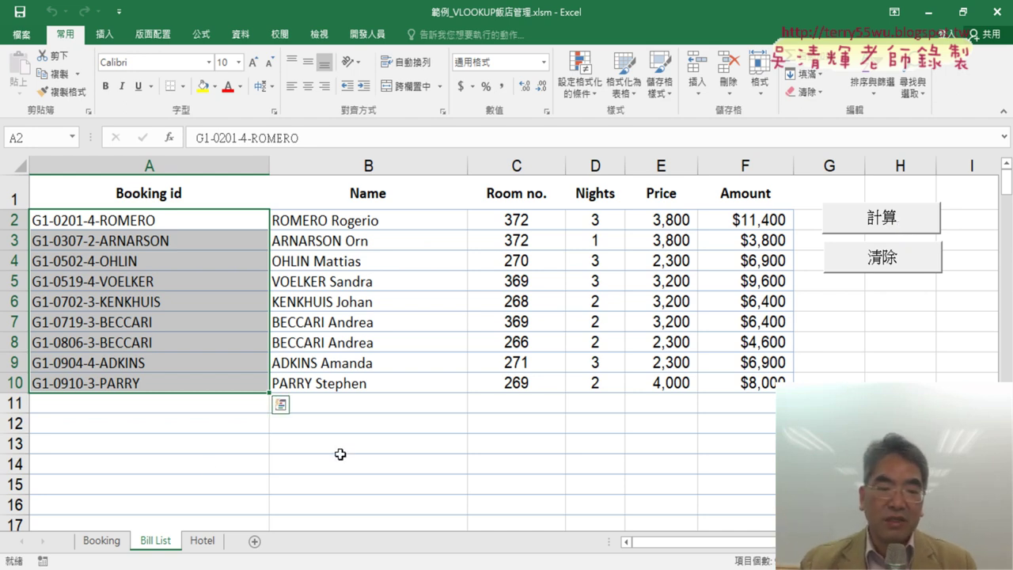
Change A2's booking id date format from MMDD to MDD, fill it down, and check Bill List
left_click(103, 545)
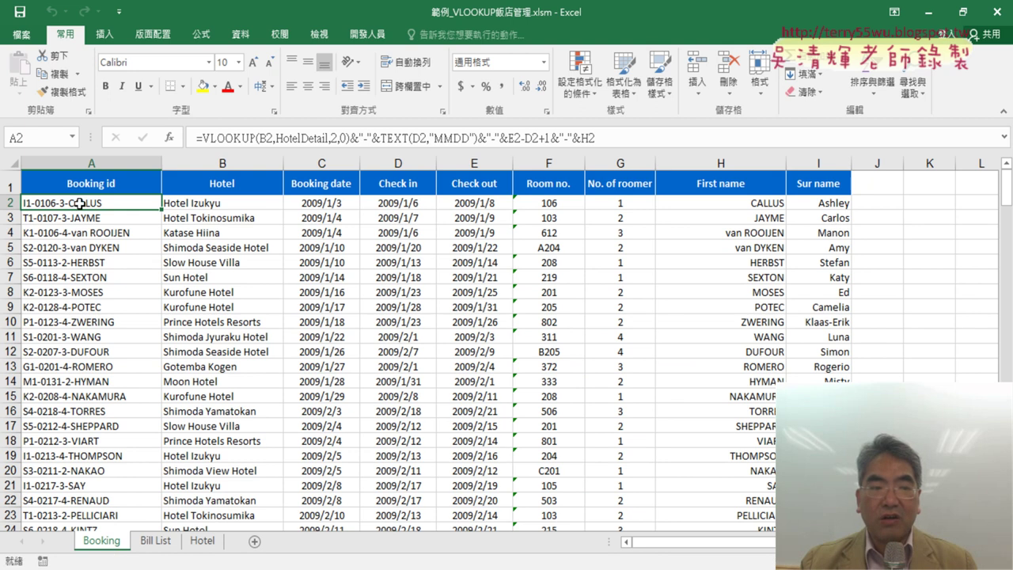
left_click_drag(439, 139, 448, 138)
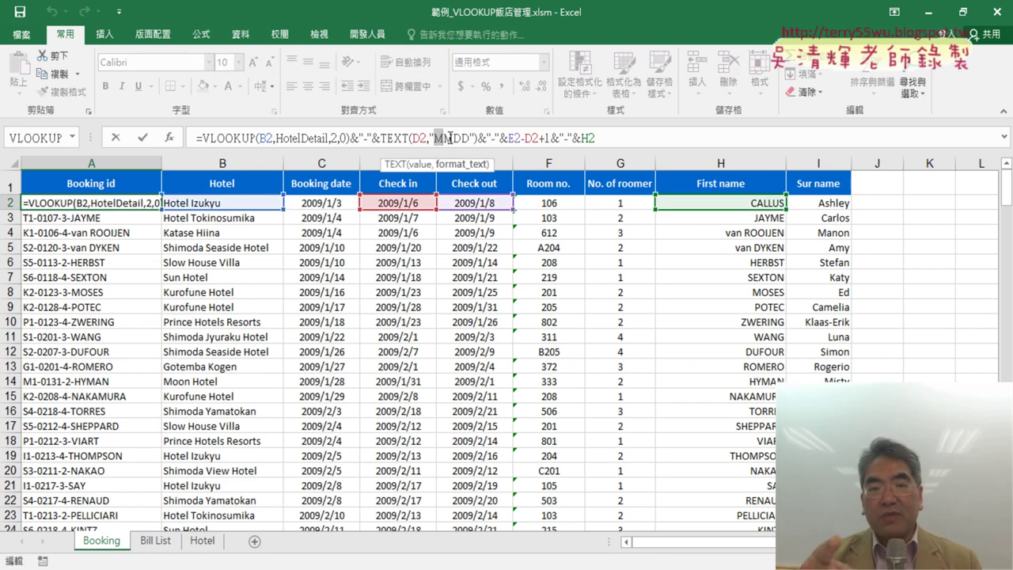
key("Delete")
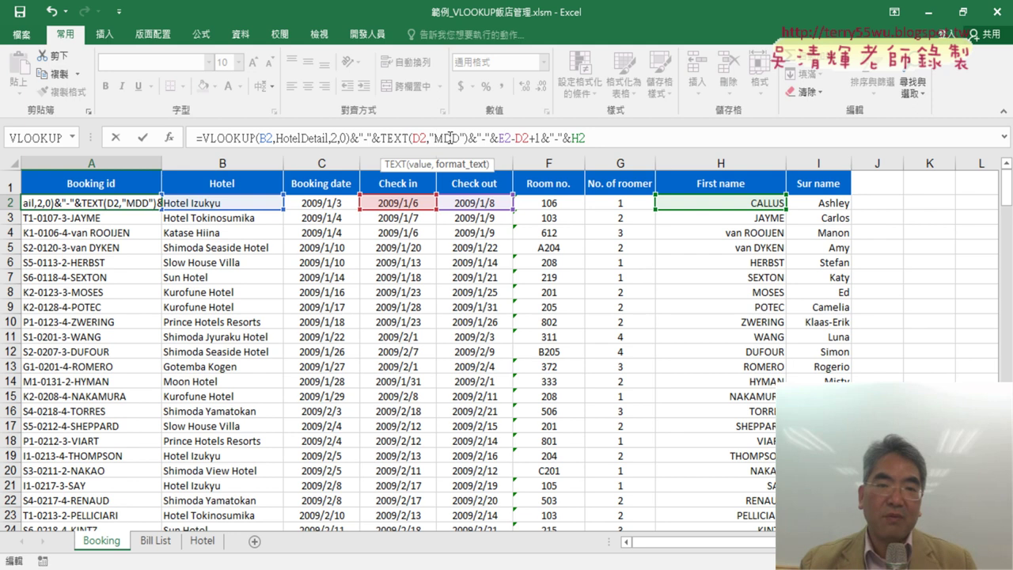
left_click(143, 139)
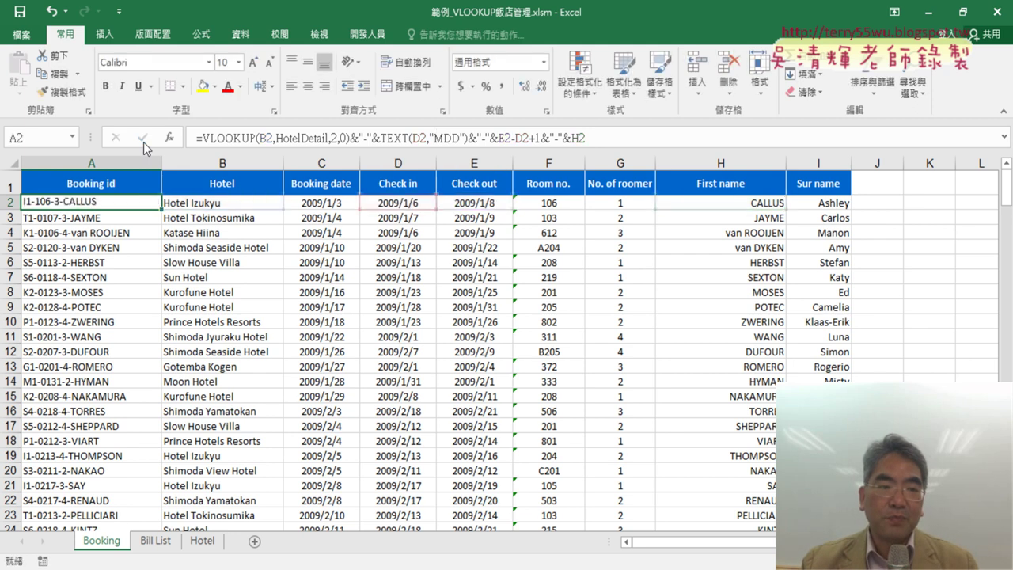
double_click(164, 210)
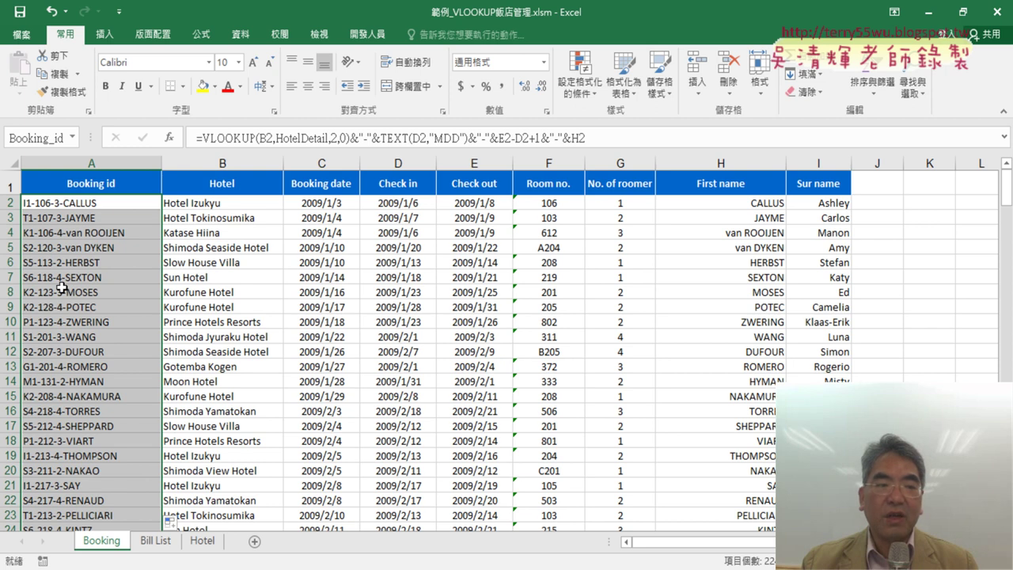
left_click(154, 544)
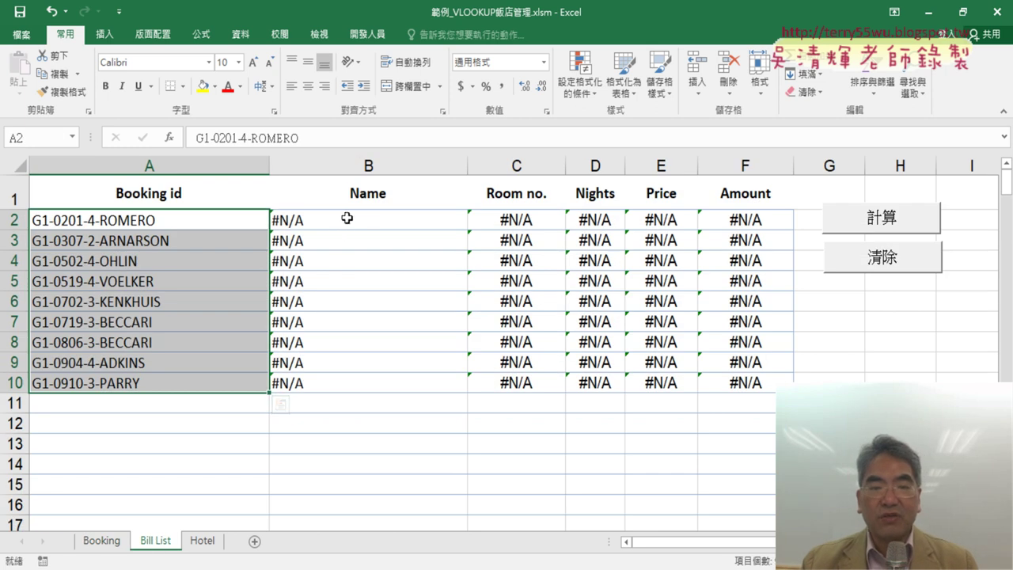
Inspect Bill List's B2:F10 lookup results, then begin editing the Booking sheet's A2 id formula
left_click_drag(346, 218, 736, 378)
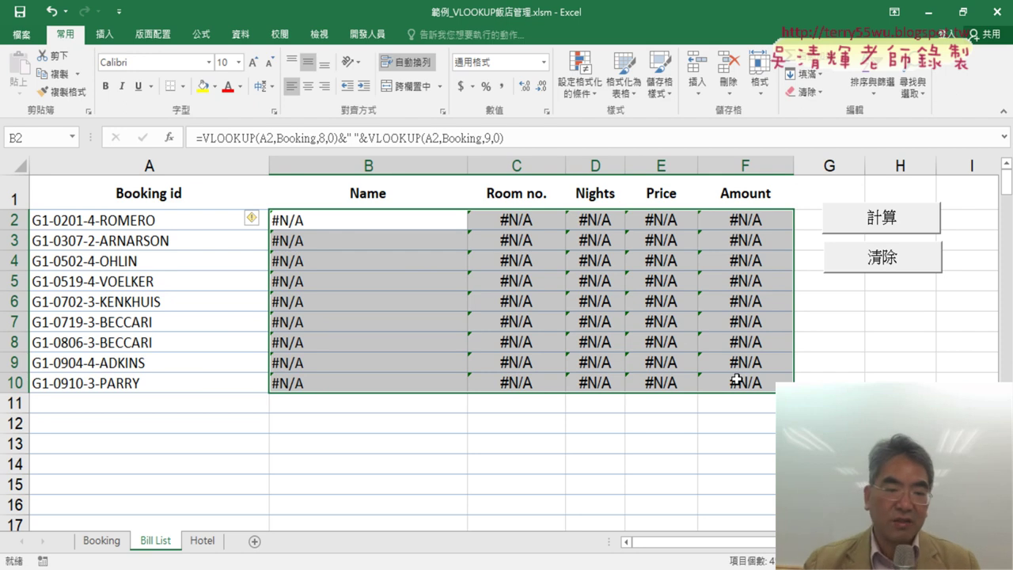
left_click(103, 541)
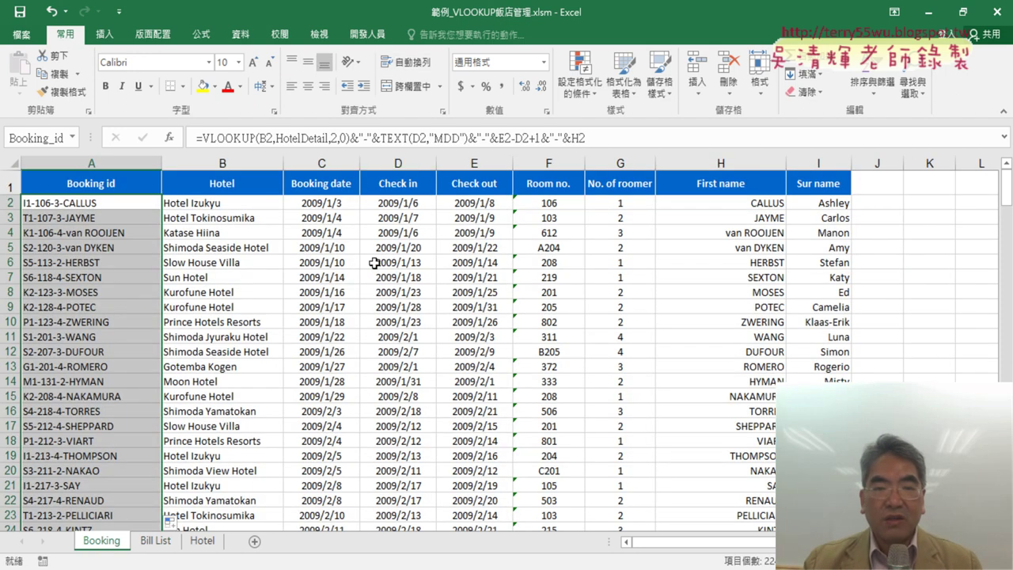
left_click(443, 141)
type("M")
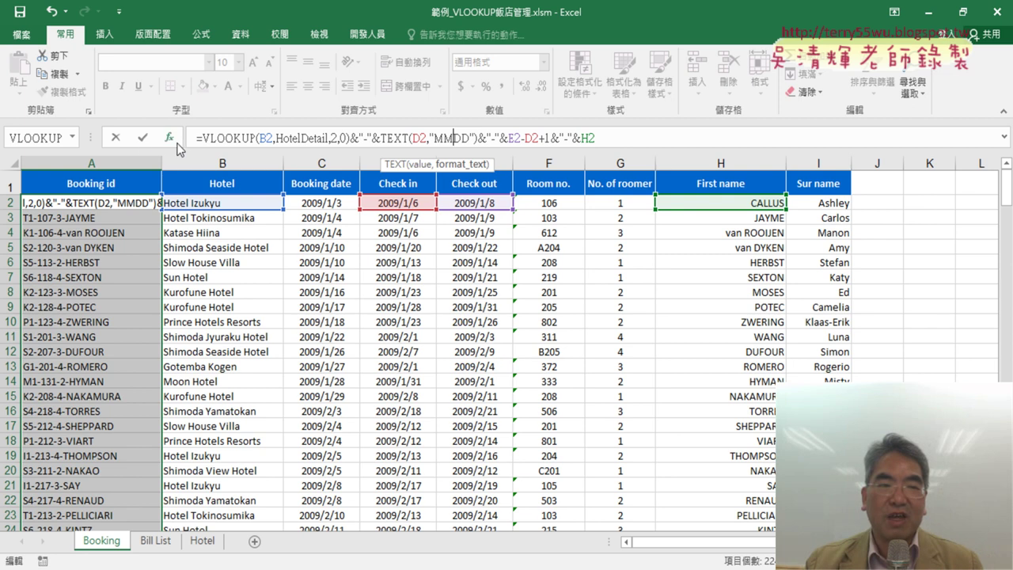
Commit A2's restored formula and insert an M into A3's date format so it reads MMDD
key("BackSpace")
key("Return")
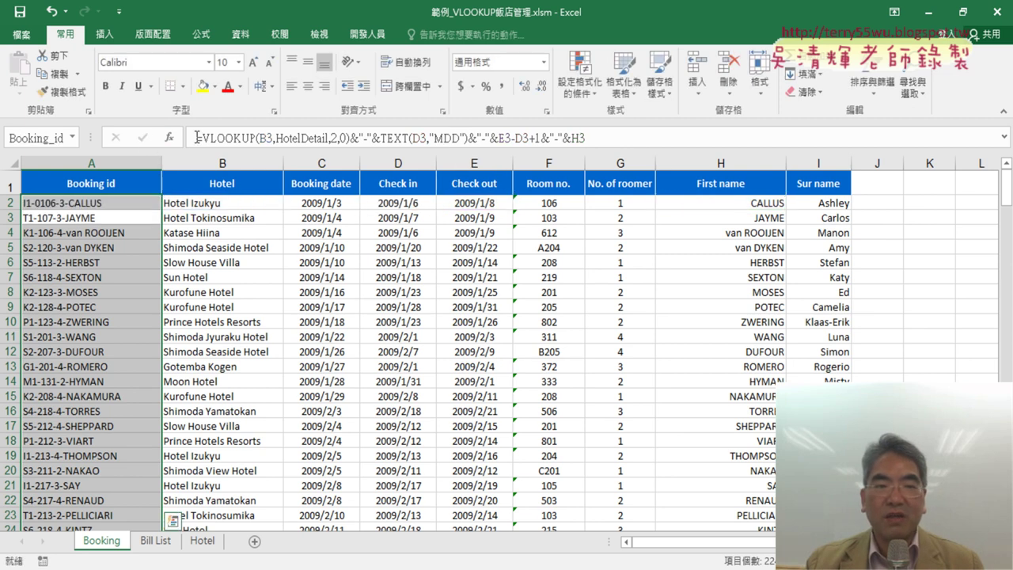
left_click(197, 137)
key("shift+End")
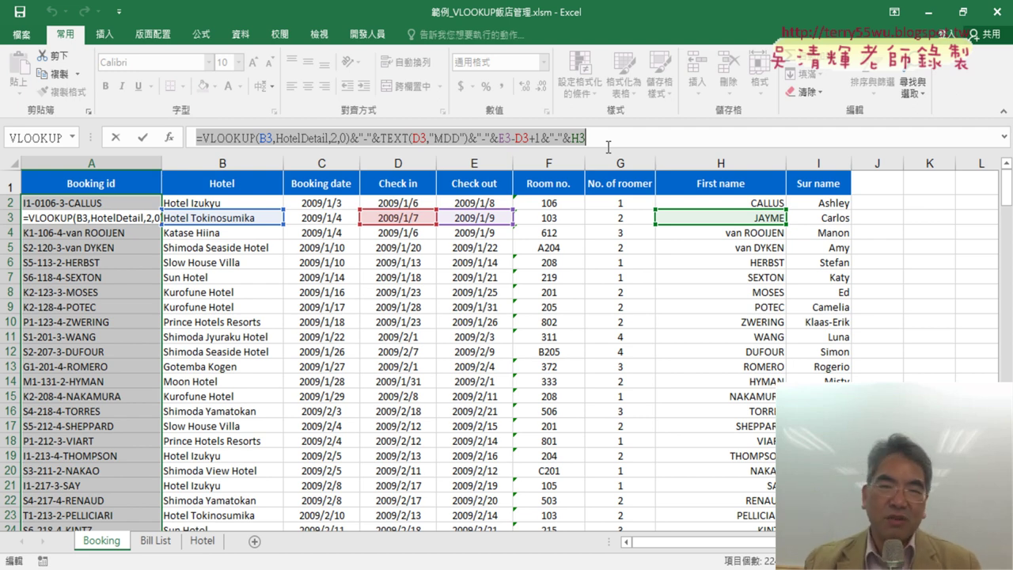
left_click(489, 131)
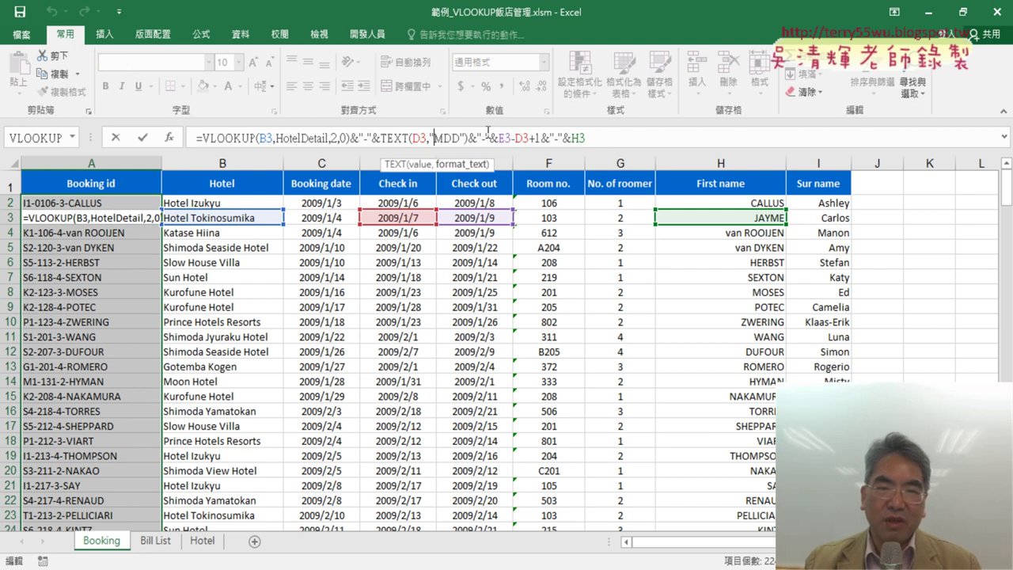
type("M")
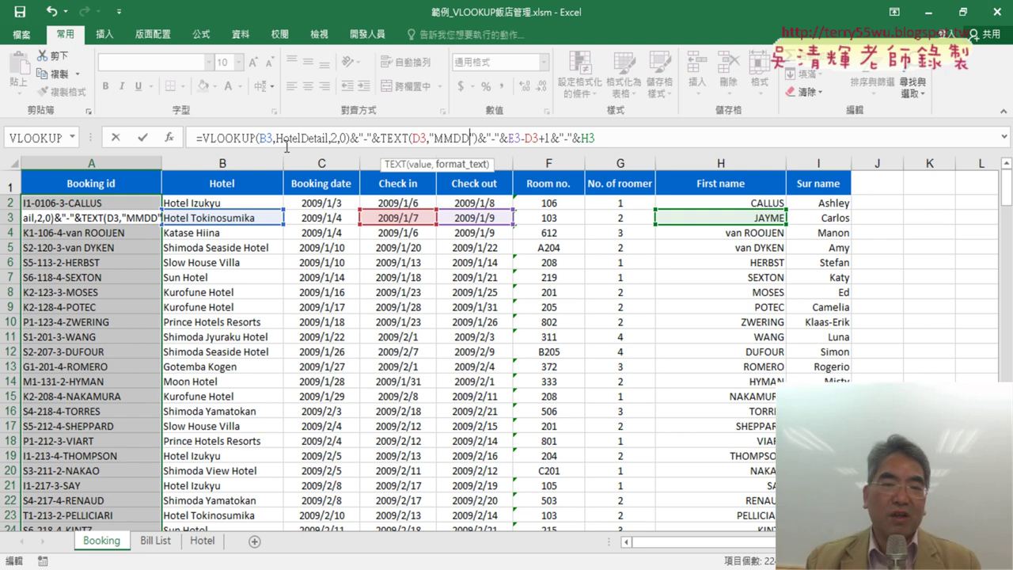
Confirm A3, copy A2's MMDD booking id formula down column A, and return to Bill List
left_click(144, 141)
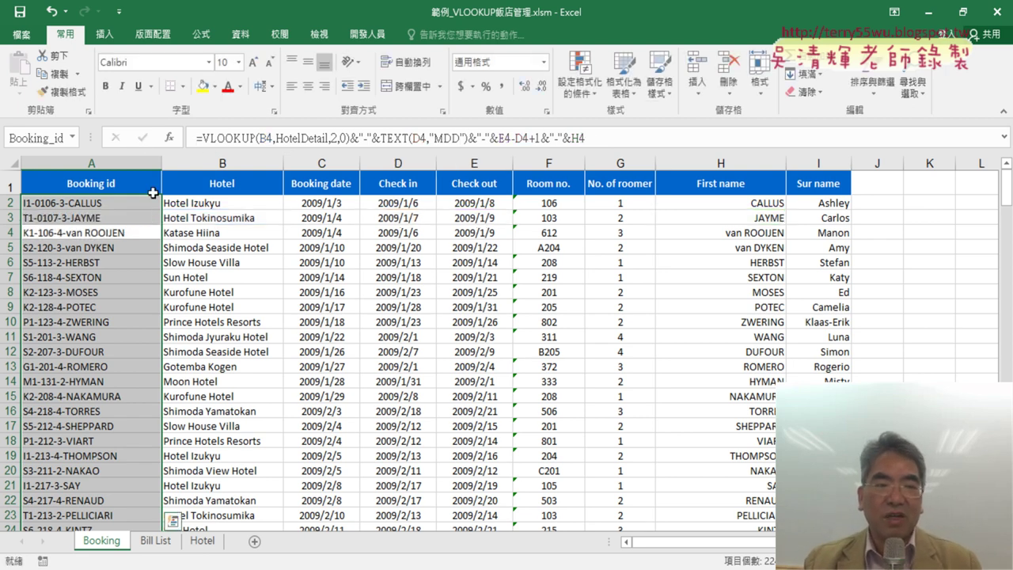
left_click(153, 205)
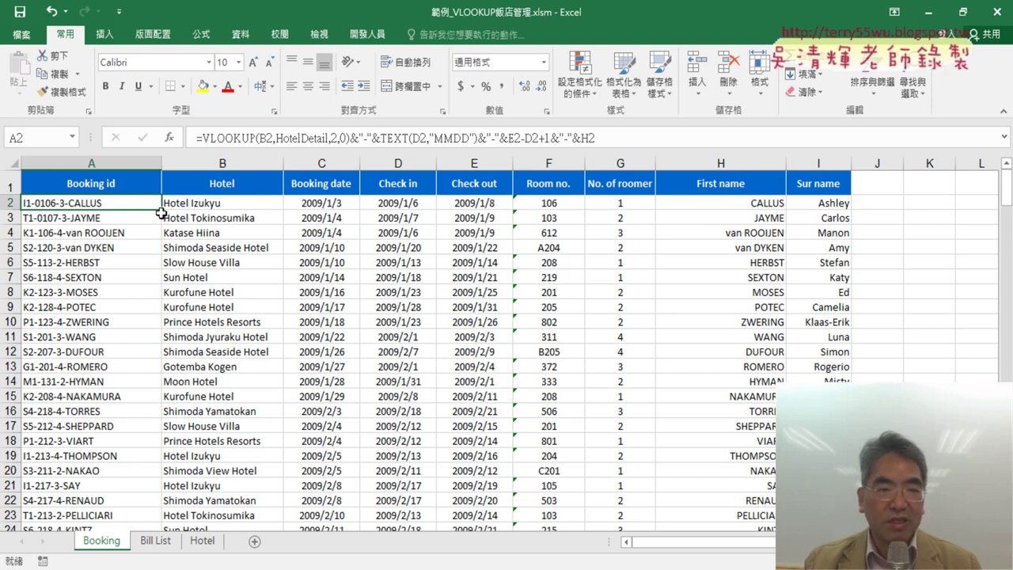
double_click(161, 213)
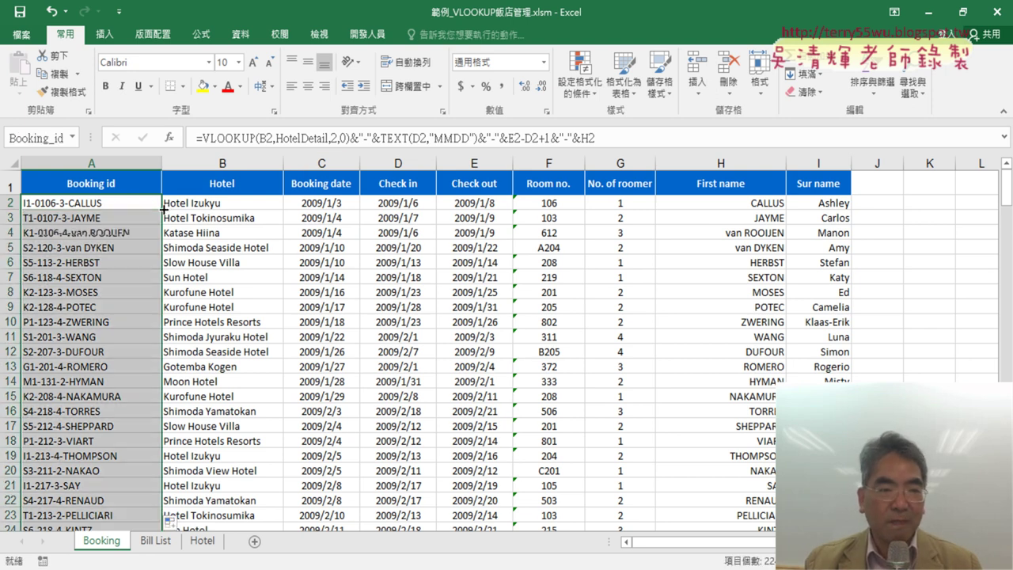
left_click(156, 542)
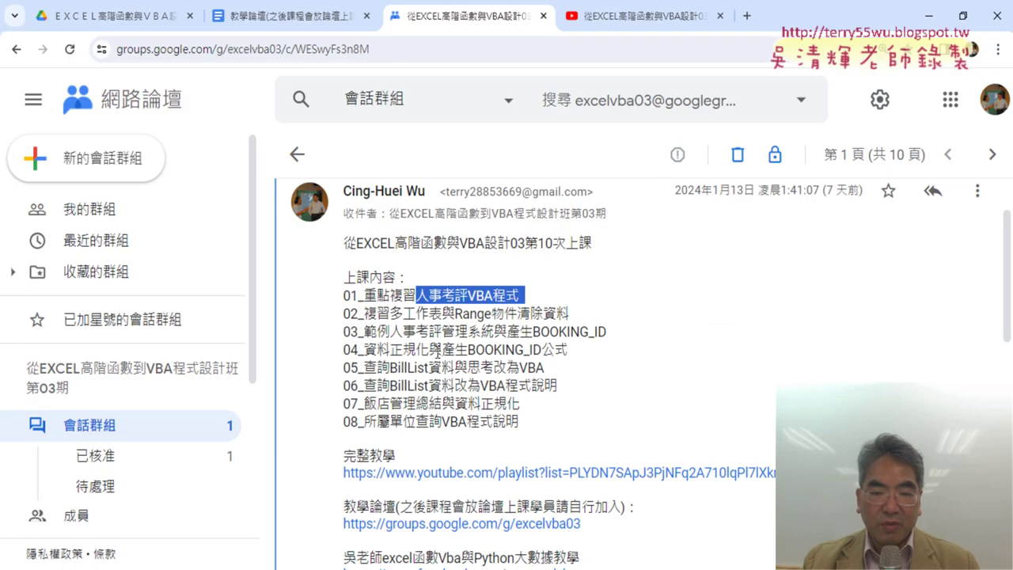
Highlight the example system, BOOKING_ID formula and BillList topics in the post, then return to Excel
left_click(393, 332)
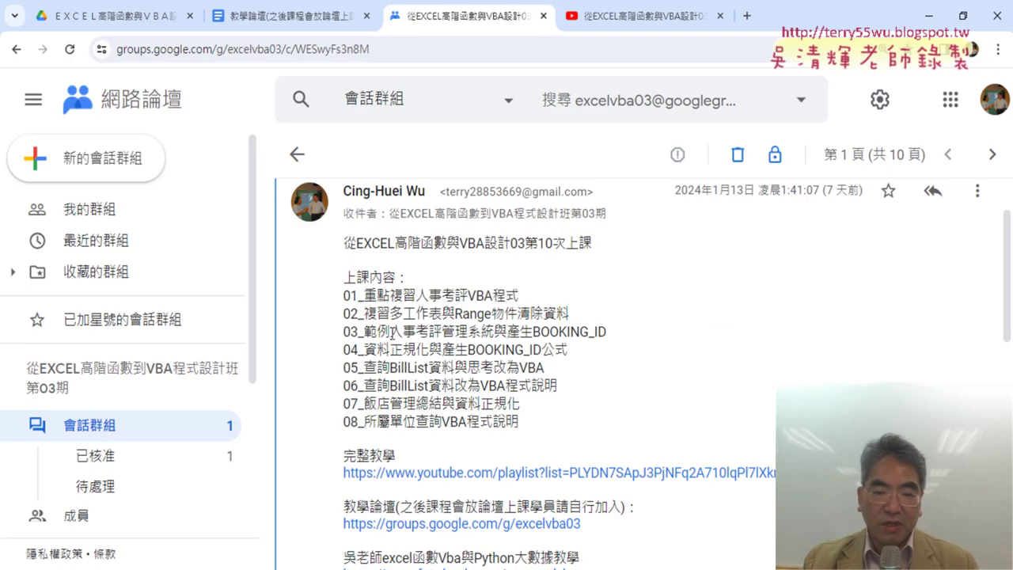
left_click_drag(391, 332, 481, 332)
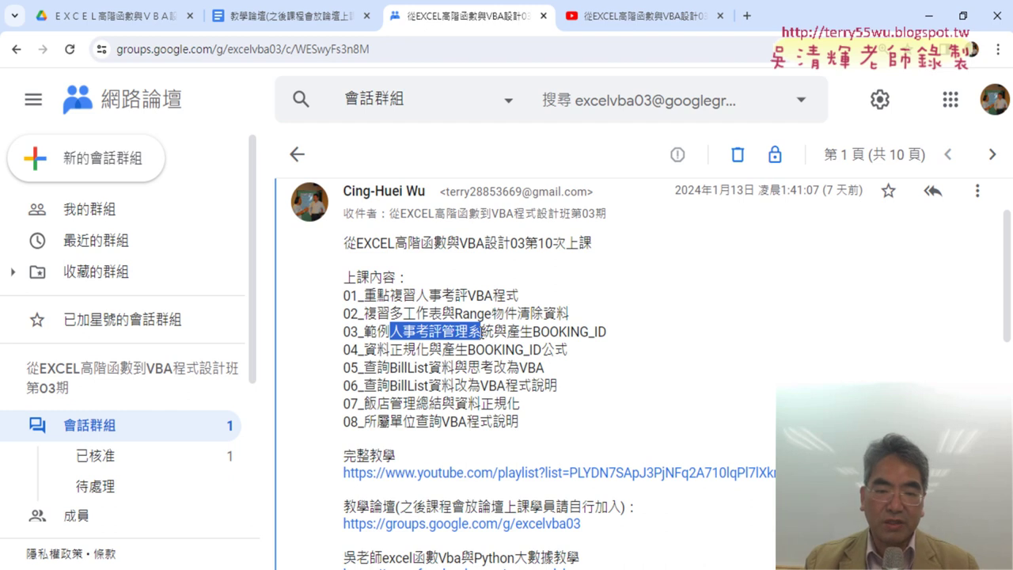
left_click(518, 347)
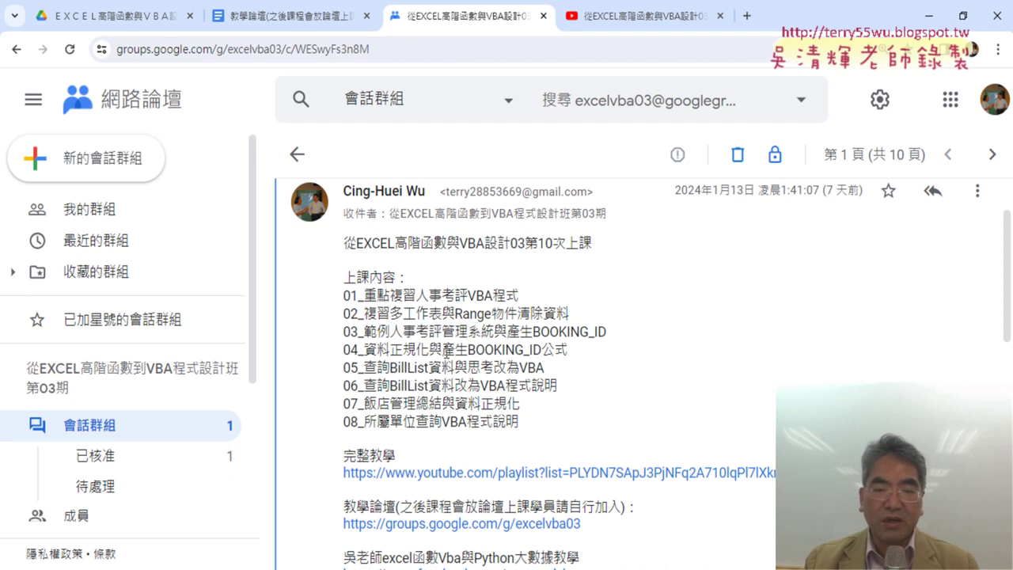
left_click_drag(446, 352, 574, 355)
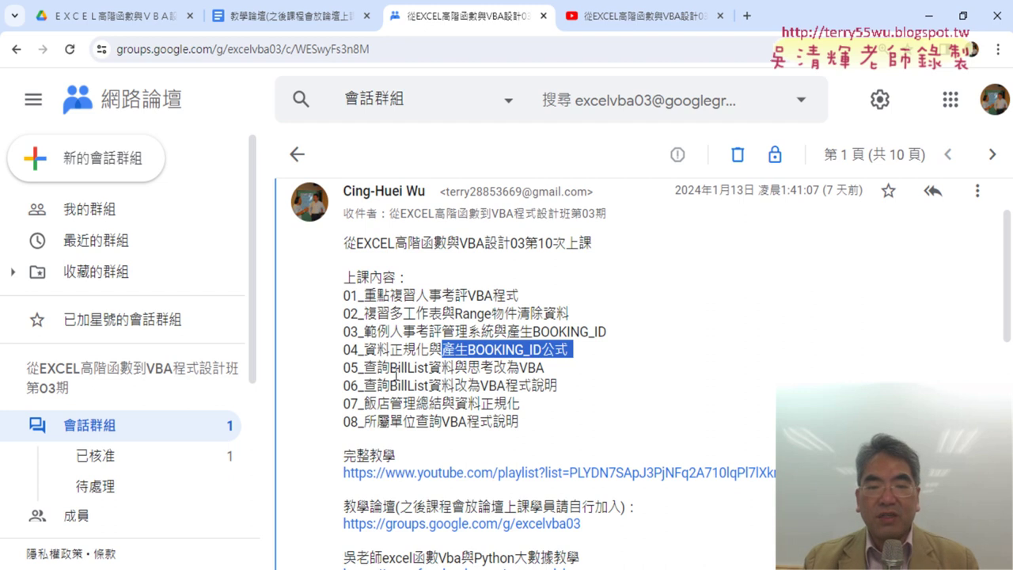
left_click_drag(390, 368, 432, 370)
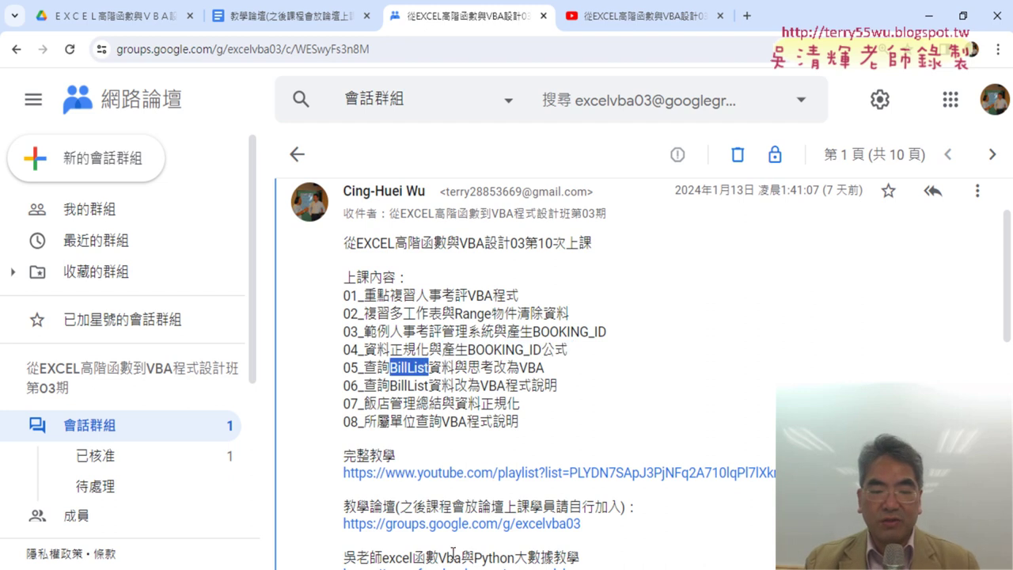
key("alt+Tab")
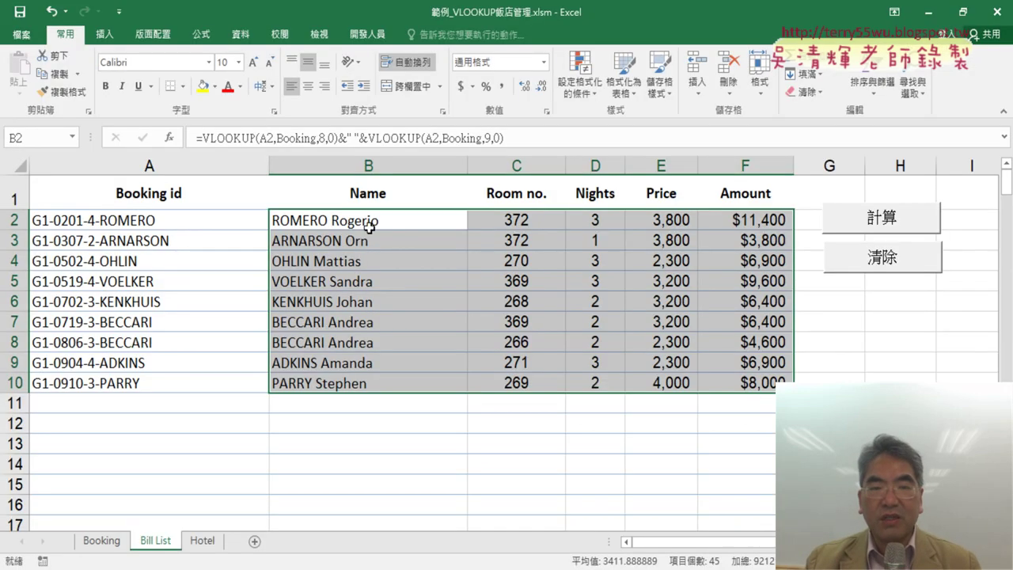
Review the Name, Room no., Nights, Price and Amount formulas in B2:F2
left_click(369, 226)
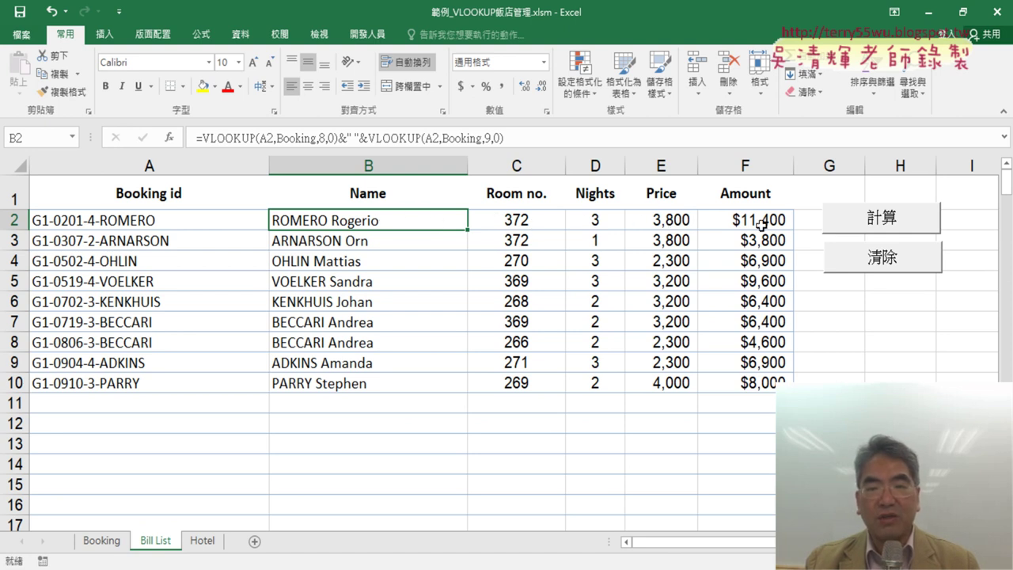
left_click(555, 231)
left_click(619, 223)
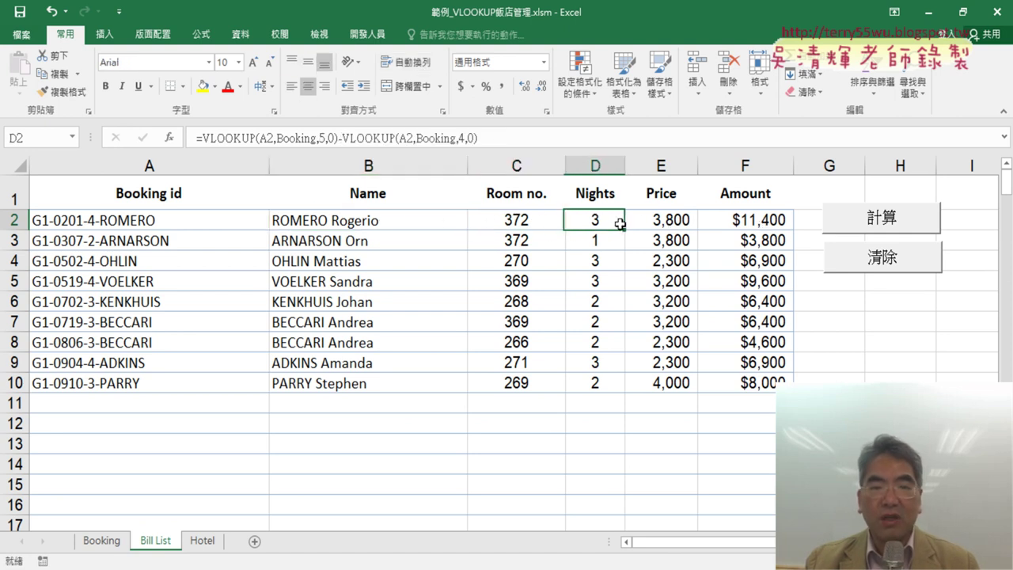
left_click(690, 225)
left_click(722, 221)
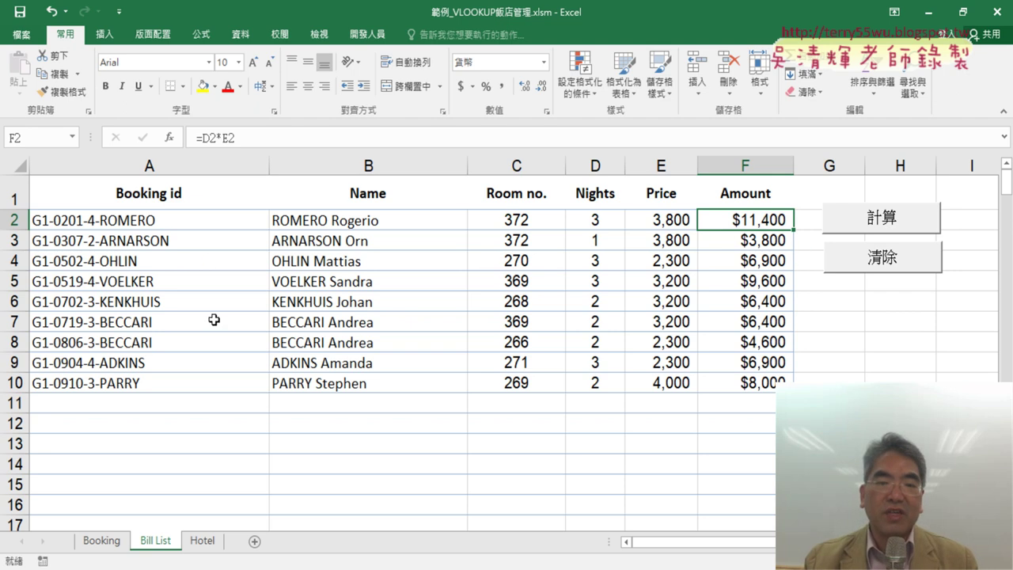
Empty and refill the nine bookings' bill details using the 清除 and 計算 buttons
left_click(871, 263)
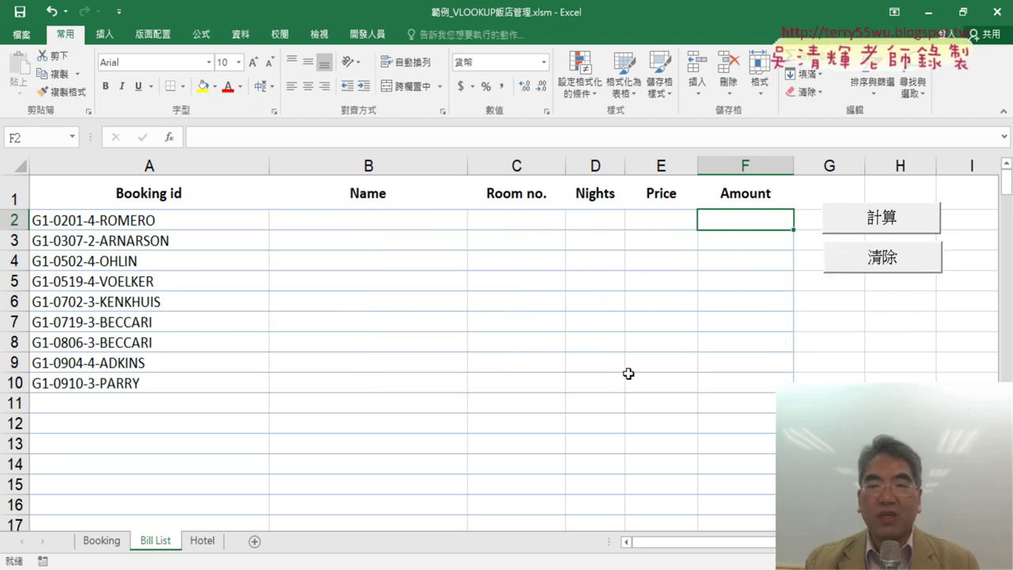
left_click(888, 225)
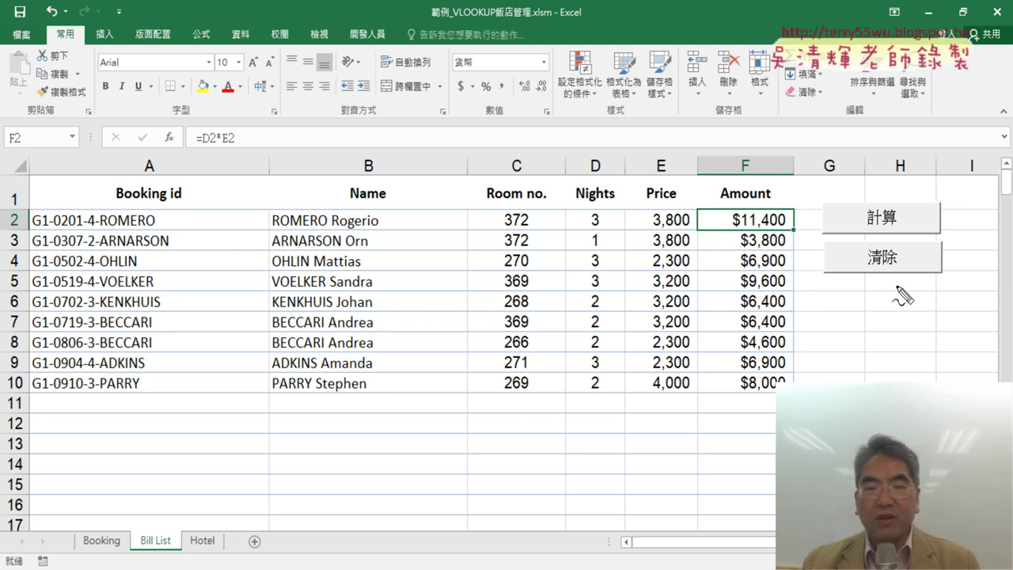
left_click_drag(926, 236, 928, 234)
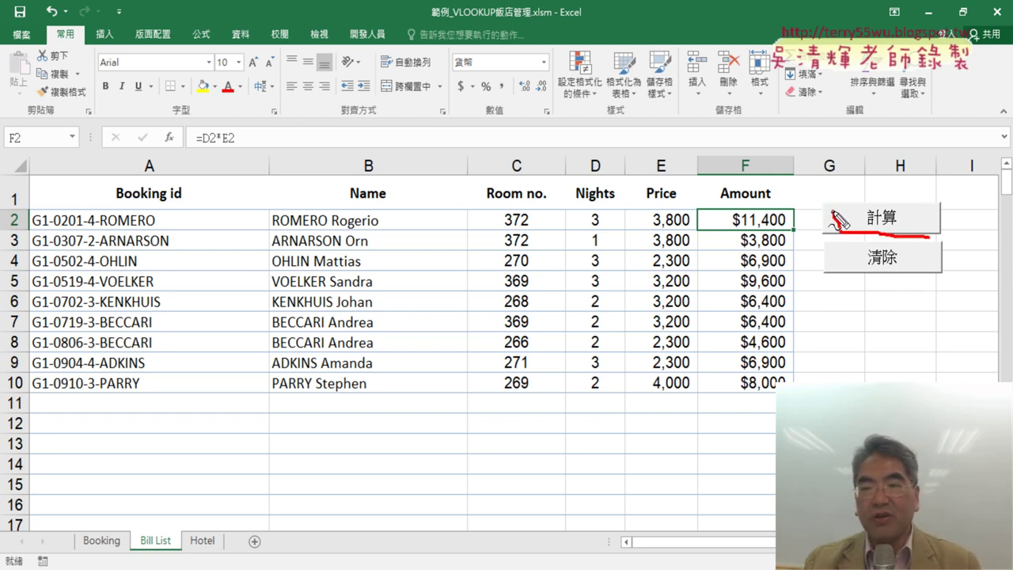
left_click_drag(926, 271, 921, 273)
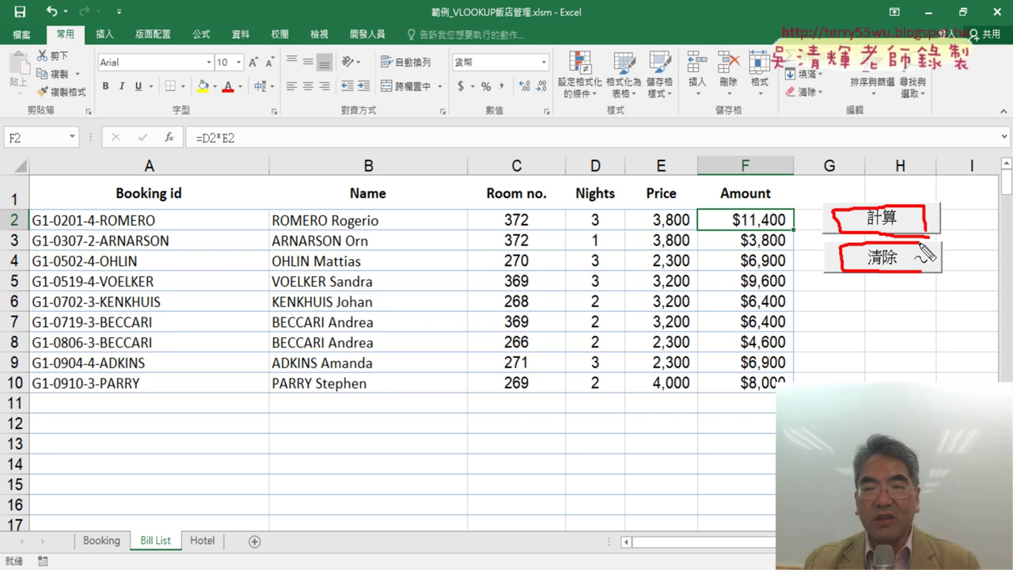
key("Escape")
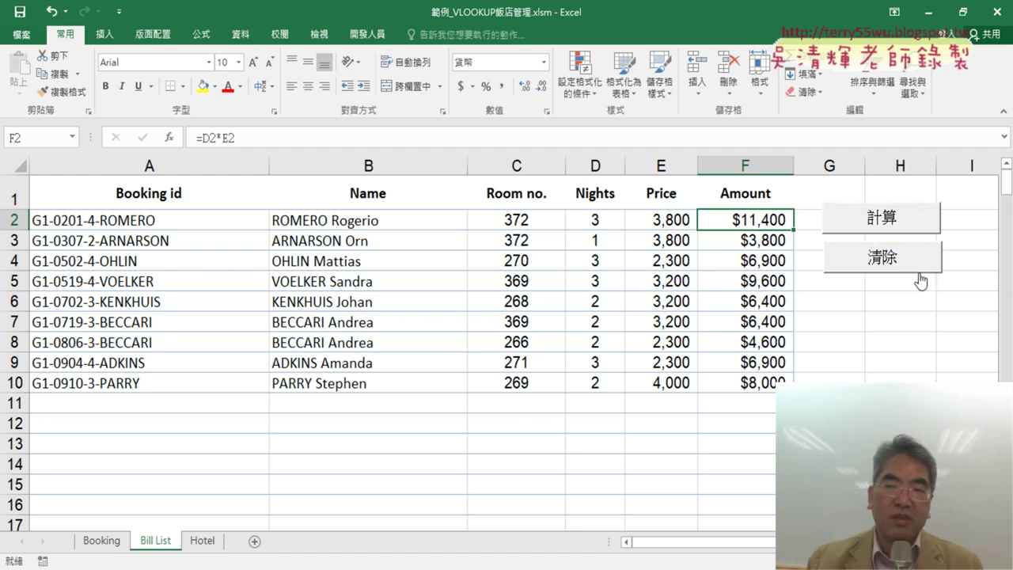
left_click(367, 34)
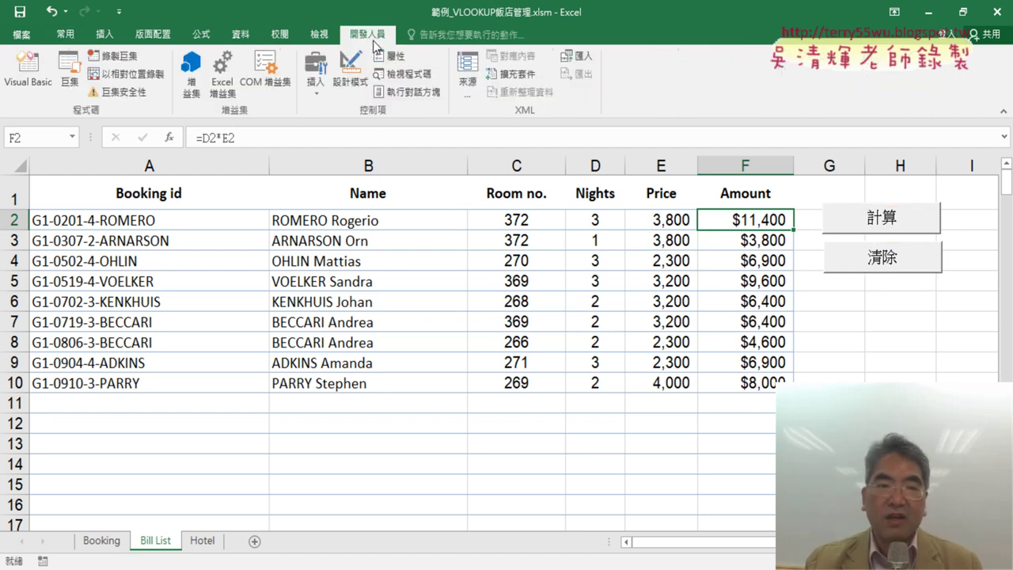
Open Module1 in the Visual Basic editor, narrow its window, and select lines of code
left_click(30, 79)
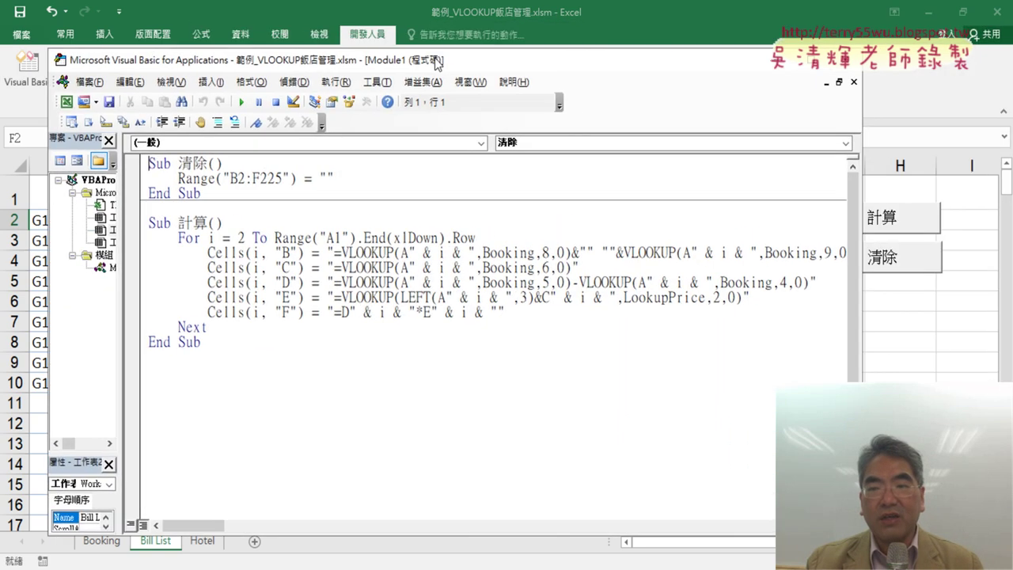
left_click_drag(861, 295, 770, 296)
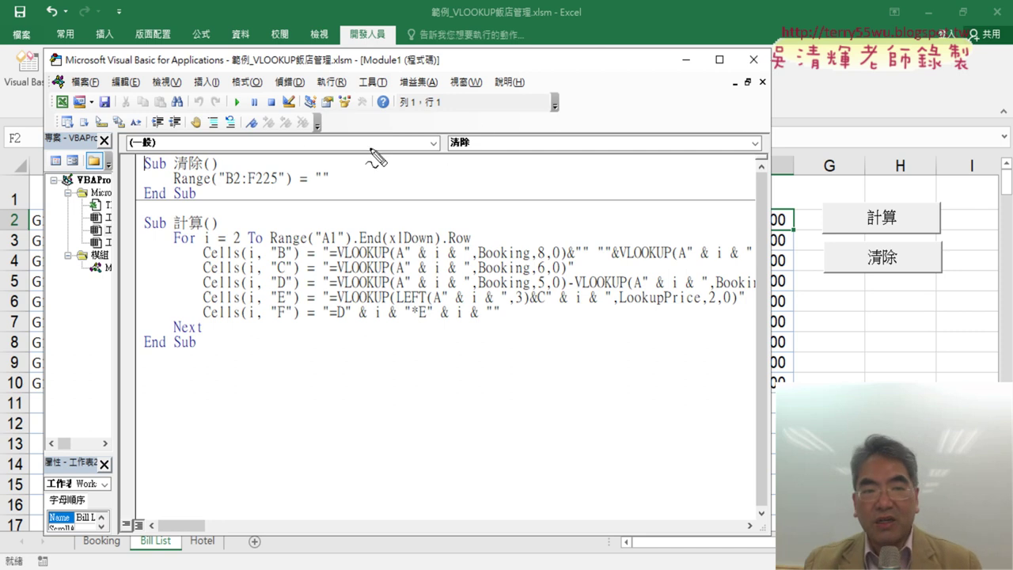
left_click_drag(169, 168, 199, 168)
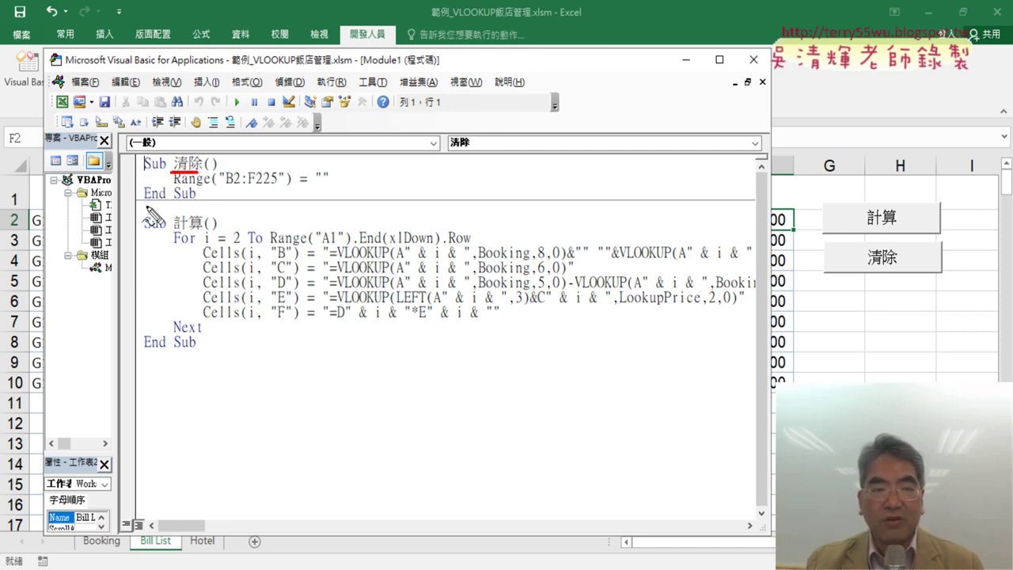
left_click_drag(145, 205, 192, 205)
Select portions of the 清除 and 計算 macro code, then narrow the editor to uncover the sheet's columns
mouse_move(204, 149)
left_mouse_down()
mouse_move(675, 221)
mouse_move(830, 258)
mouse_move(801, 266)
left_mouse_up()
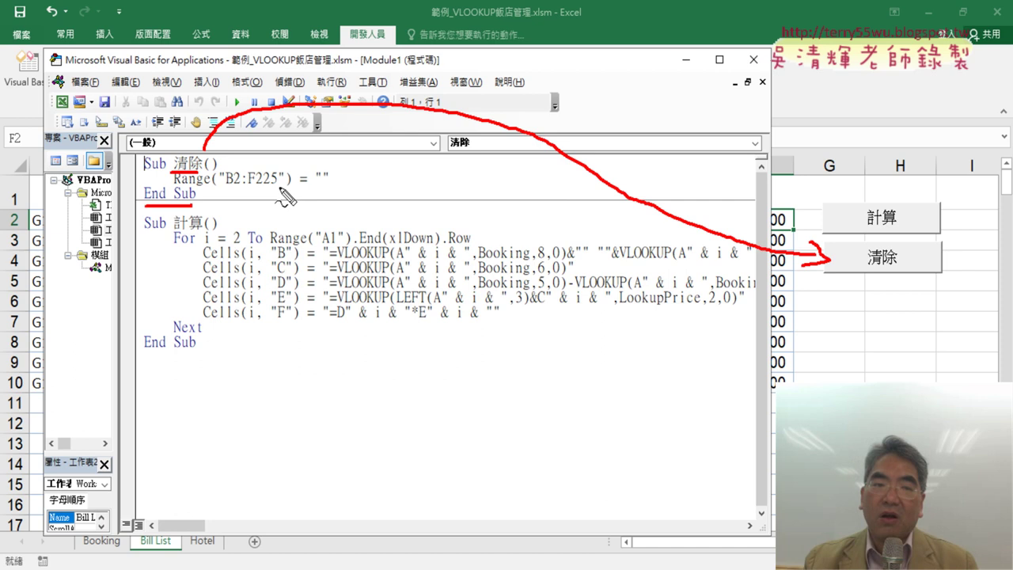
left_click_drag(247, 190, 274, 188)
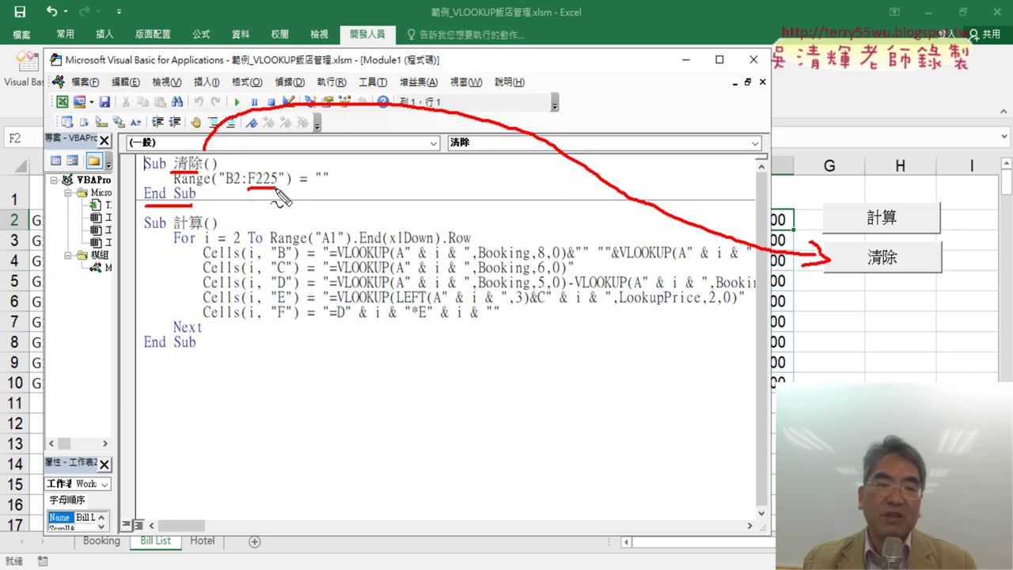
left_click_drag(255, 188, 278, 186)
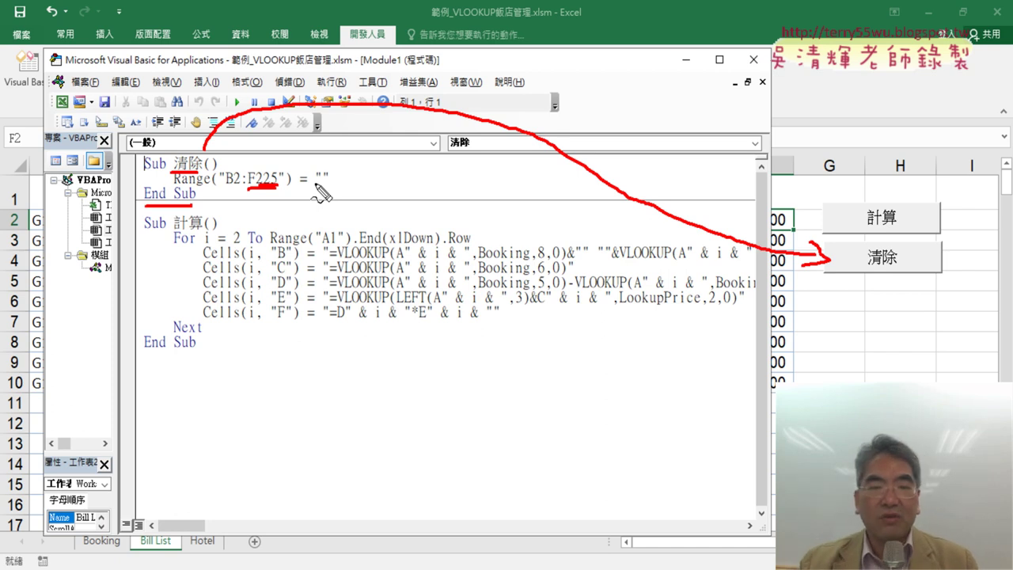
left_click_drag(312, 188, 329, 187)
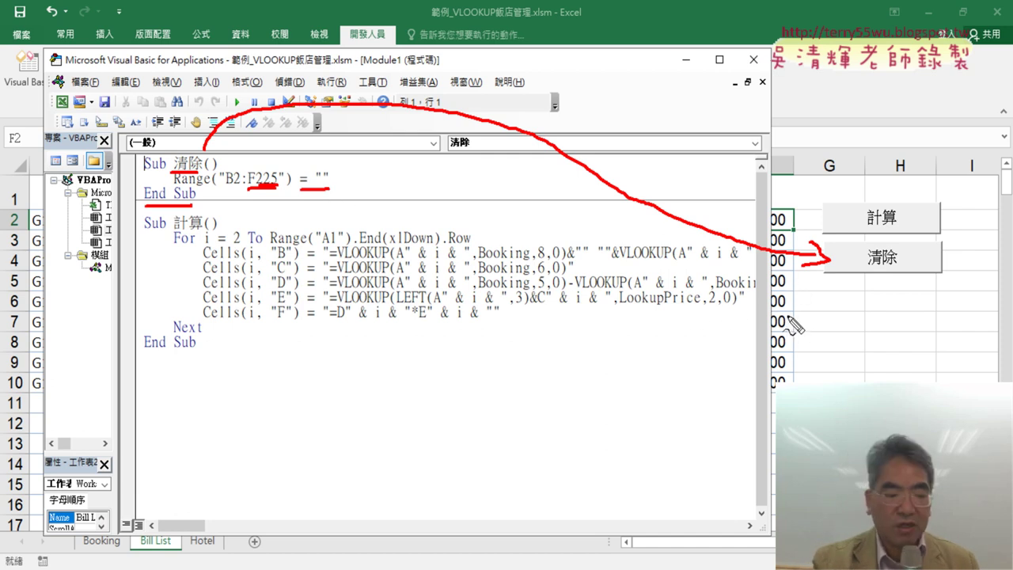
key("Escape")
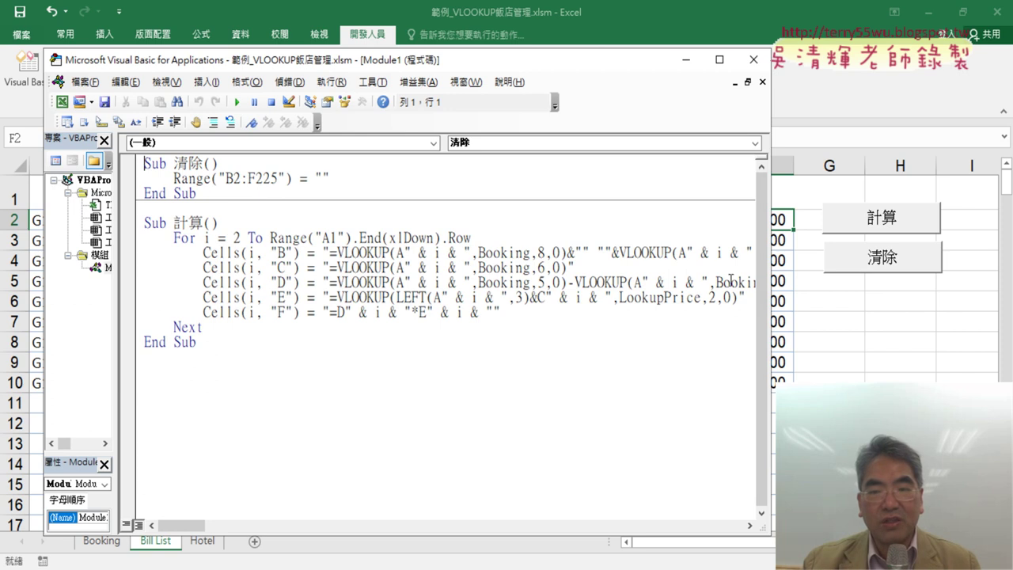
left_click_drag(772, 291, 271, 302)
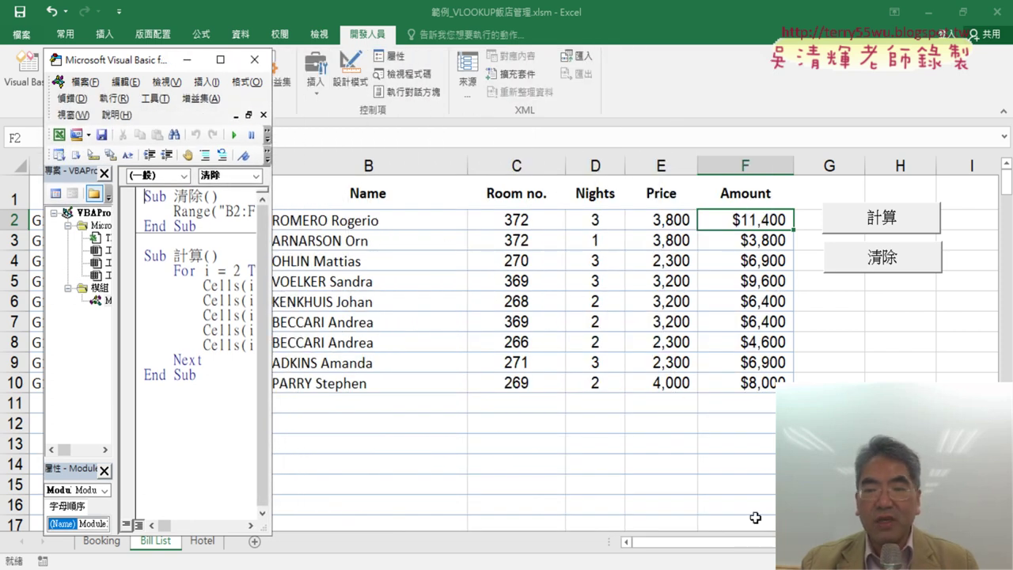
Clear the Bill List results and review the Cells(i,"B") target line in the macro code
left_click(898, 273)
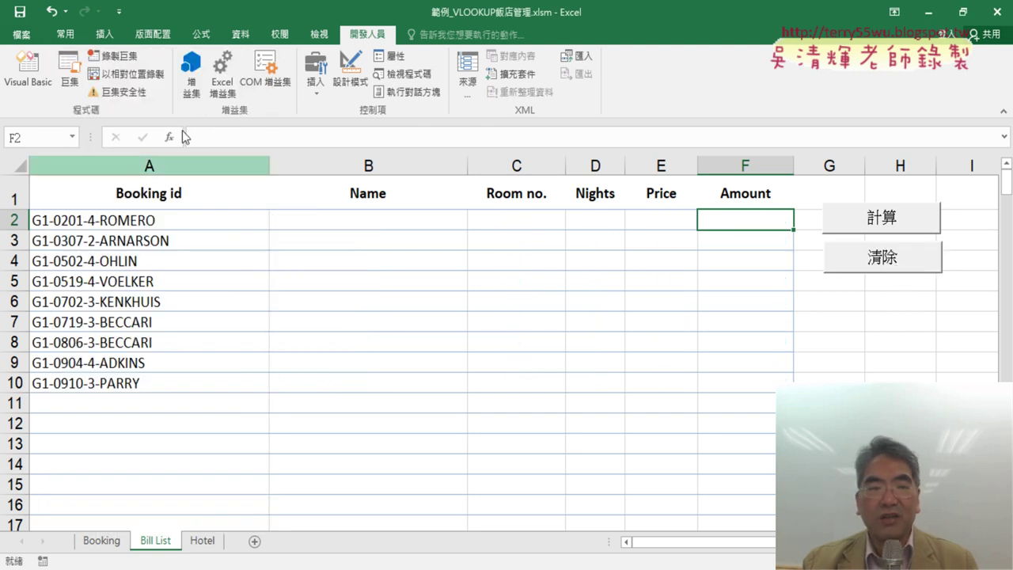
left_click(40, 81)
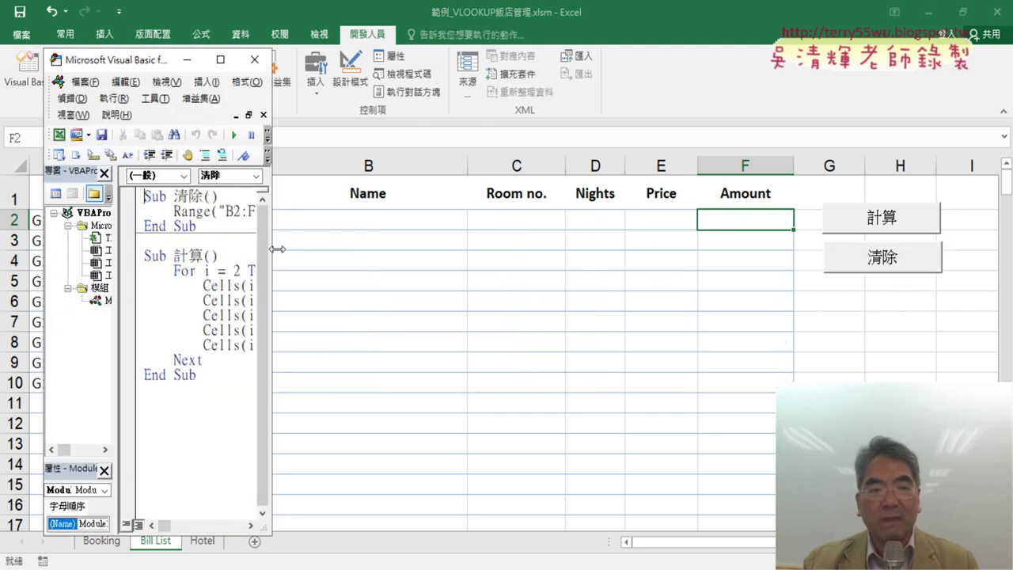
left_click_drag(277, 249, 628, 291)
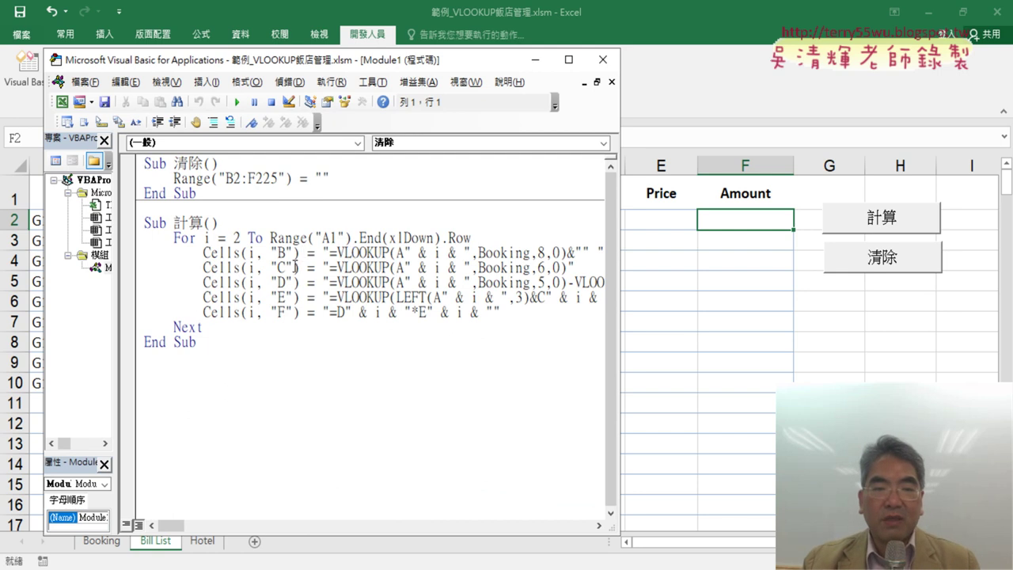
left_click_drag(202, 253, 286, 254)
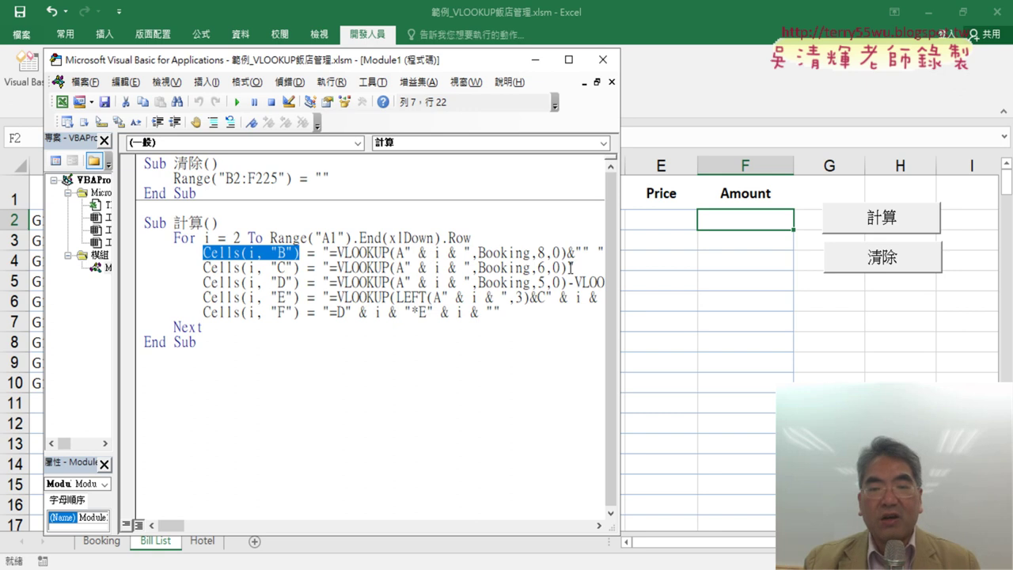
Try replacing the " & i & " row part with 2, undo it, and leave the code unchanged
left_click_drag(620, 276, 917, 274)
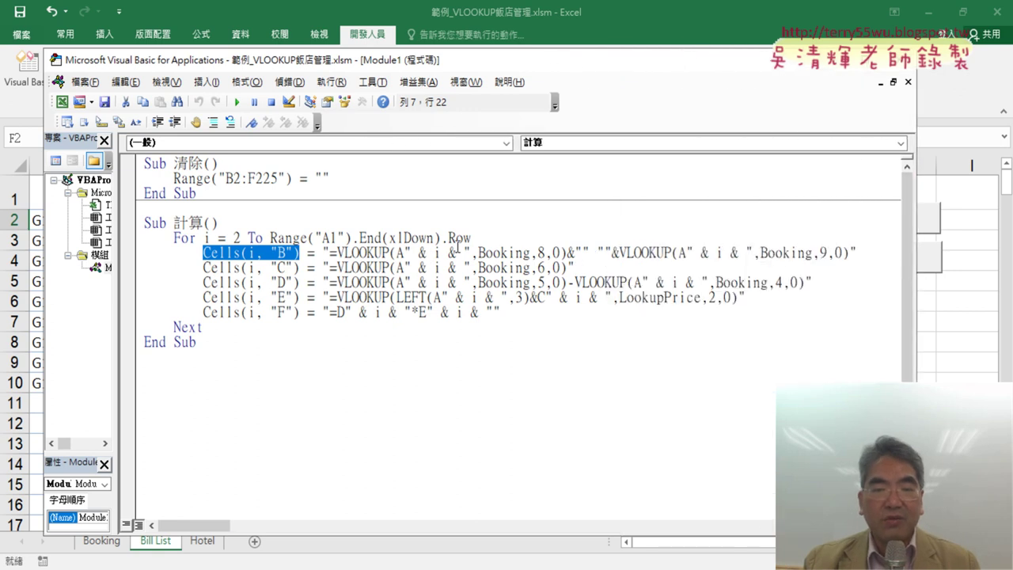
left_click_drag(404, 253, 459, 252)
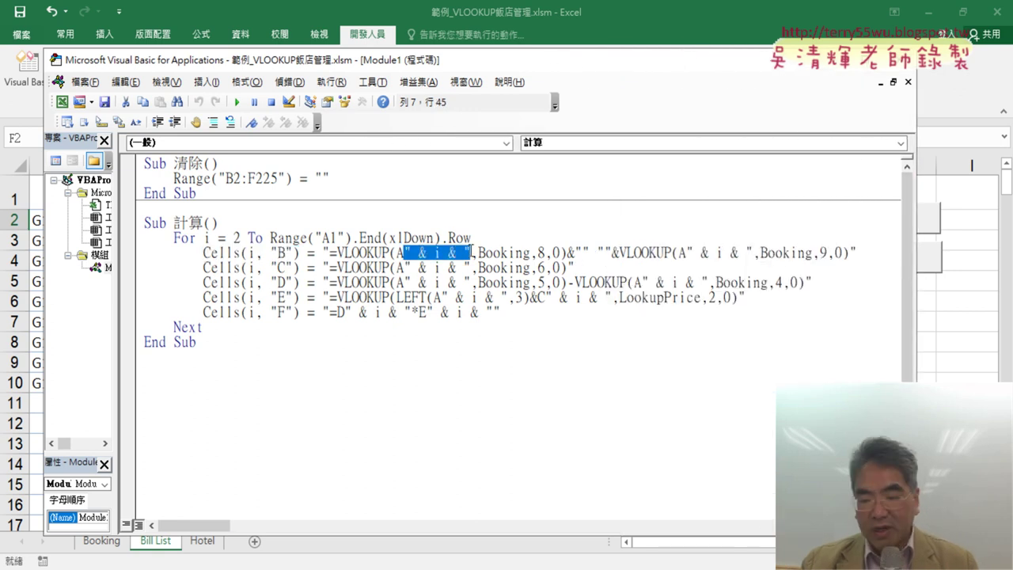
type("2")
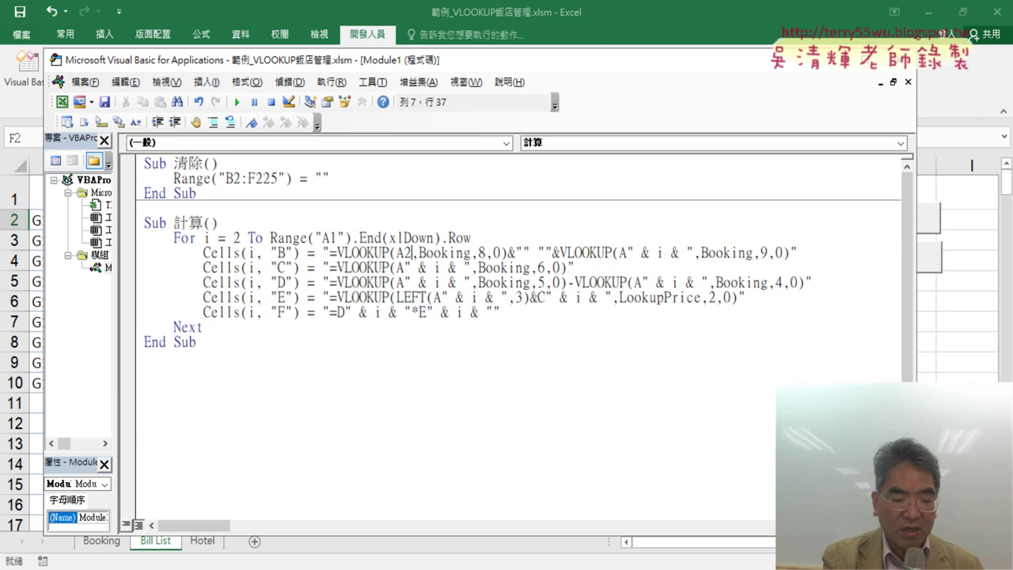
key("ctrl+z")
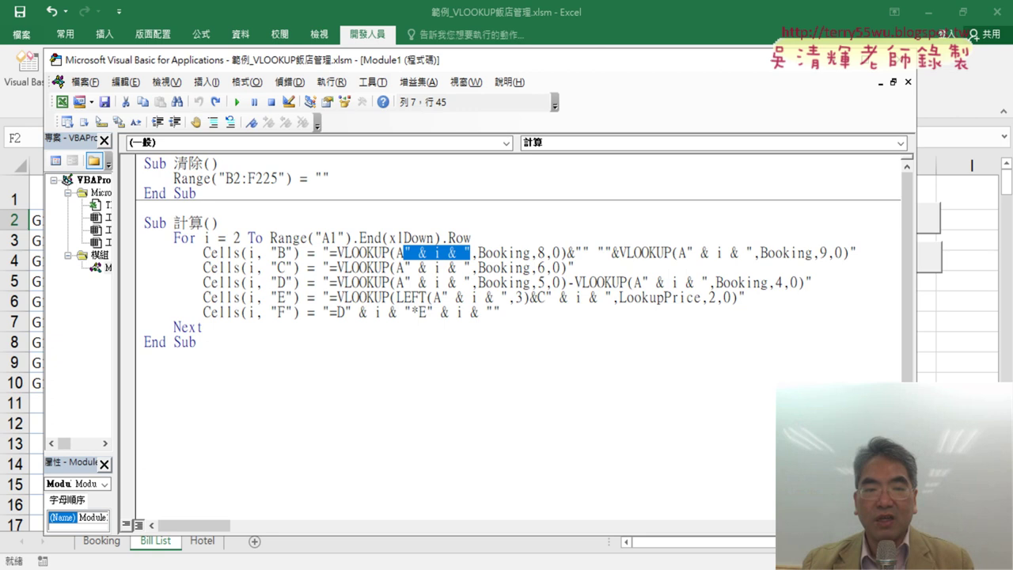
key("alt+F11")
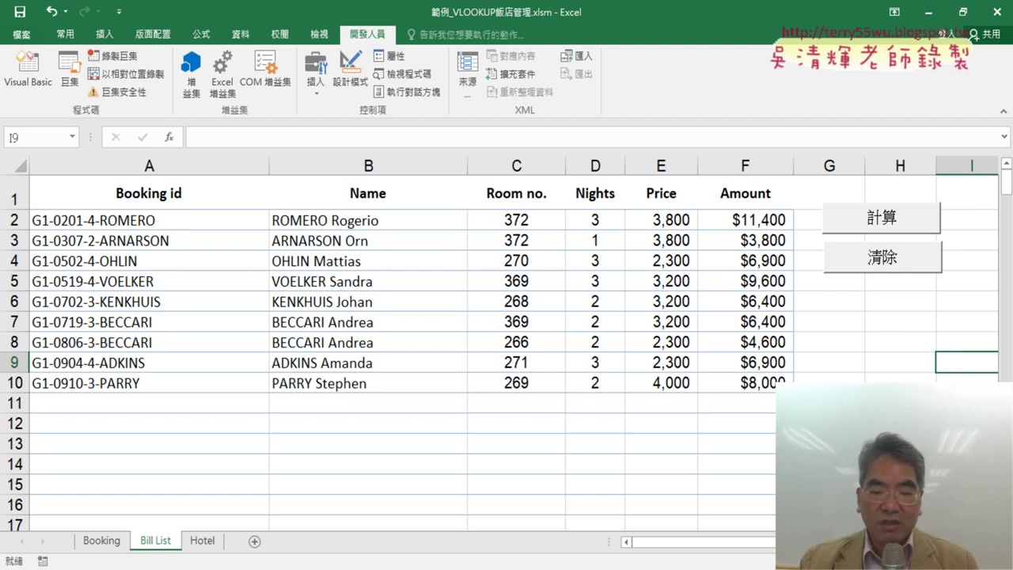
key("alt+Tab")
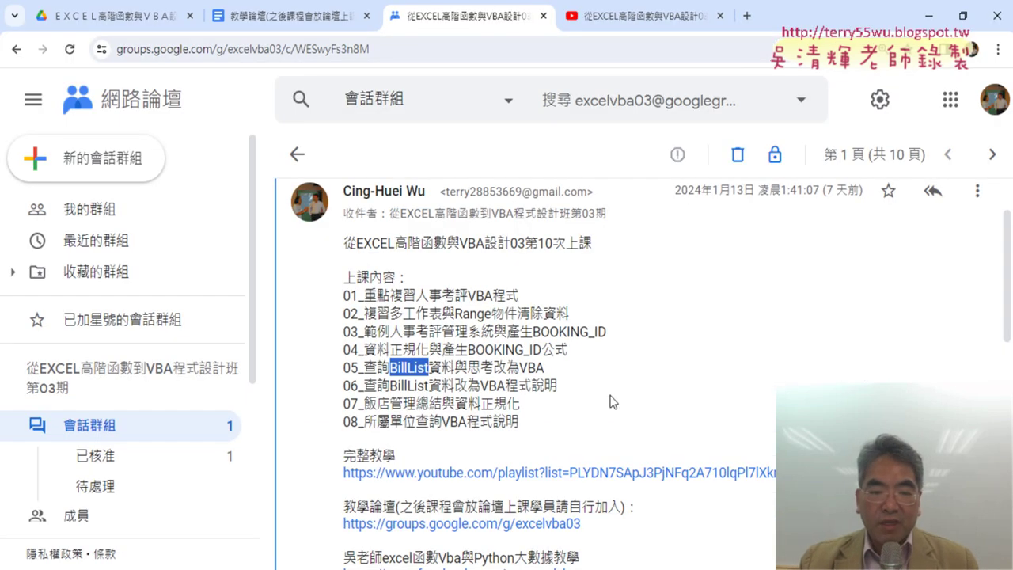
Open the 範例_所屬單位查詢.xlsm workbook in Excel with macros enabled
left_click_drag(365, 421, 441, 425)
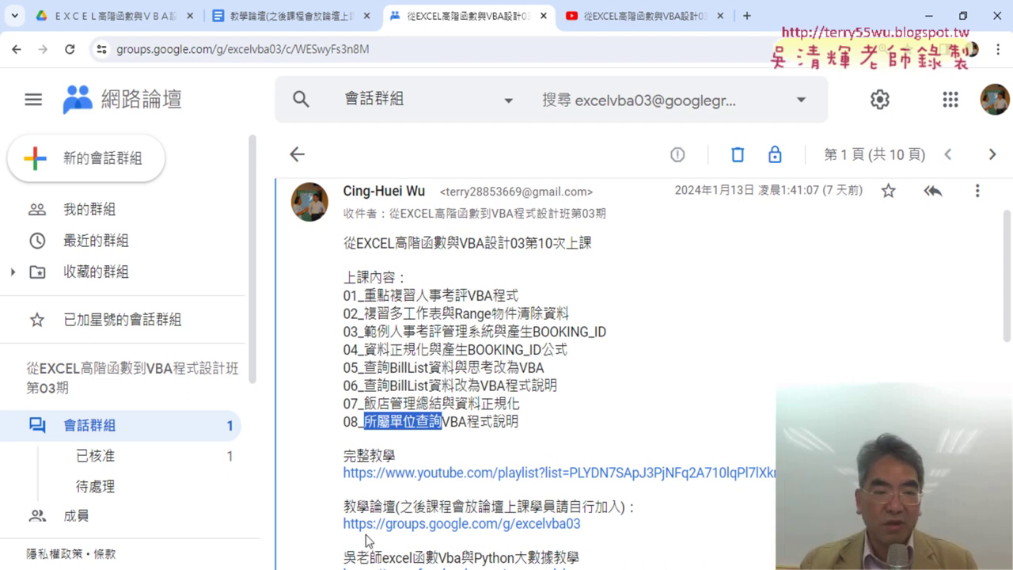
key("alt+Tab")
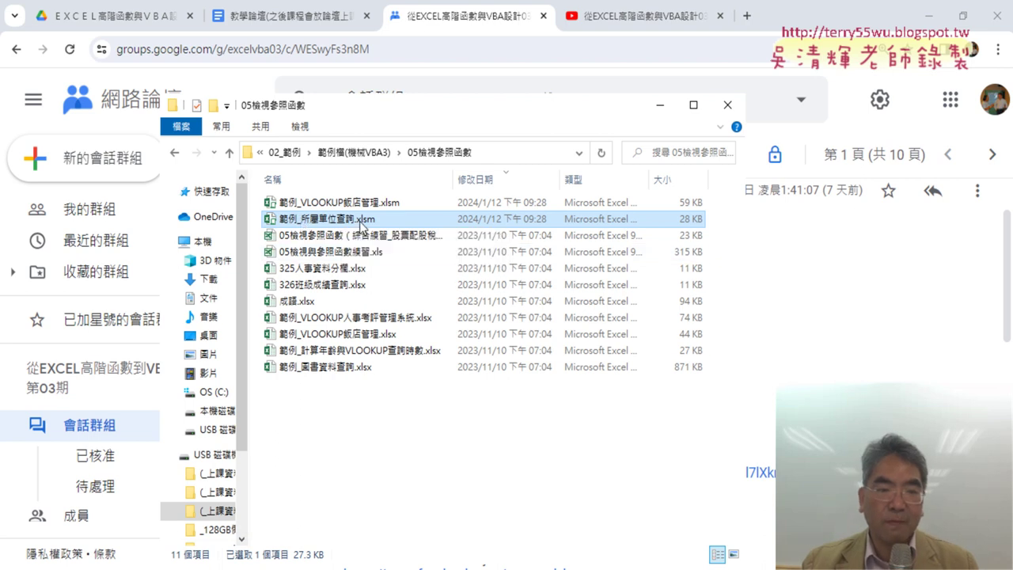
key("alt+Tab")
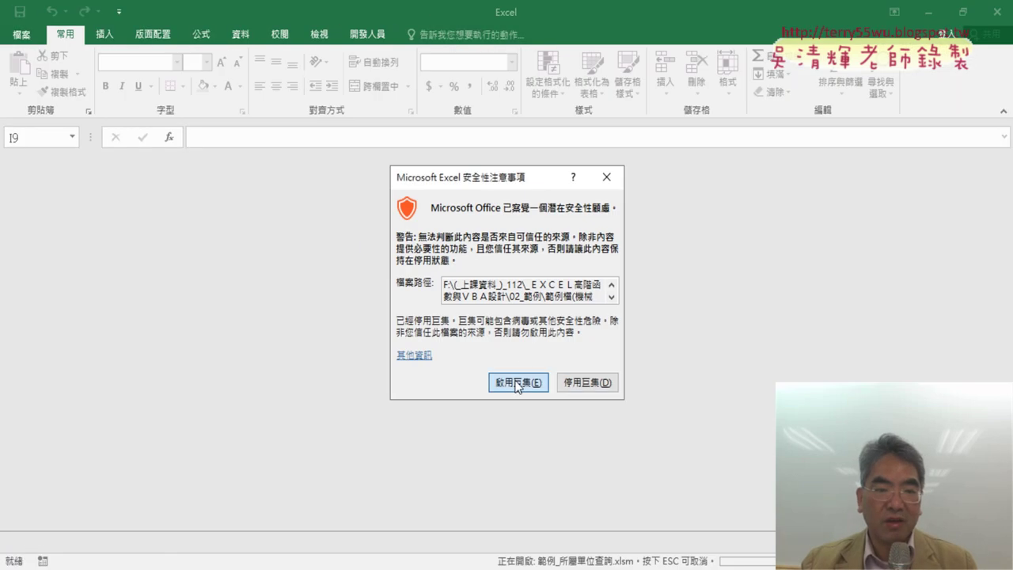
left_click(515, 380)
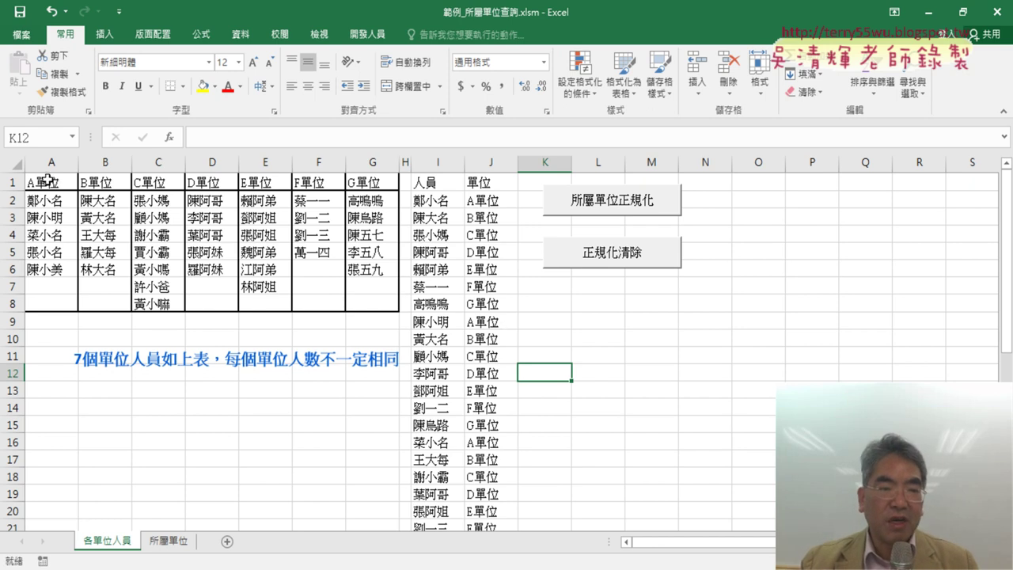
Clear the old VLOOKUP formula from B2 on the 所屬單位 sheet
left_click_drag(48, 181, 373, 306)
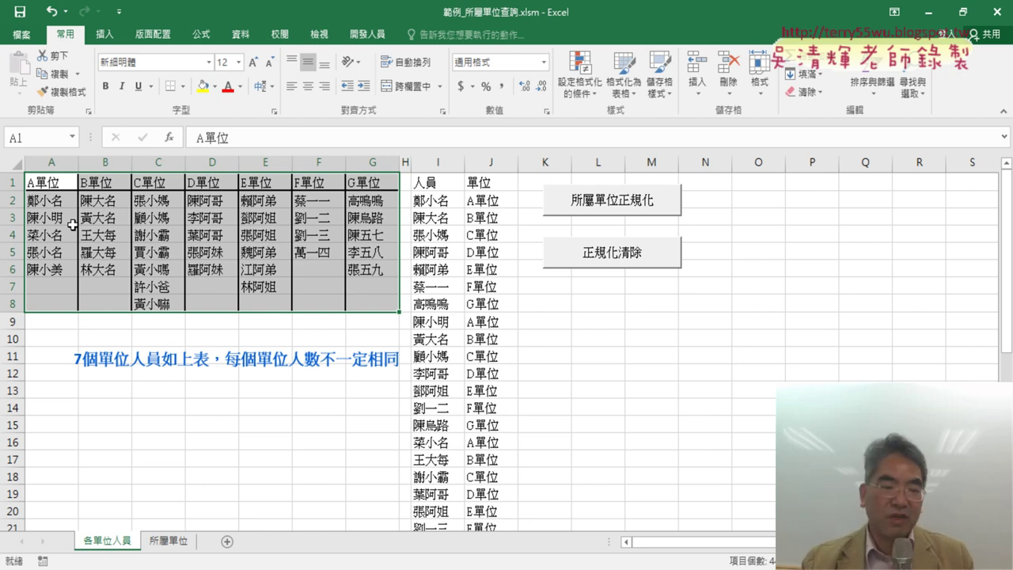
left_click(169, 542)
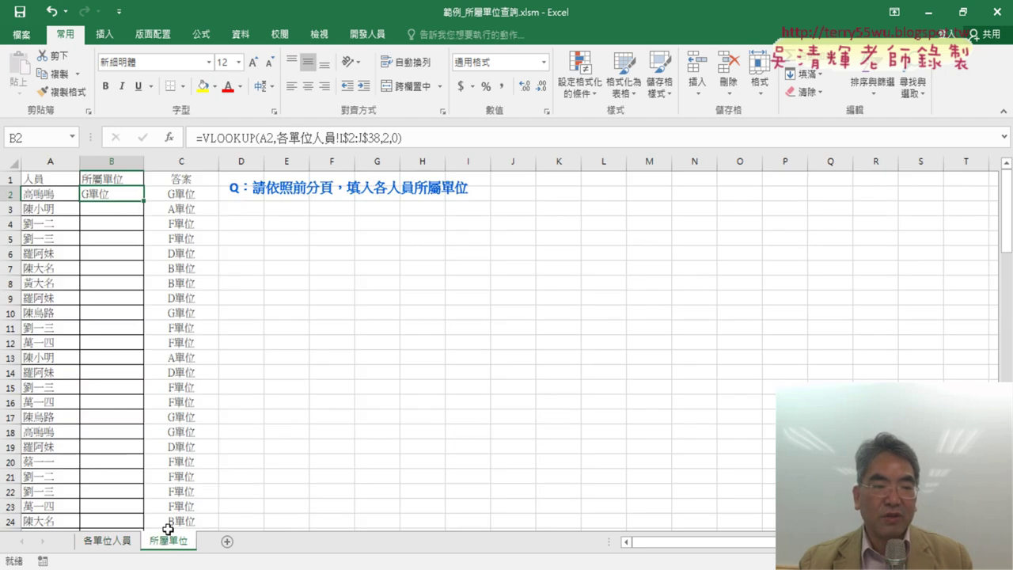
key("Delete")
left_click(48, 196)
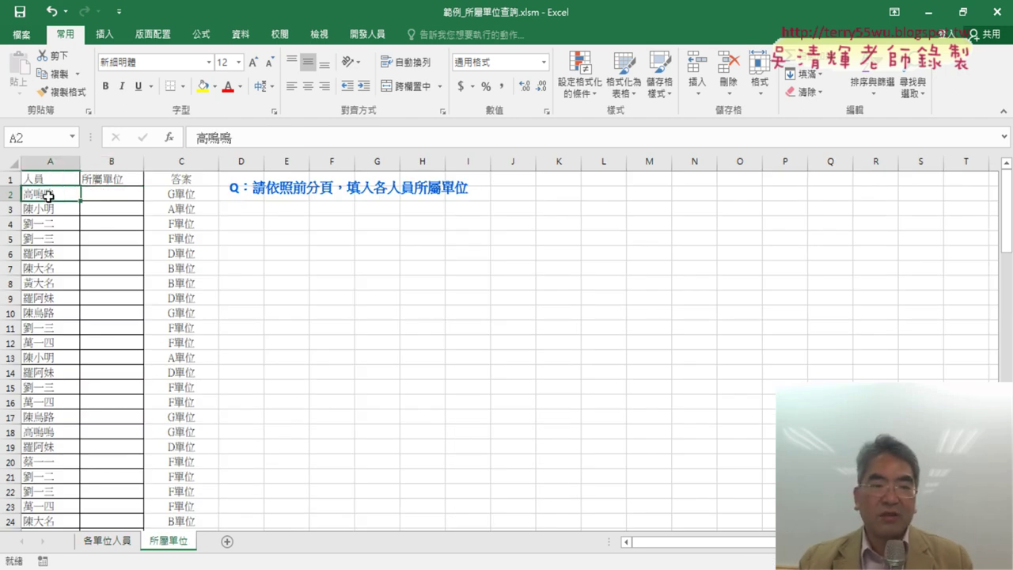
left_click(114, 195)
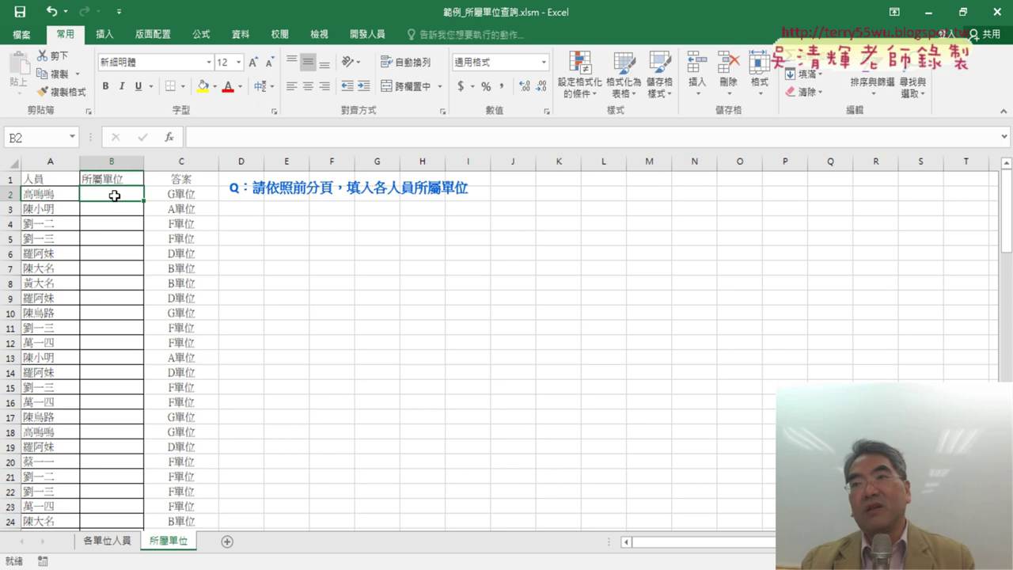
Copy the G單位 header from G1 on the 各單位人員 sheet
left_click(108, 541)
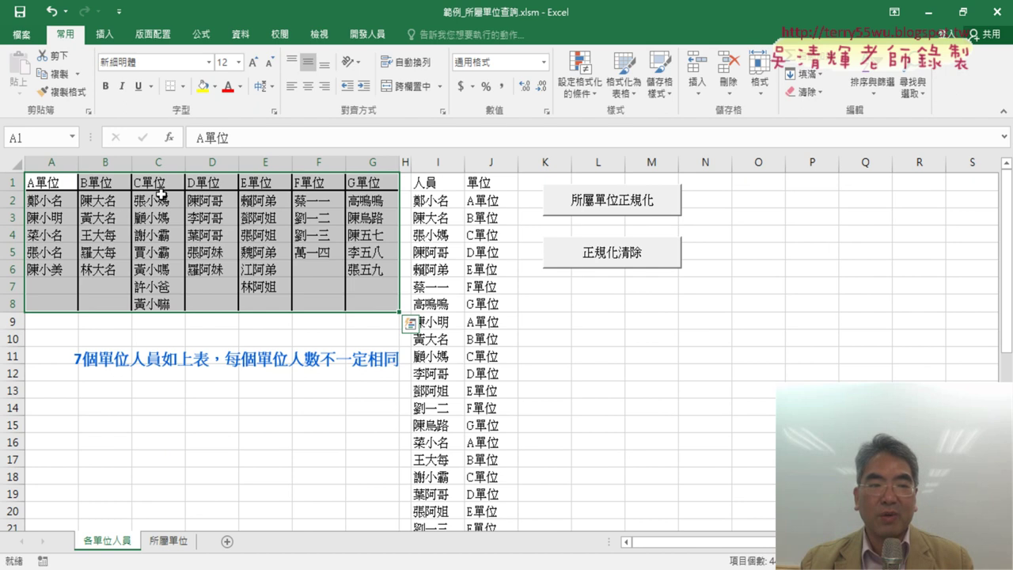
left_click(372, 200)
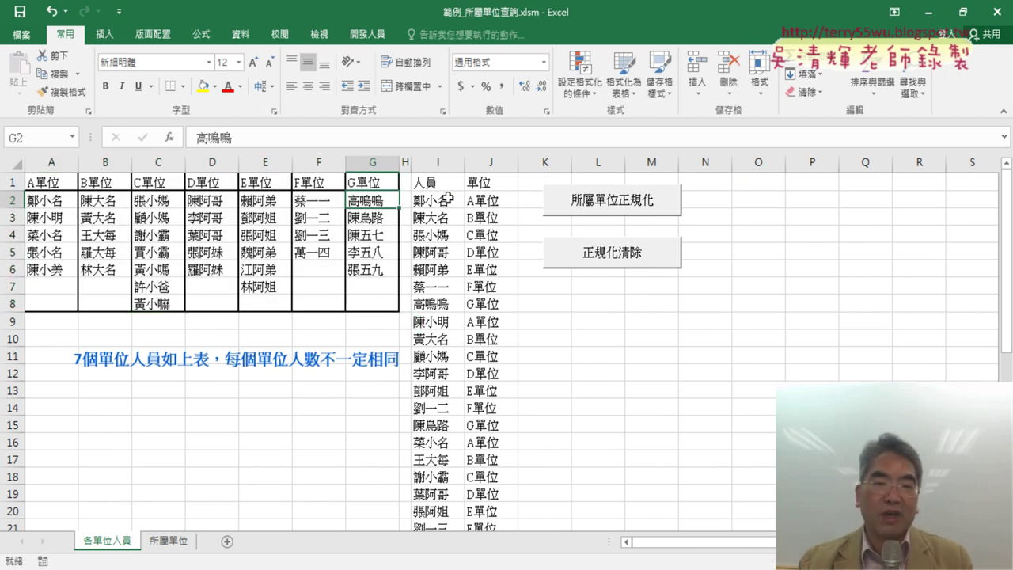
left_click(376, 182)
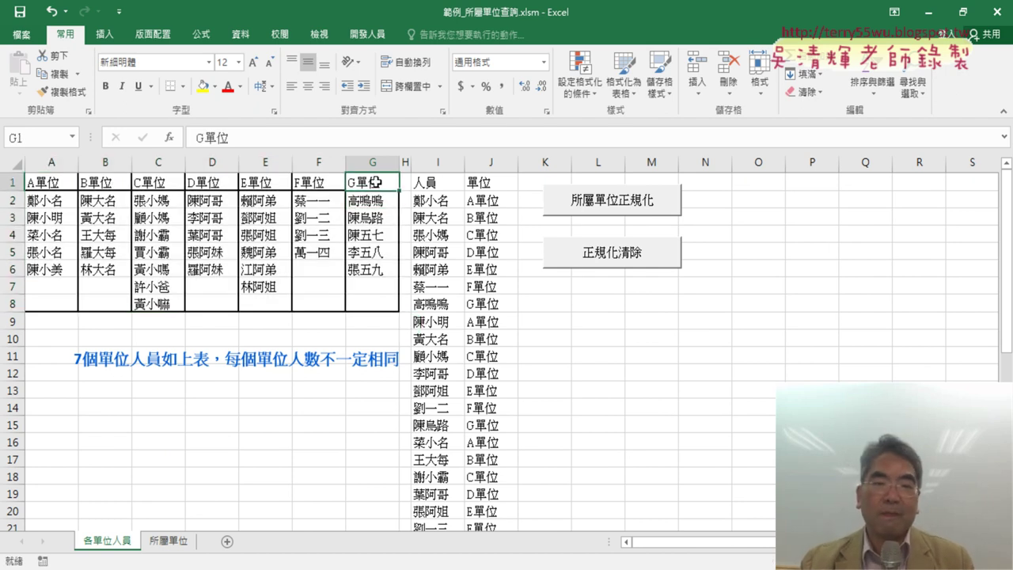
left_click(164, 542)
left_click(107, 546)
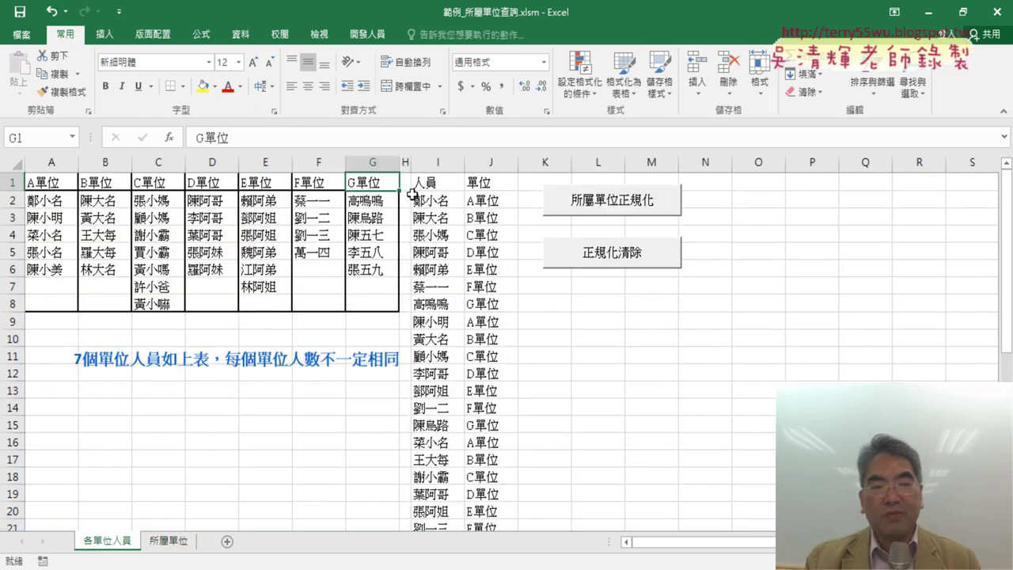
key("ctrl+c")
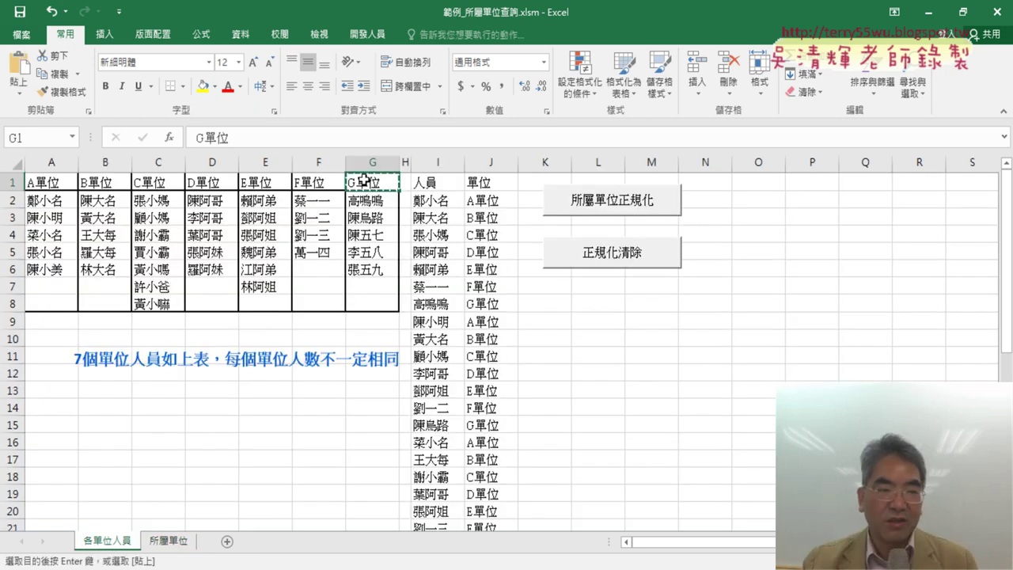
left_click(168, 541)
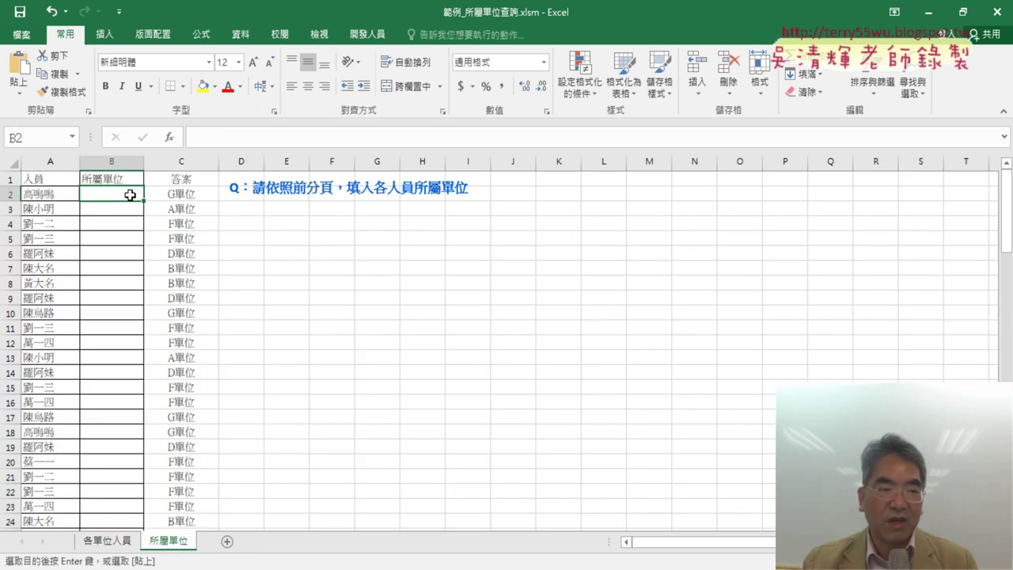
key("ctrl+v")
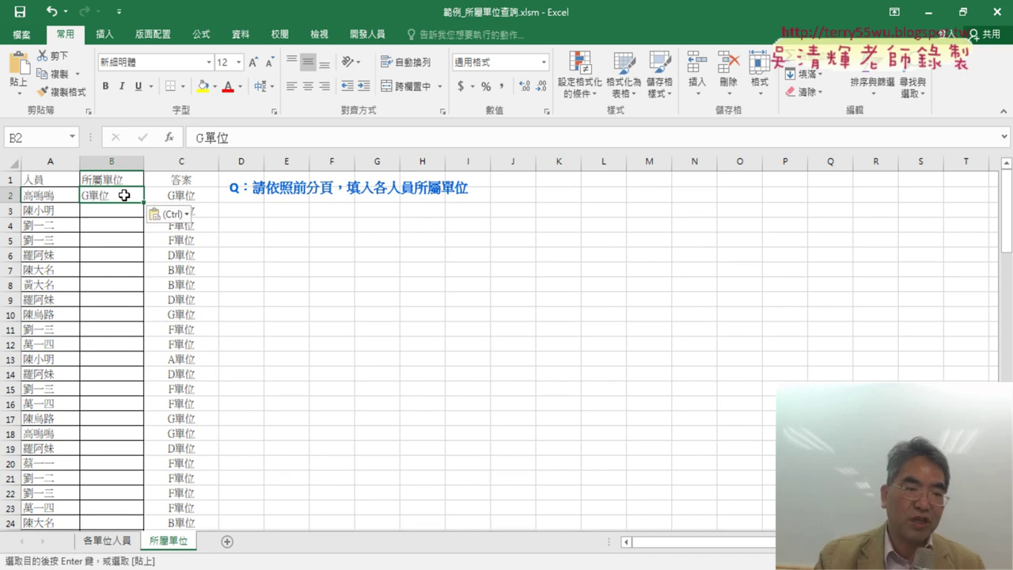
left_click(35, 215)
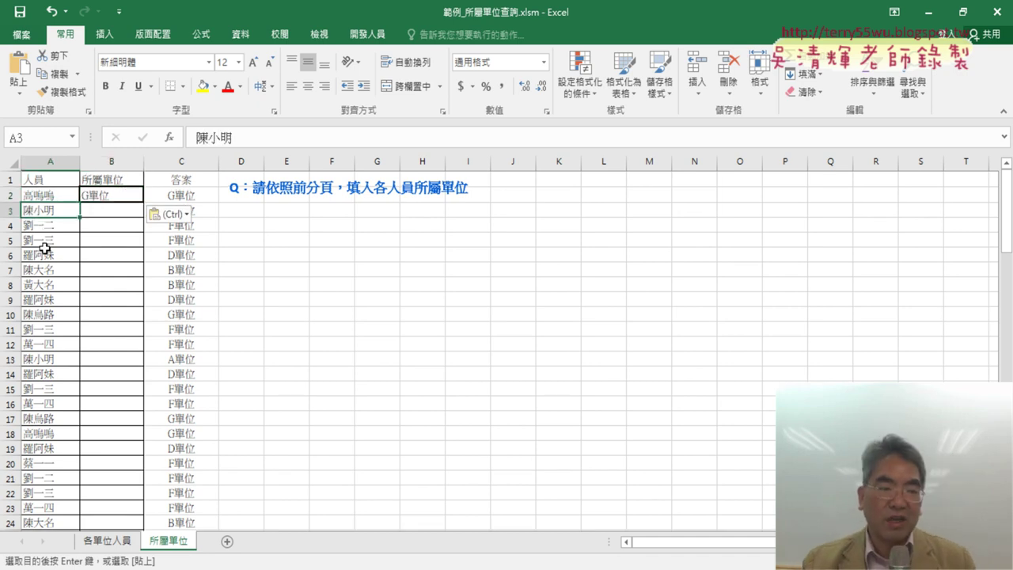
left_click(105, 541)
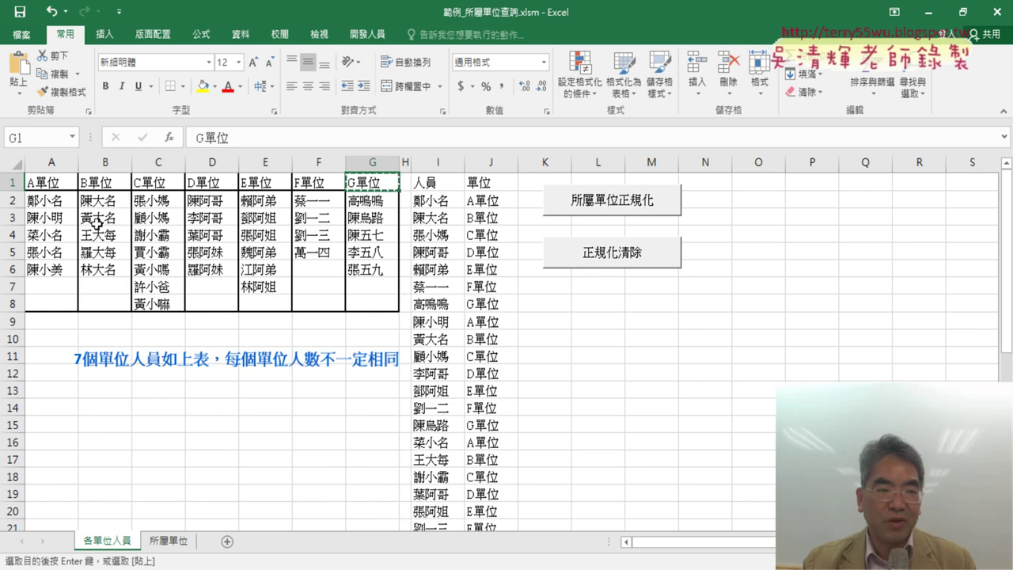
left_click(60, 222)
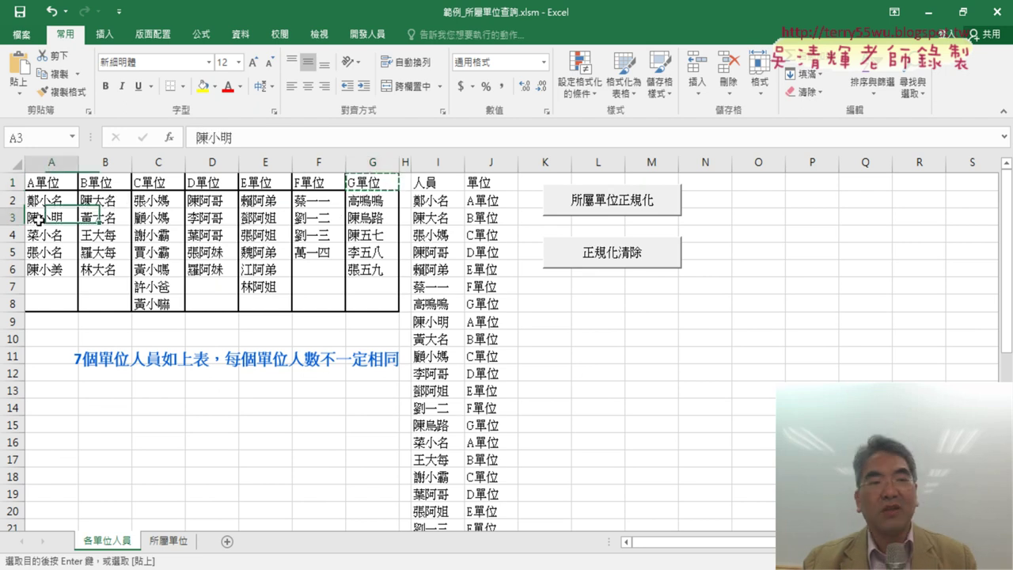
left_click(72, 183)
key("ctrl+c")
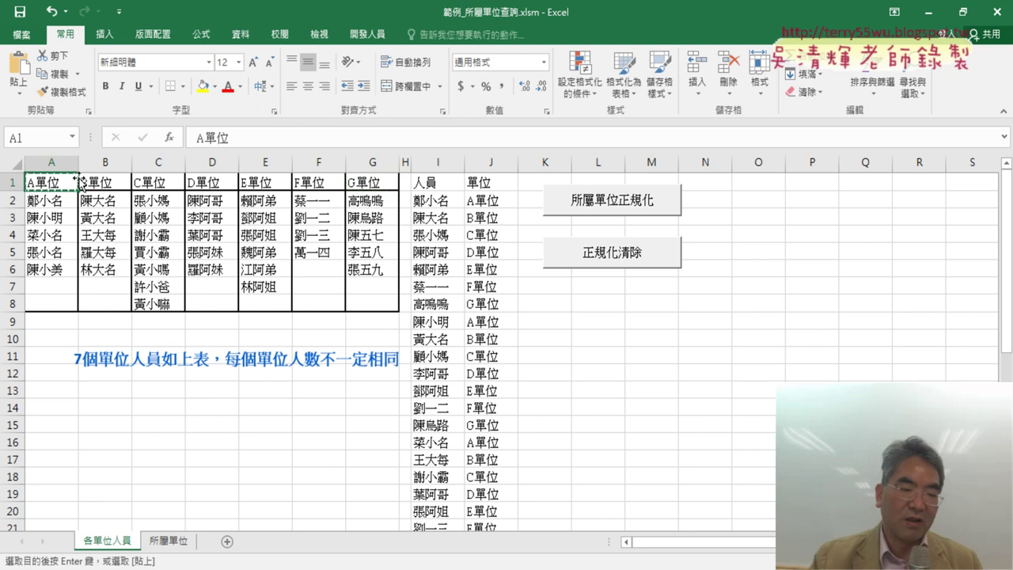
left_click(168, 544)
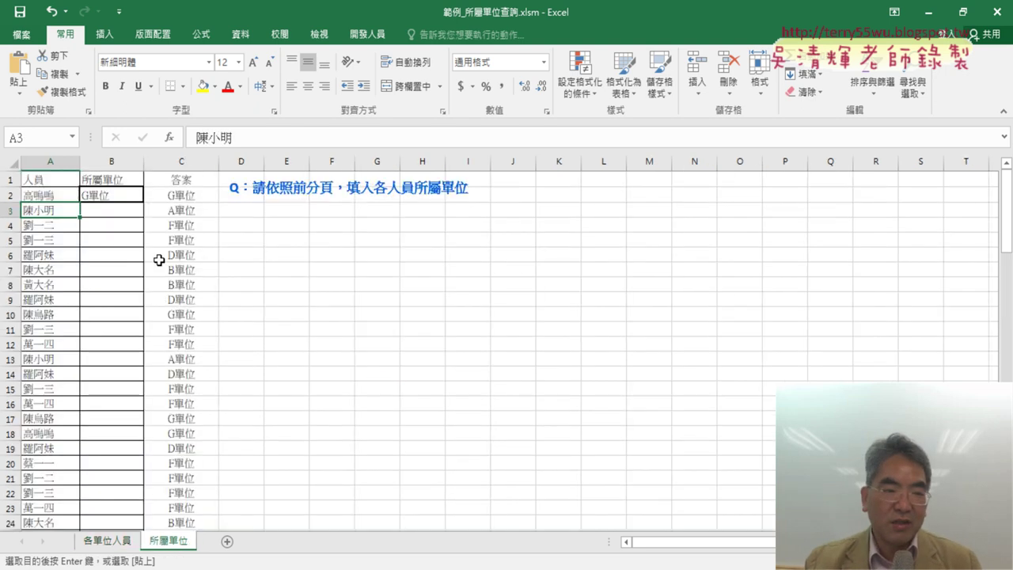
left_click(117, 211)
key("ctrl+v")
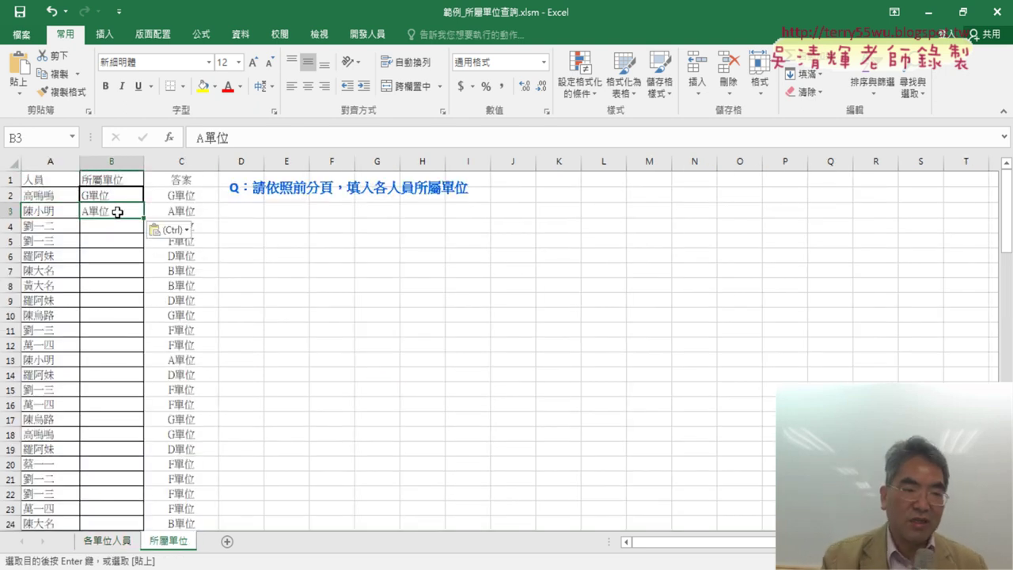
left_click(168, 230)
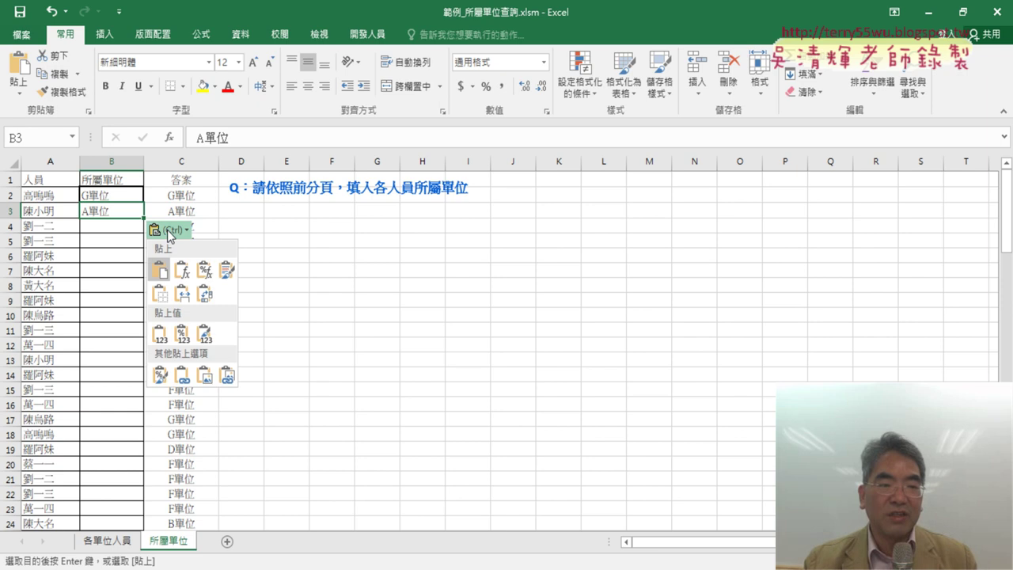
left_click(62, 231)
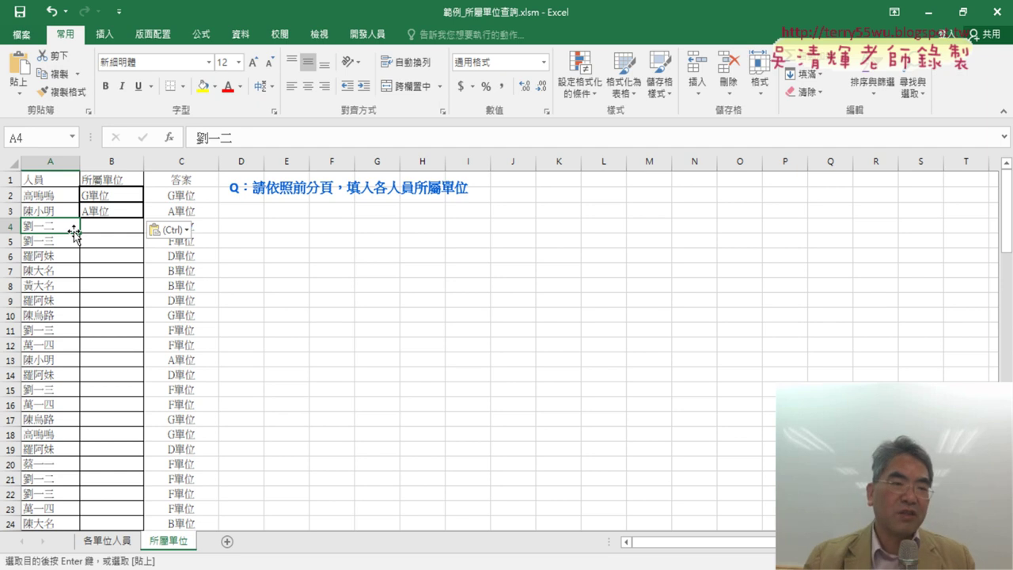
left_click_drag(103, 196, 103, 208)
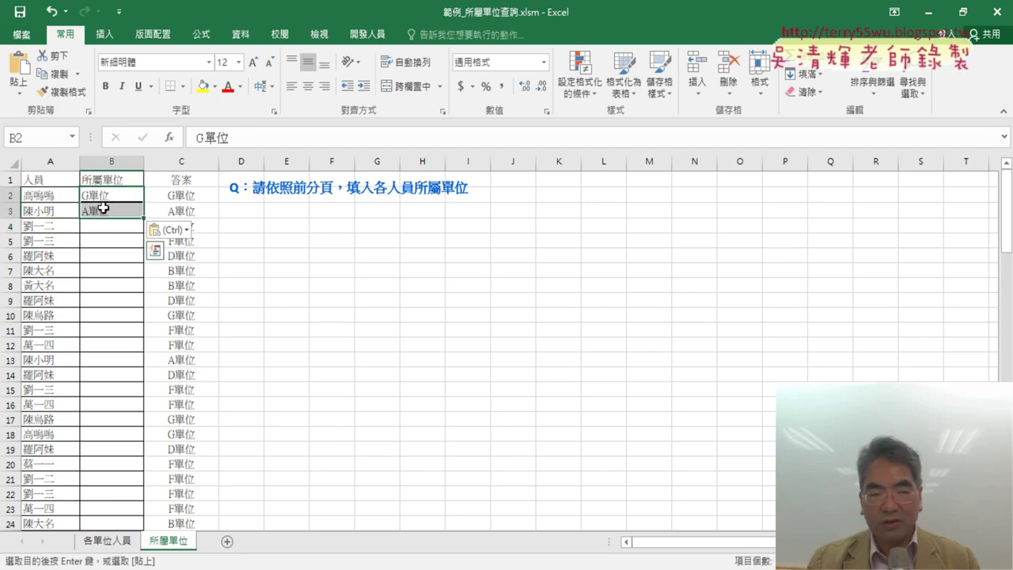
key("Delete")
Insert a VLOOKUP in B2 with A2 as Lookup_value, leaving Table_array to fill next
left_click(115, 195)
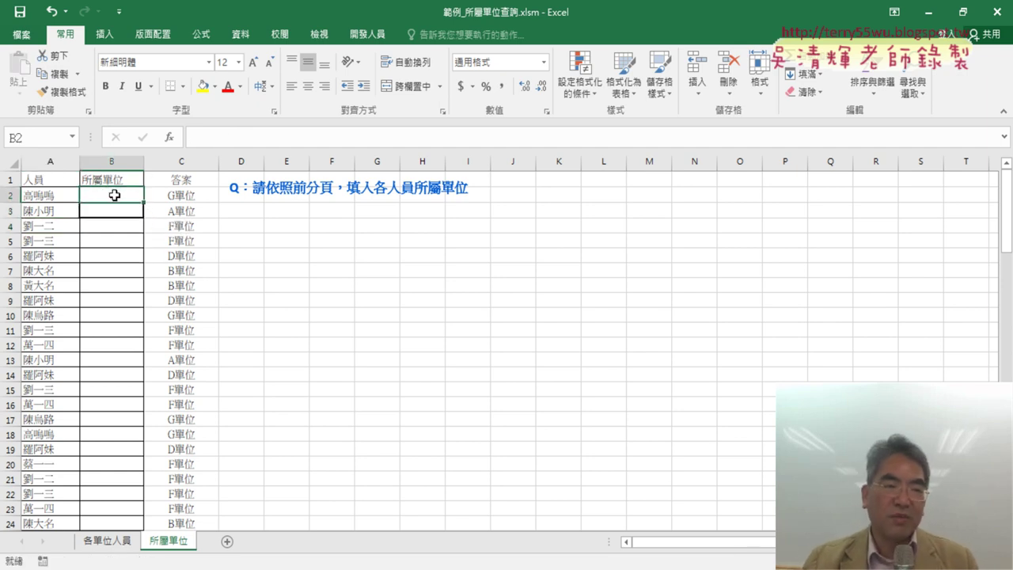
left_click(169, 137)
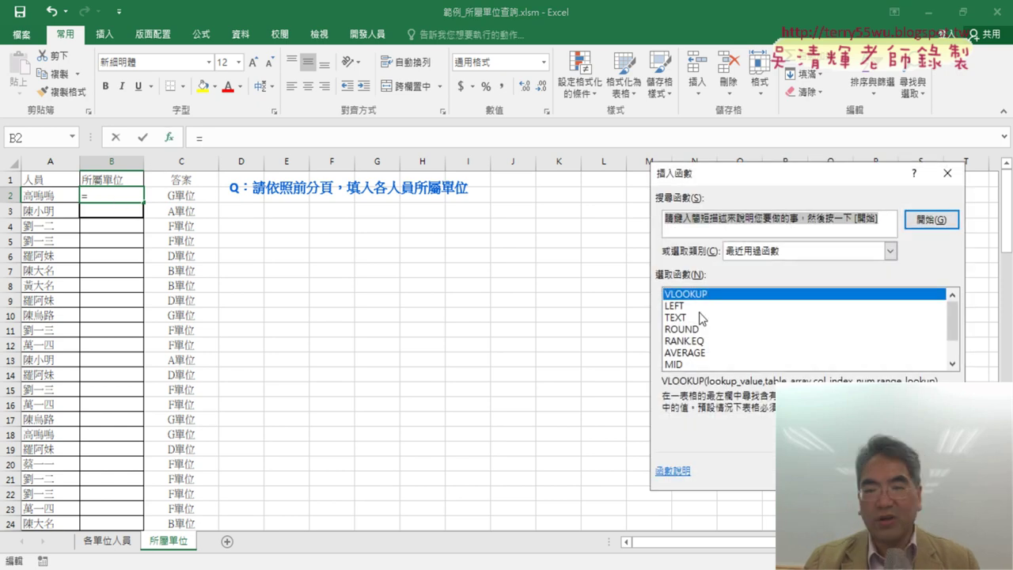
double_click(736, 294)
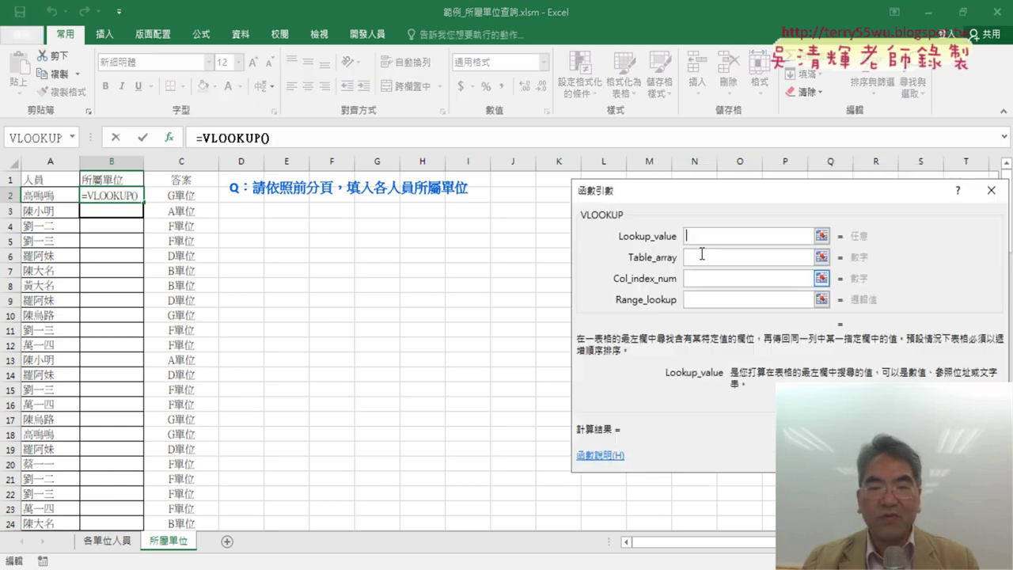
left_click_drag(674, 198, 272, 137)
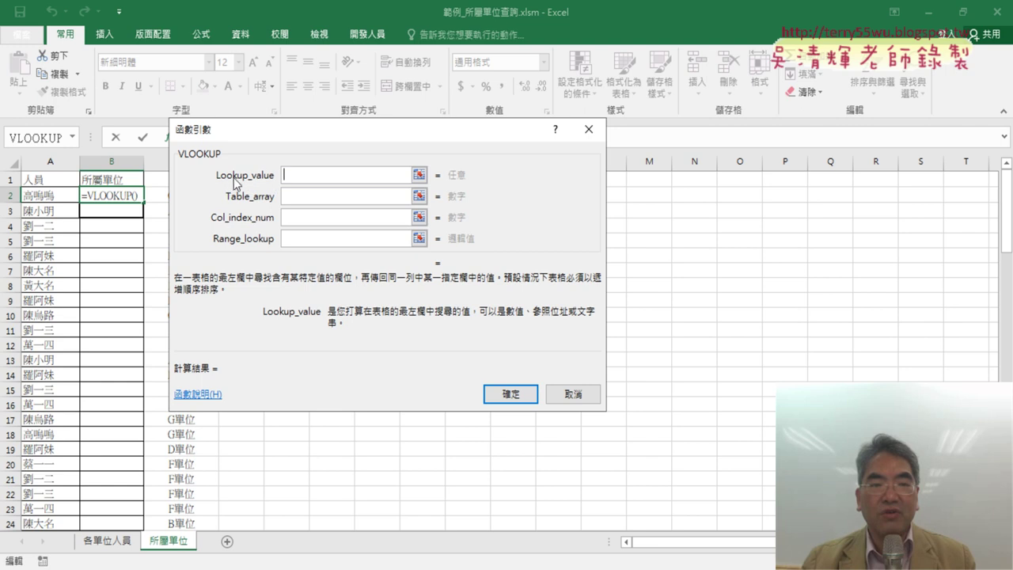
left_click(61, 198)
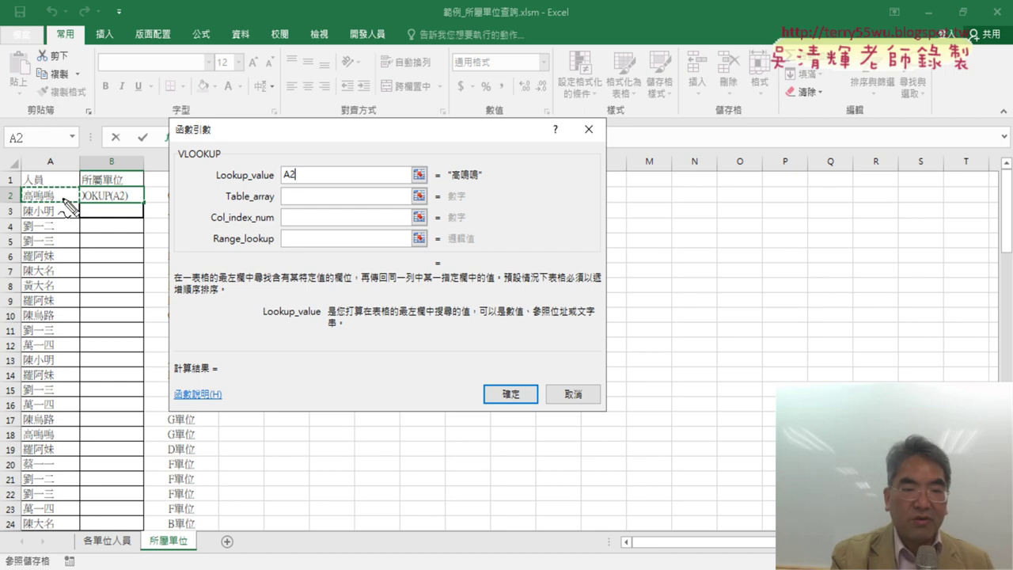
left_click_drag(178, 160, 210, 158)
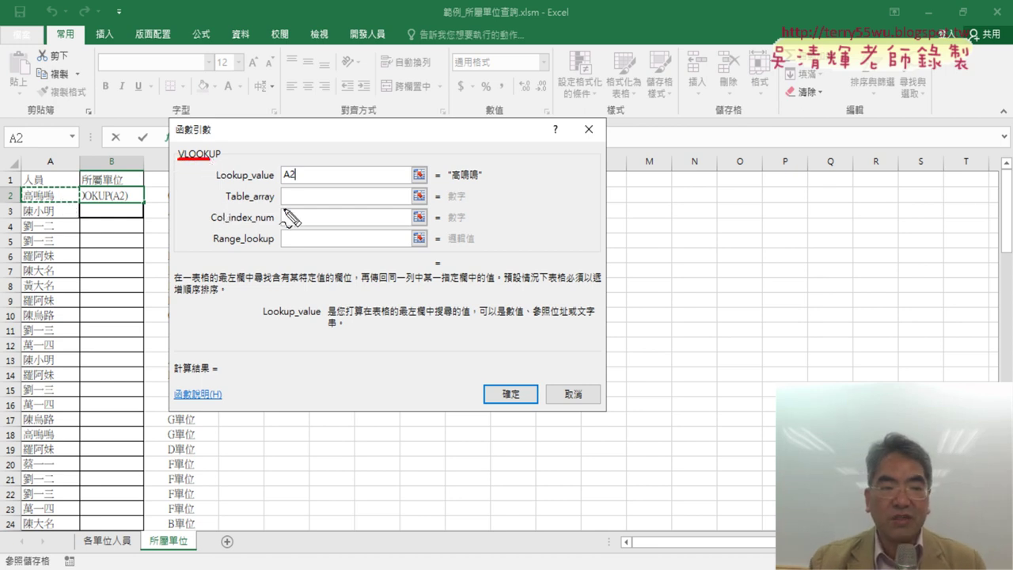
mouse_move(285, 207)
left_mouse_down()
mouse_move(217, 170)
mouse_move(277, 208)
mouse_move(265, 183)
left_mouse_up()
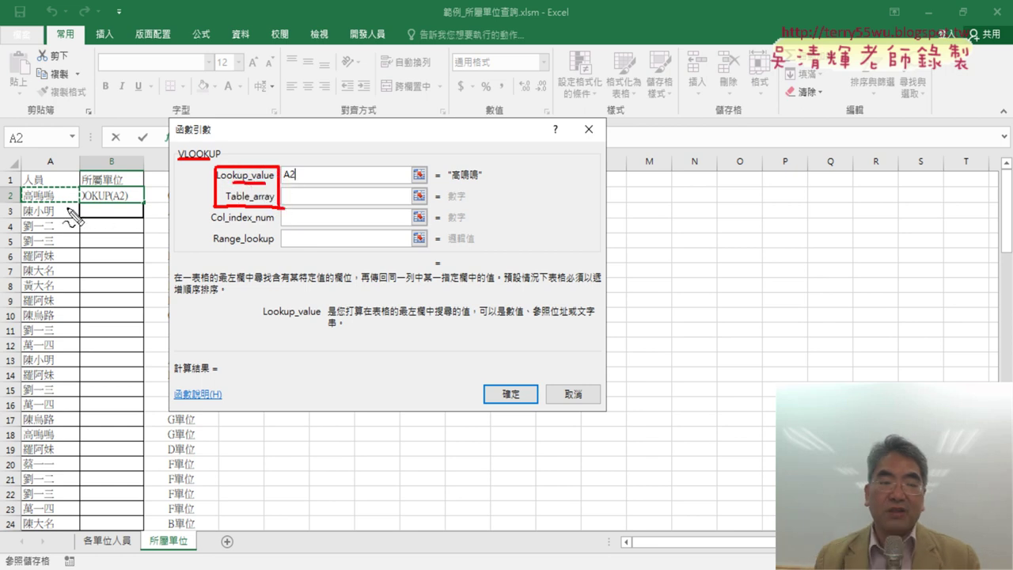
left_click_drag(71, 205, 75, 204)
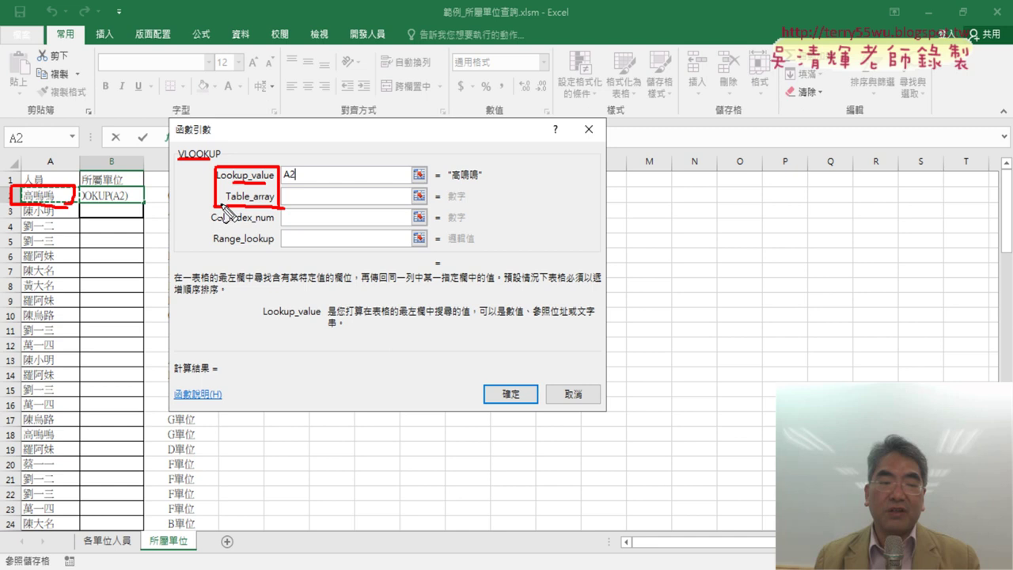
left_click_drag(229, 204, 248, 207)
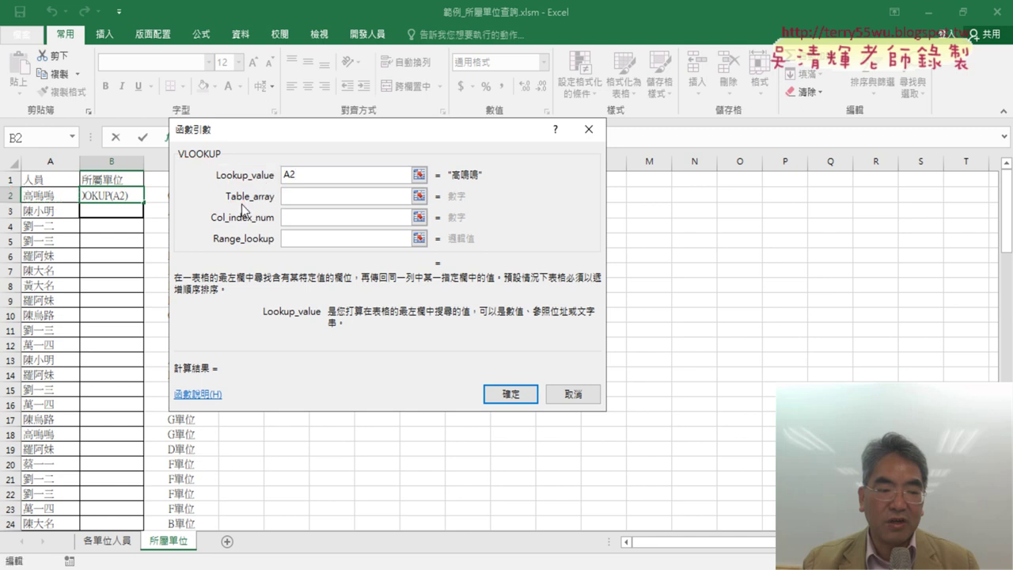
left_click(313, 202)
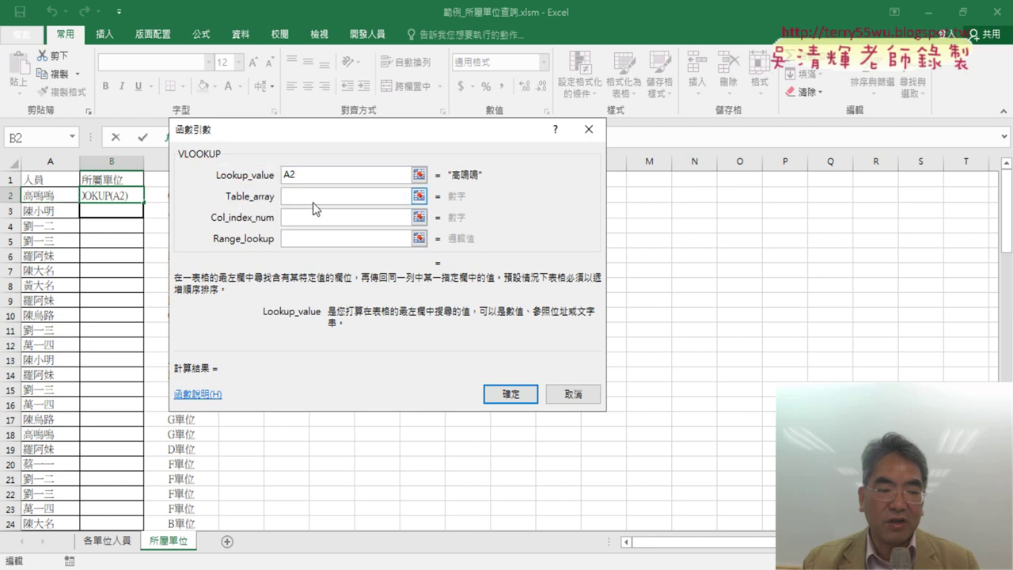
Set the VLOOKUP table to 各單位人員!A1:G8 after first trying A2:G8
left_click(107, 542)
left_click_drag(300, 133, 593, 221)
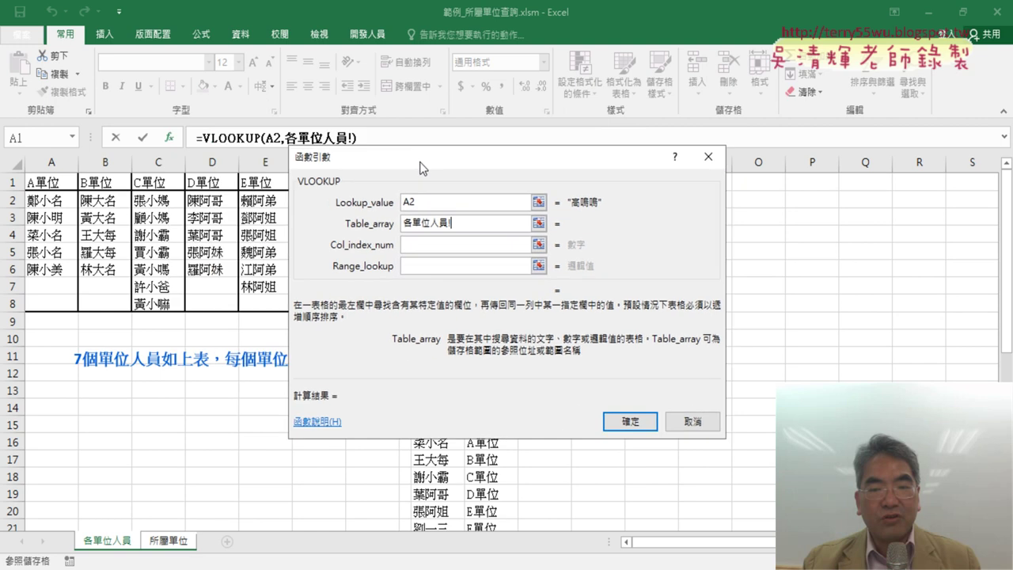
left_click_drag(69, 201, 361, 304)
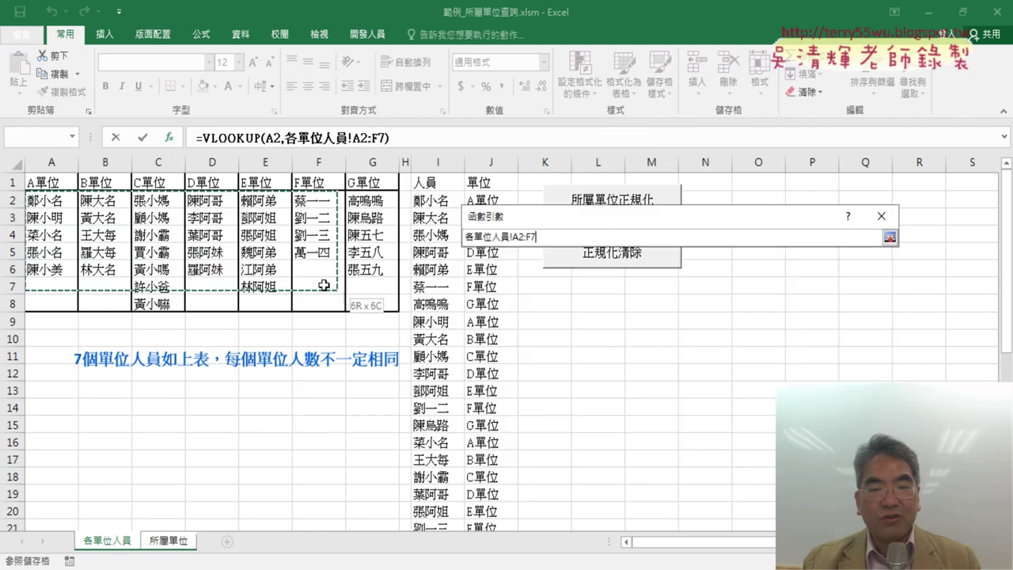
left_click_drag(46, 179, 382, 306)
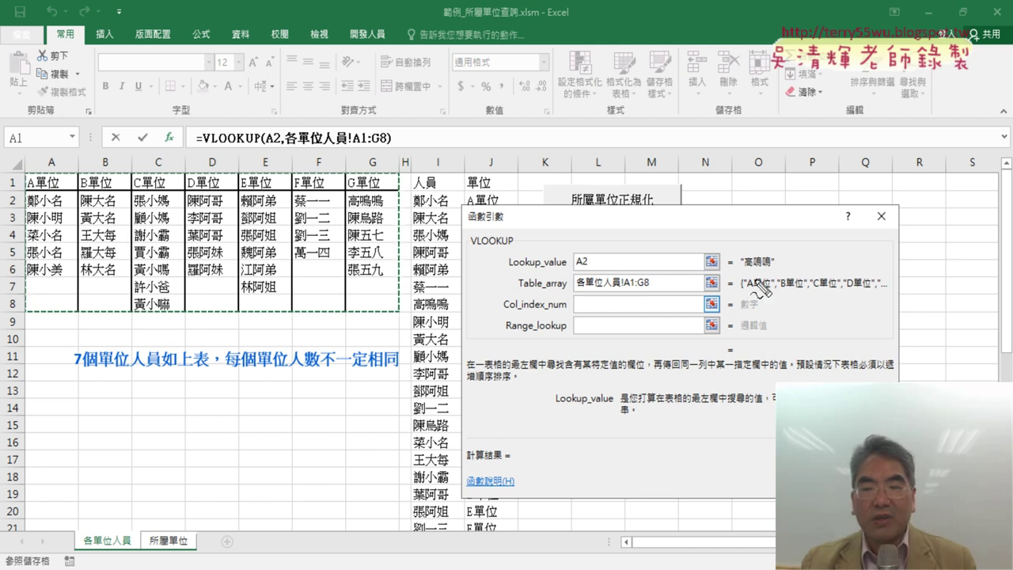
Annotate the explanation with pen marks, then cancel the unfinished formula, leaving B2 empty
left_click_drag(745, 272, 771, 272)
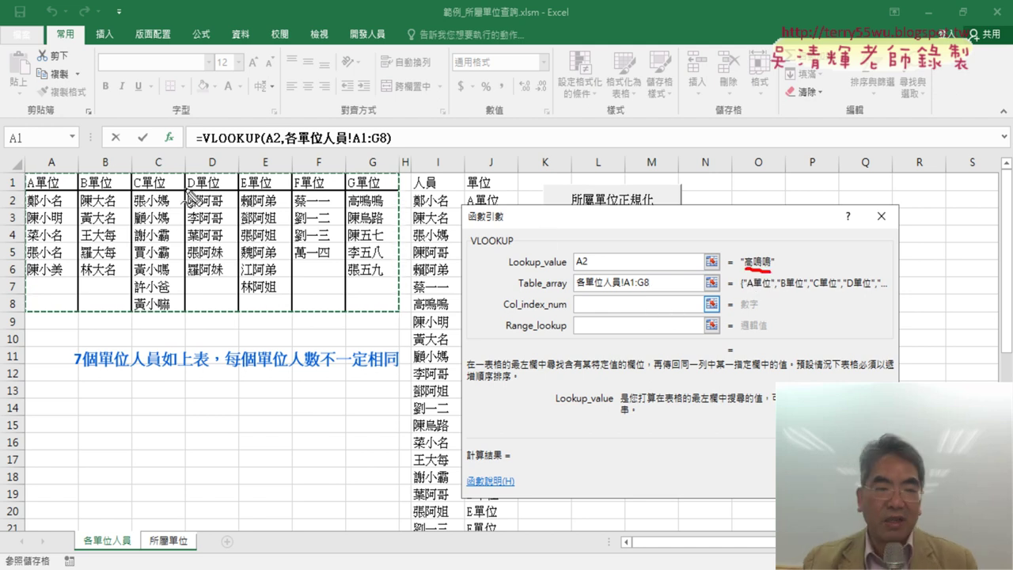
left_click_drag(18, 167, 11, 315)
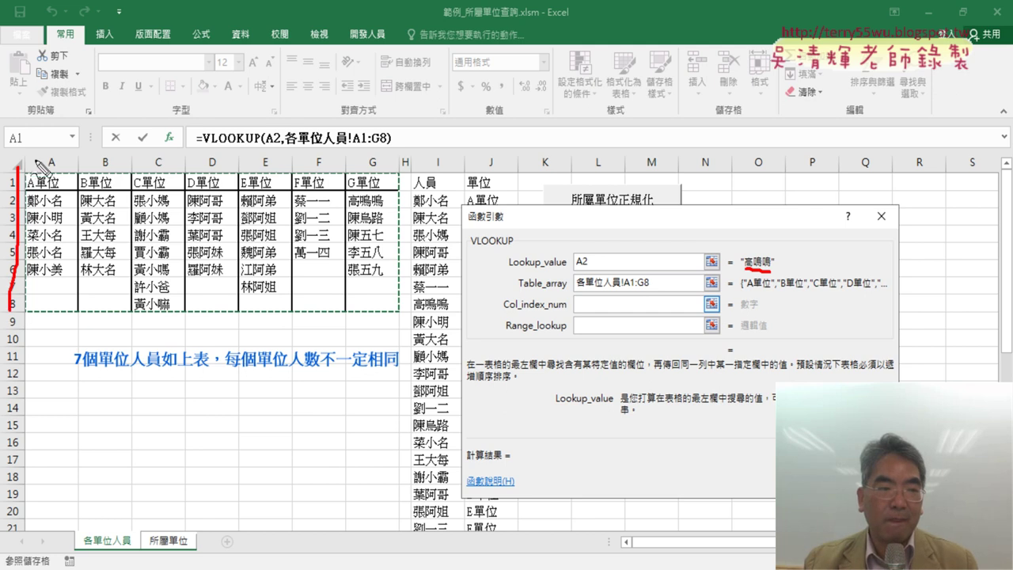
mouse_move(31, 156)
left_mouse_down()
mouse_move(82, 320)
mouse_move(10, 294)
left_mouse_up()
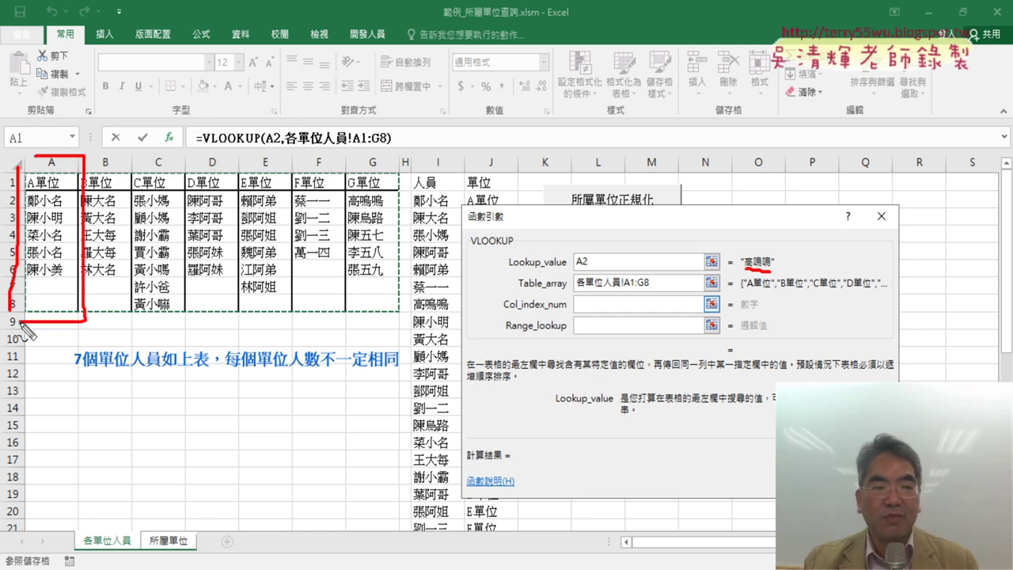
left_click_drag(54, 63, 54, 158)
left_click_drag(34, 119, 52, 158)
left_click_drag(79, 105, 55, 148)
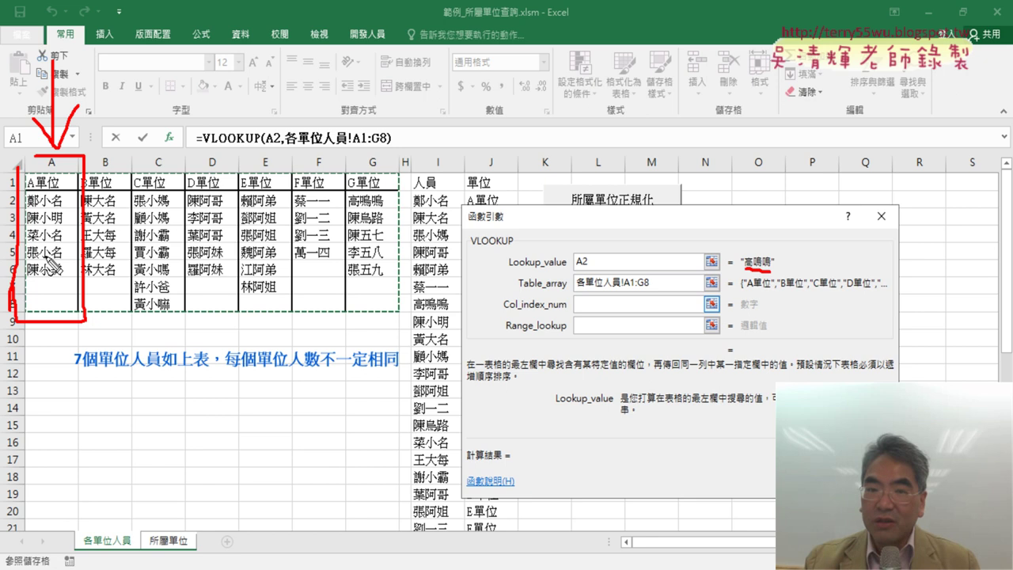
left_click_drag(503, 313, 516, 313)
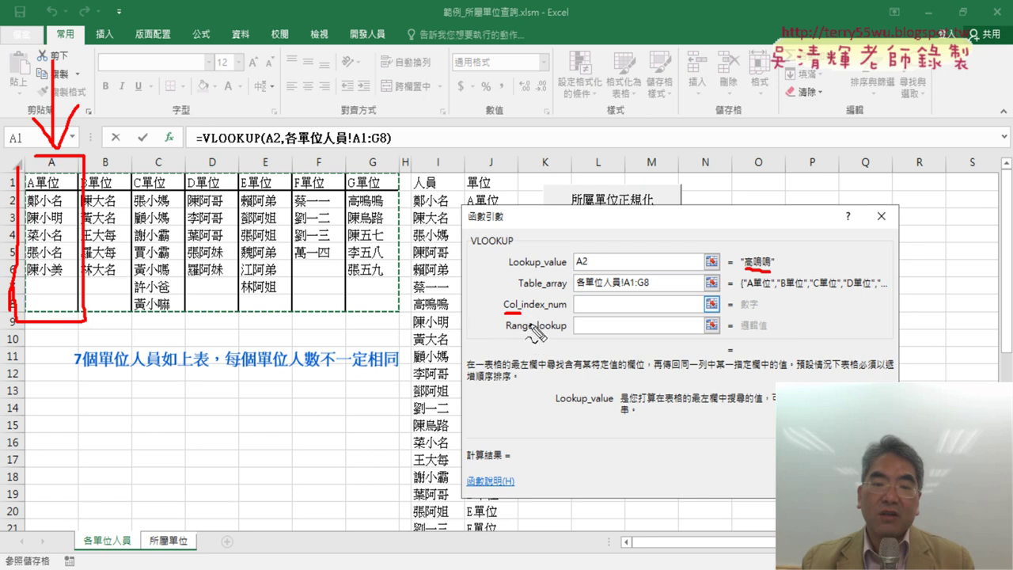
left_click_drag(504, 317, 525, 316)
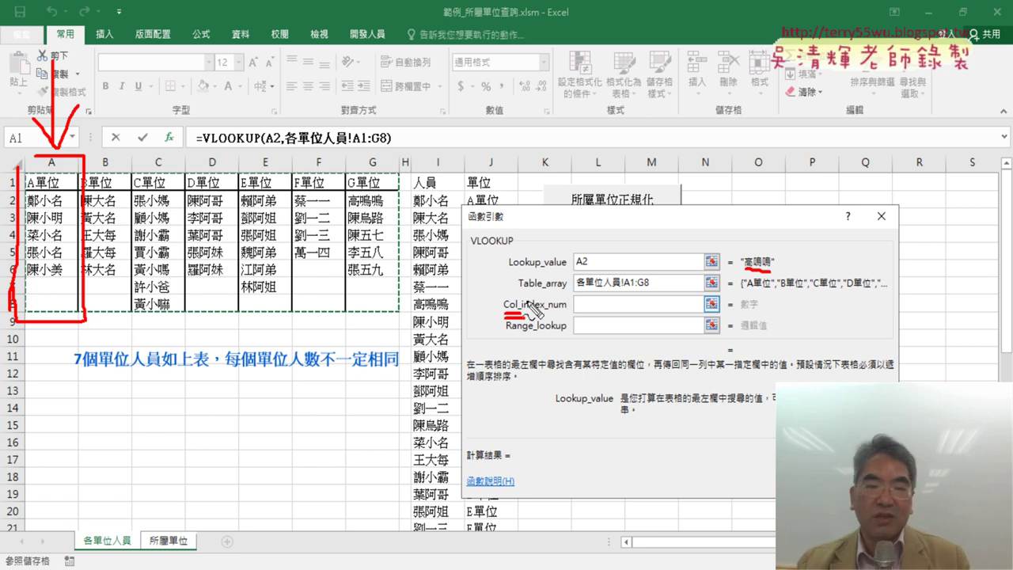
left_click_drag(467, 247, 513, 246)
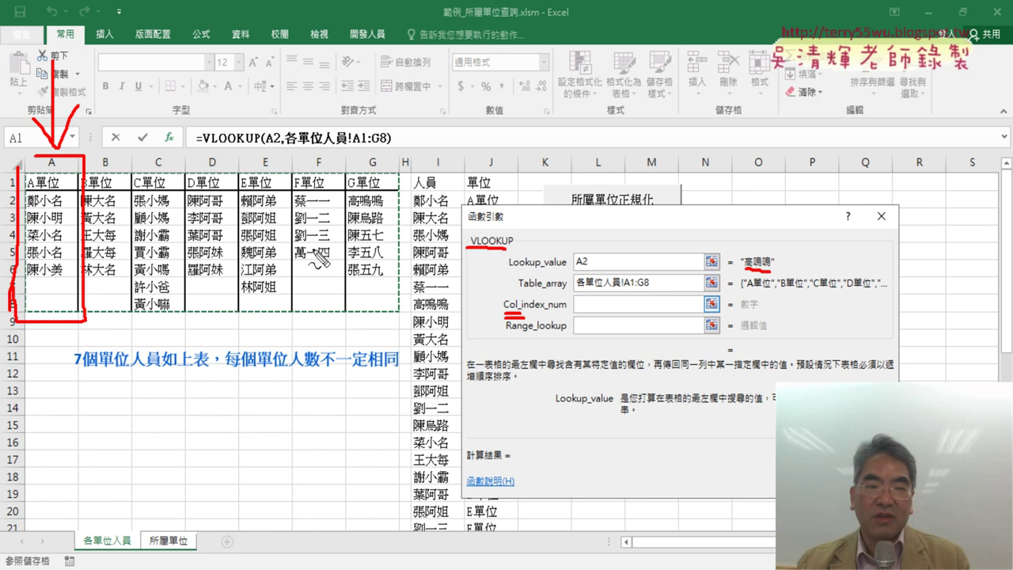
mouse_move(19, 175)
left_mouse_down()
mouse_move(8, 158)
mouse_move(17, 277)
left_mouse_up()
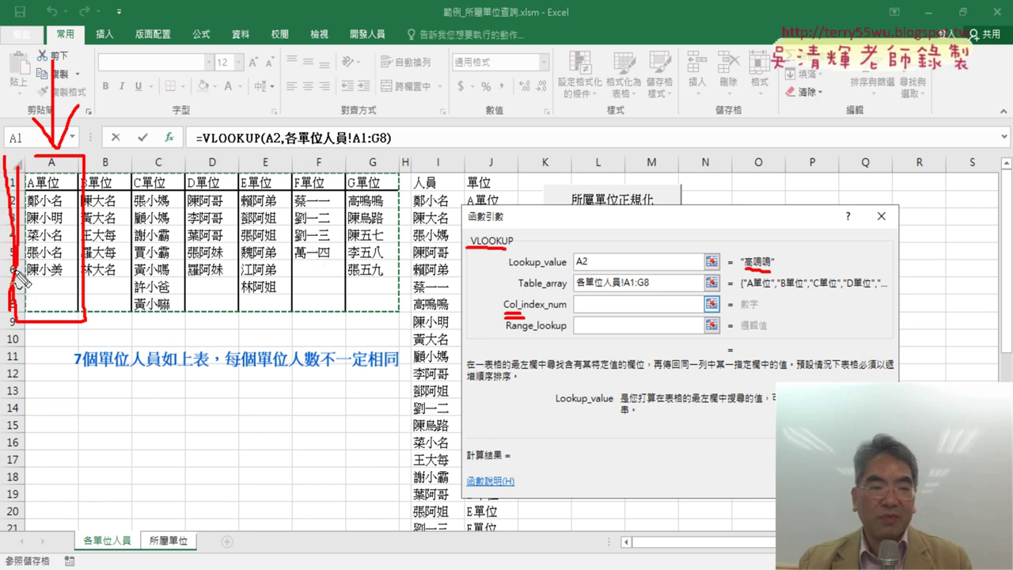
left_click_drag(16, 150, 171, 147)
mouse_move(401, 163)
left_mouse_down()
mouse_move(56, 340)
mouse_move(406, 307)
left_mouse_up()
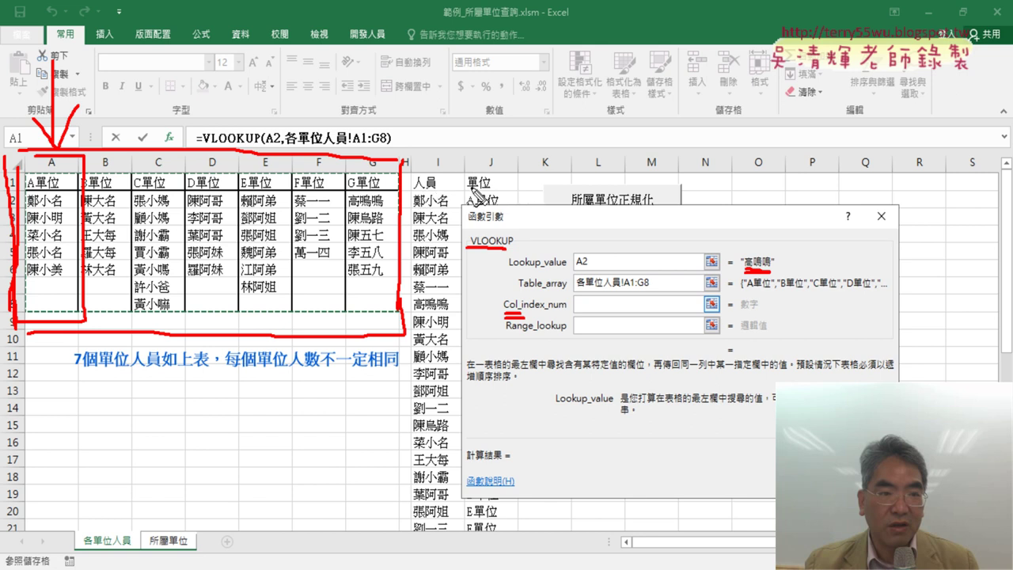
key("Escape")
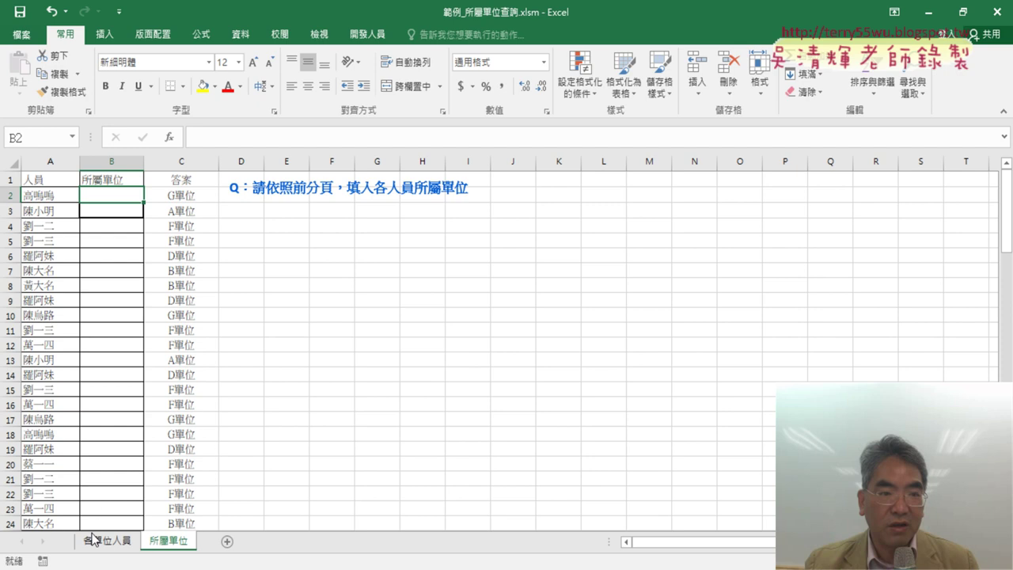
Apply All Borders to the 人員/單位 list I1:J38 on the 各單位人員 sheet
left_click(96, 543)
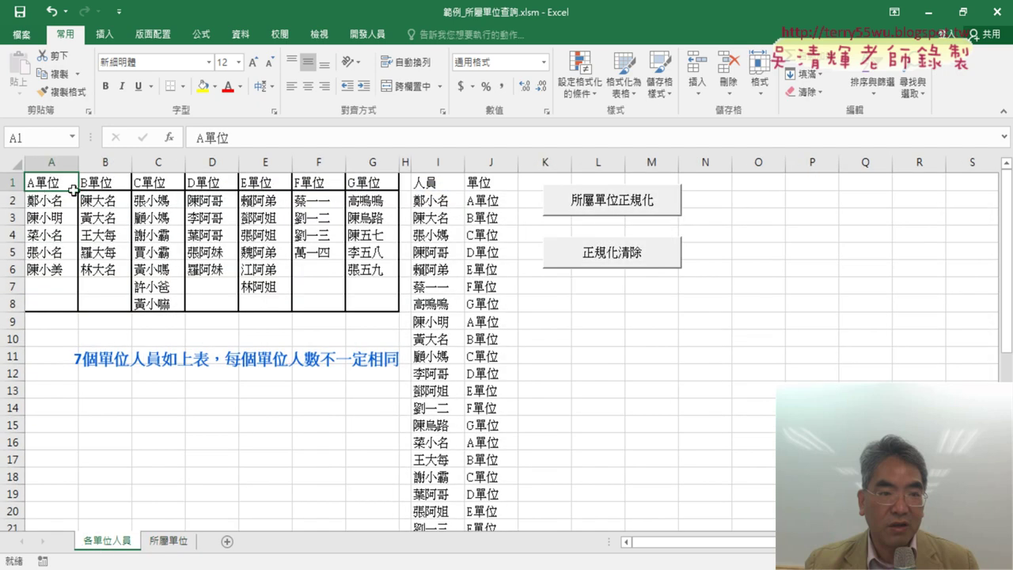
left_click_drag(43, 181, 356, 301)
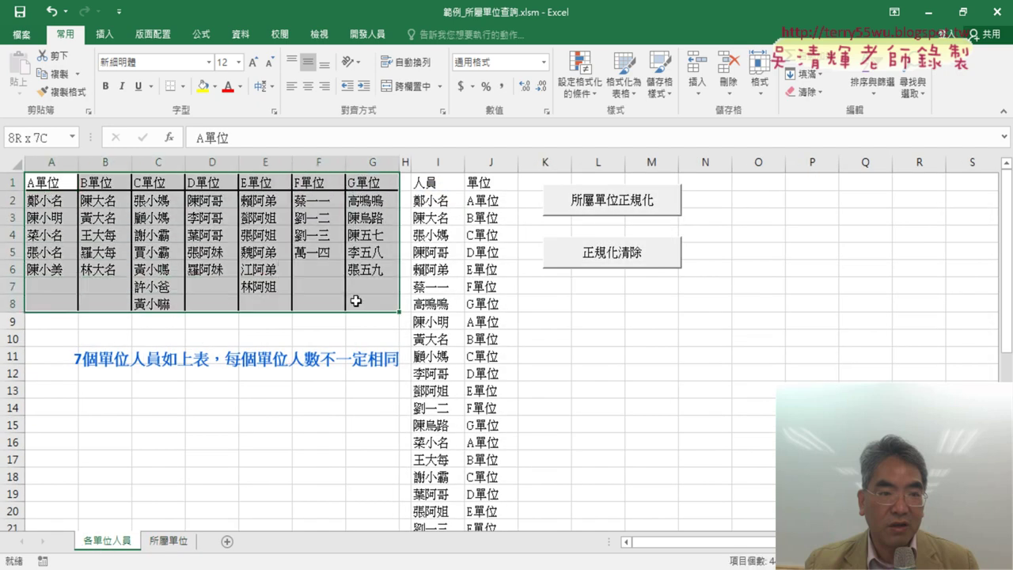
left_click(432, 200)
left_click_drag(431, 183, 489, 190)
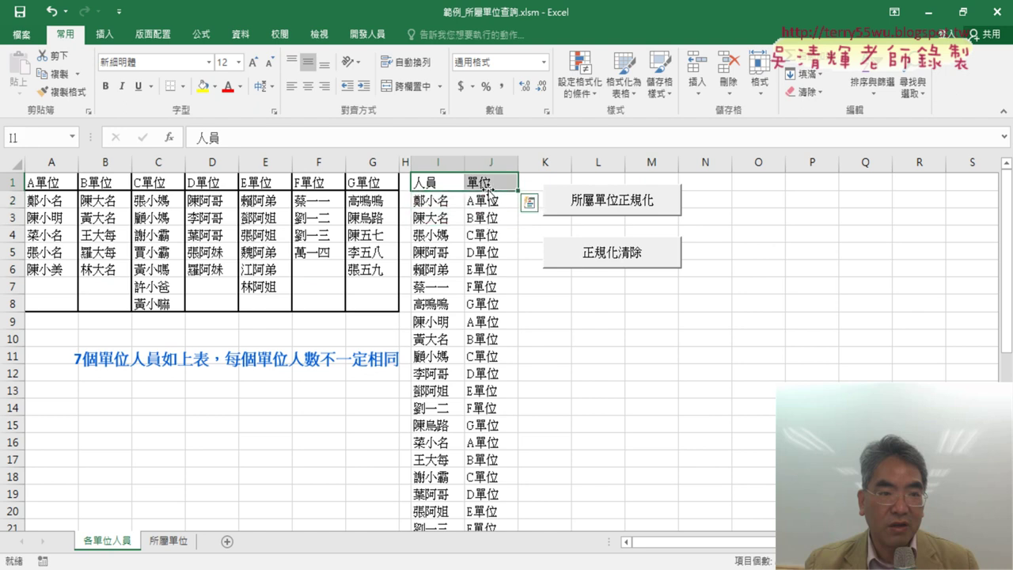
key("ctrl+shift+Down")
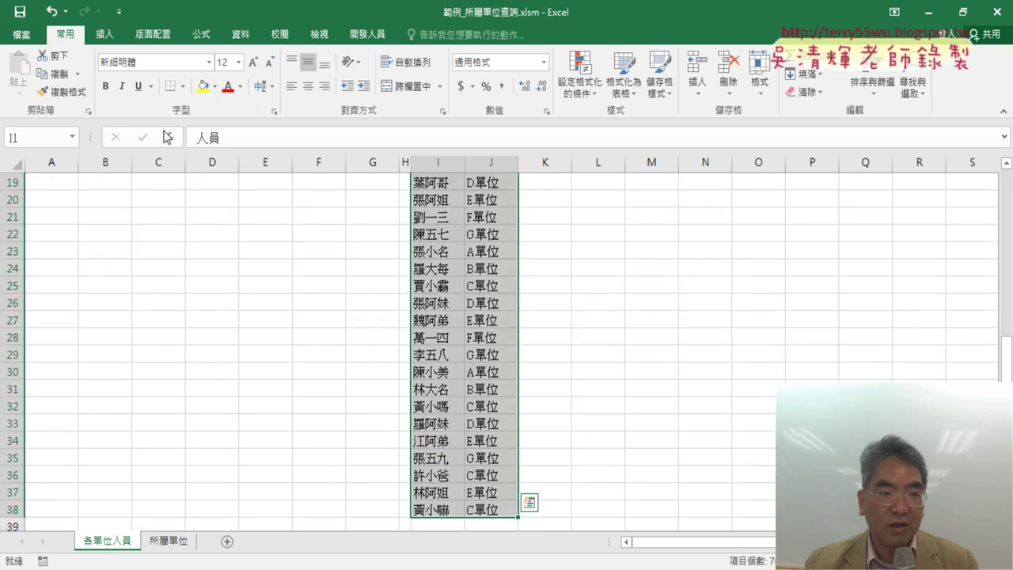
left_click(183, 87)
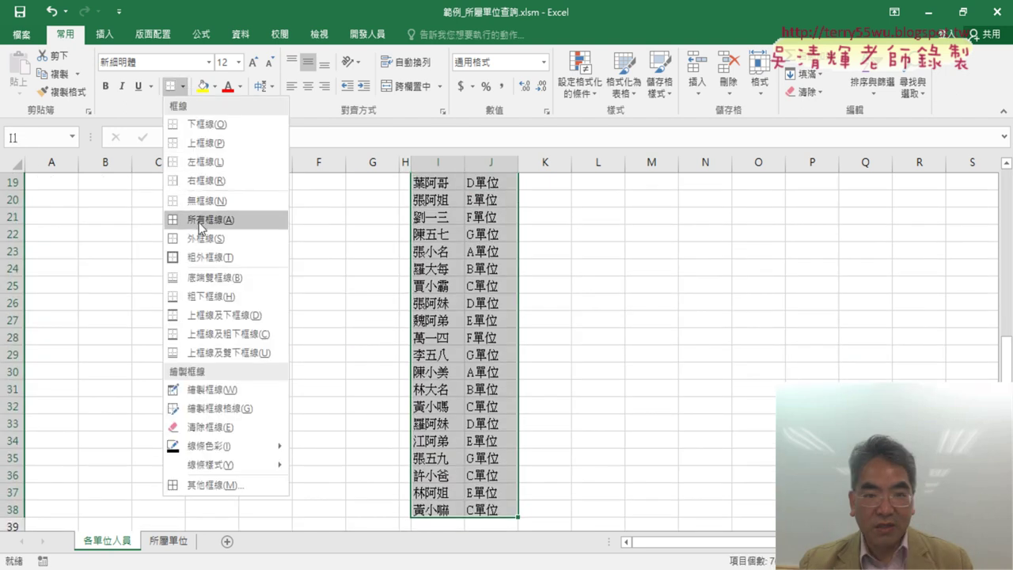
left_click(210, 222)
left_click(599, 369)
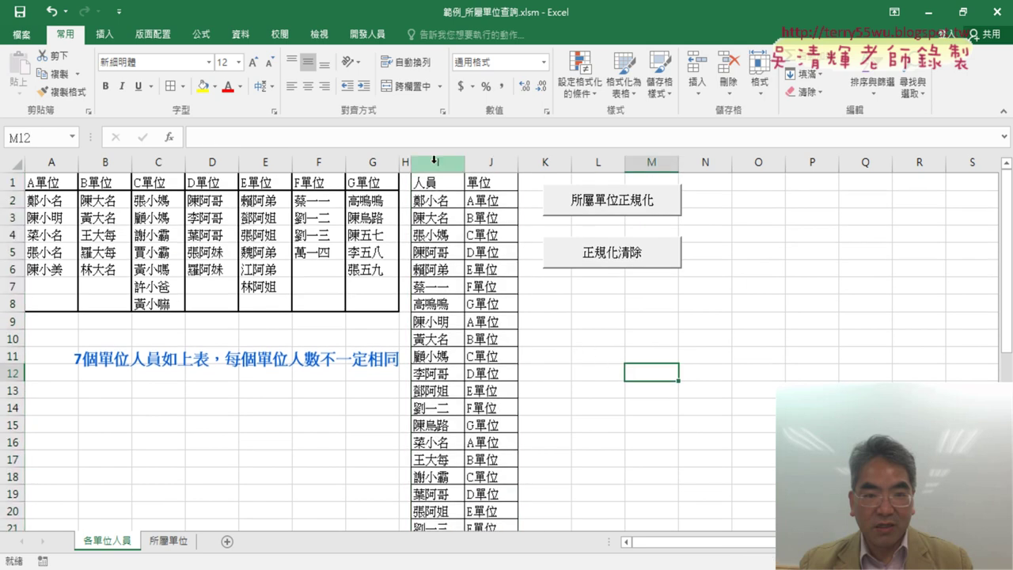
Select the list entries I2:J38 below the two headers
left_click(434, 163)
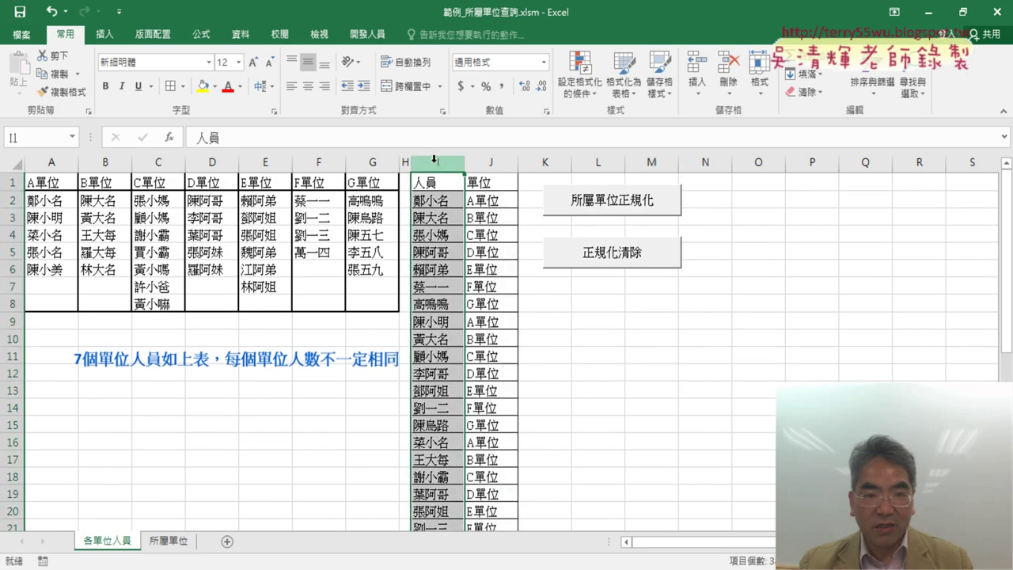
left_click(485, 162)
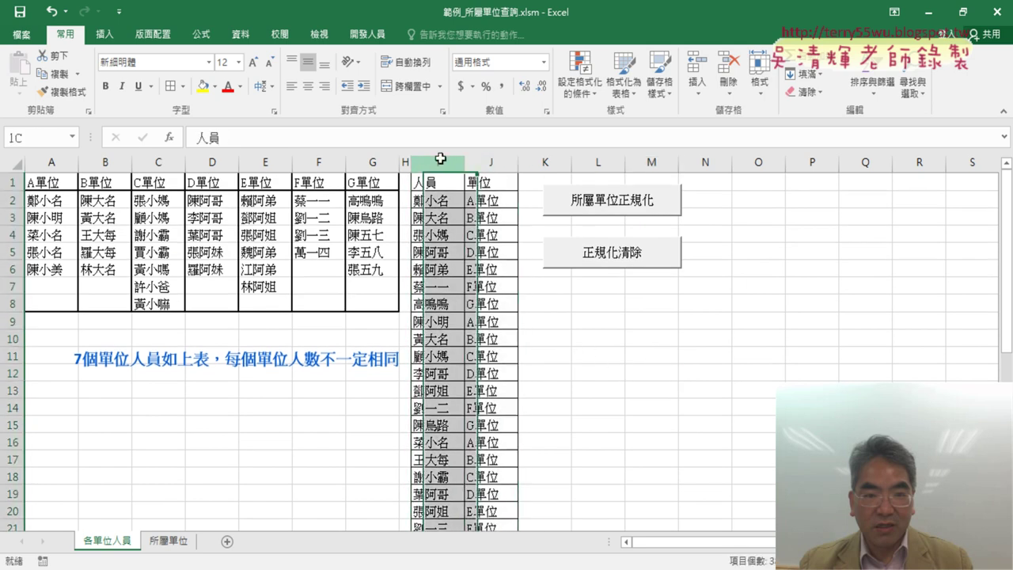
left_click_drag(434, 162, 485, 162)
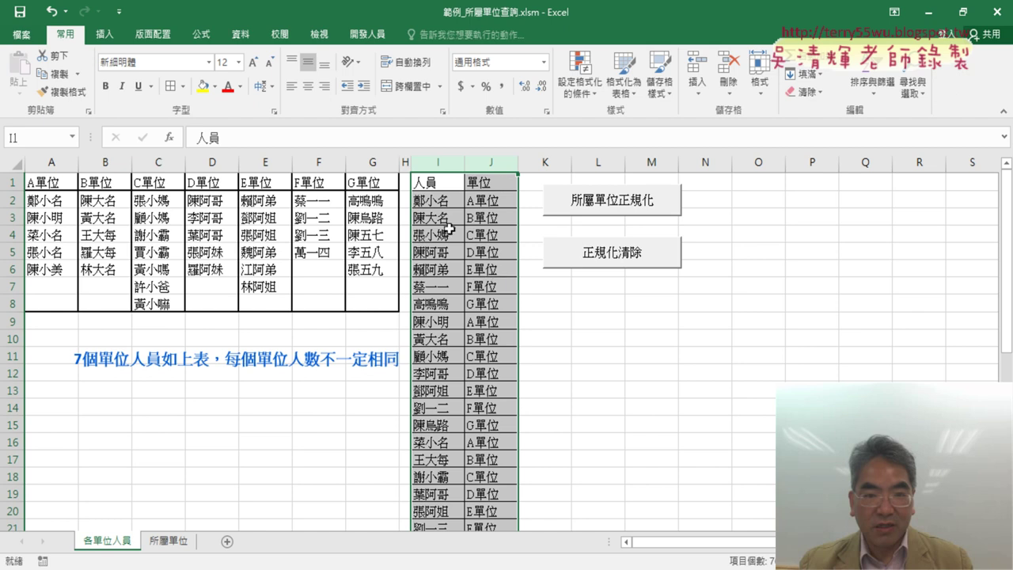
left_click_drag(431, 202, 488, 201)
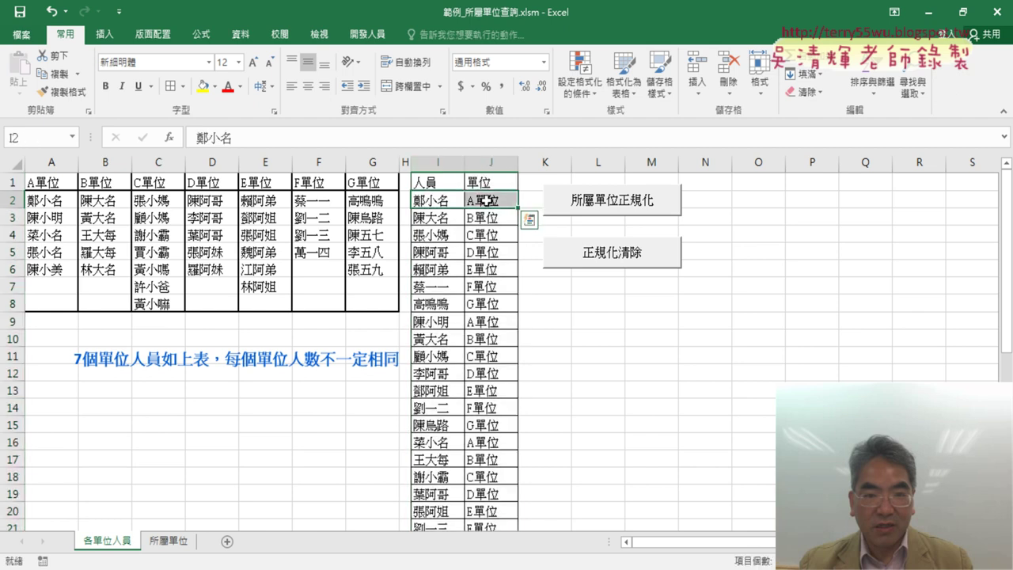
key("ctrl+shift+Down")
Clear the names and units below the 人員/單位 headers
key("Delete")
scroll(487, 201, "up", 7)
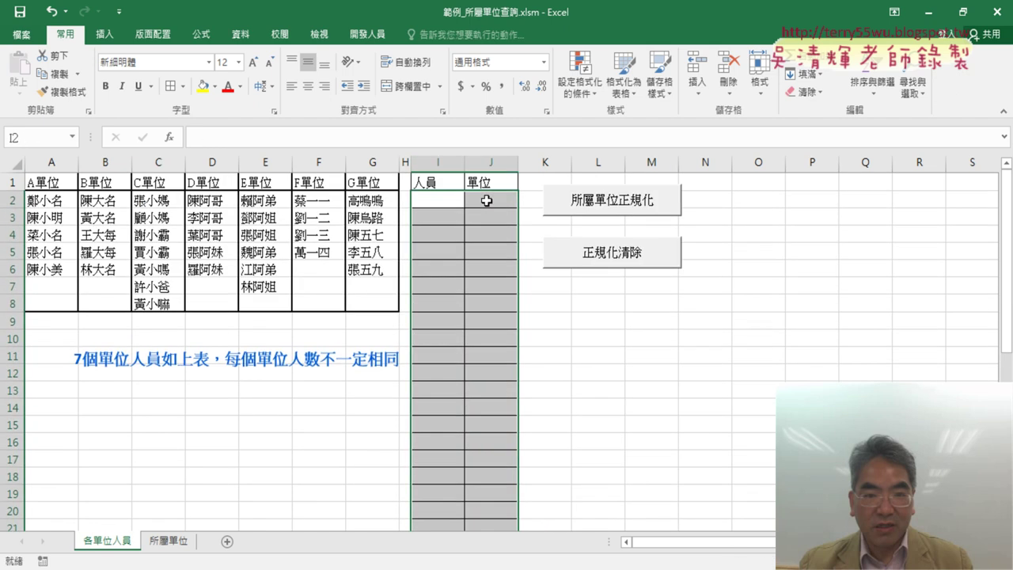
left_click(431, 179)
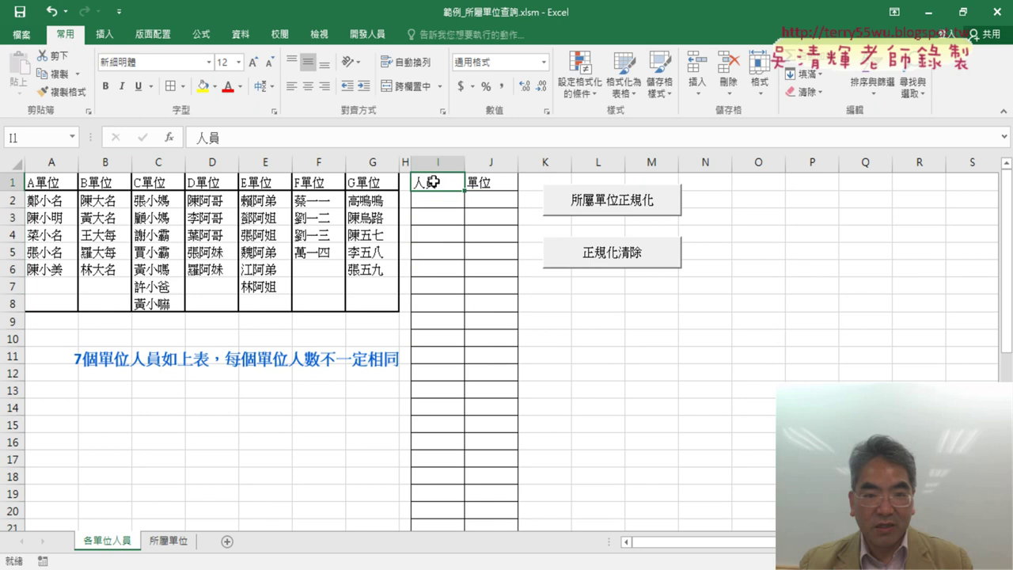
left_click(500, 187)
left_click(442, 198)
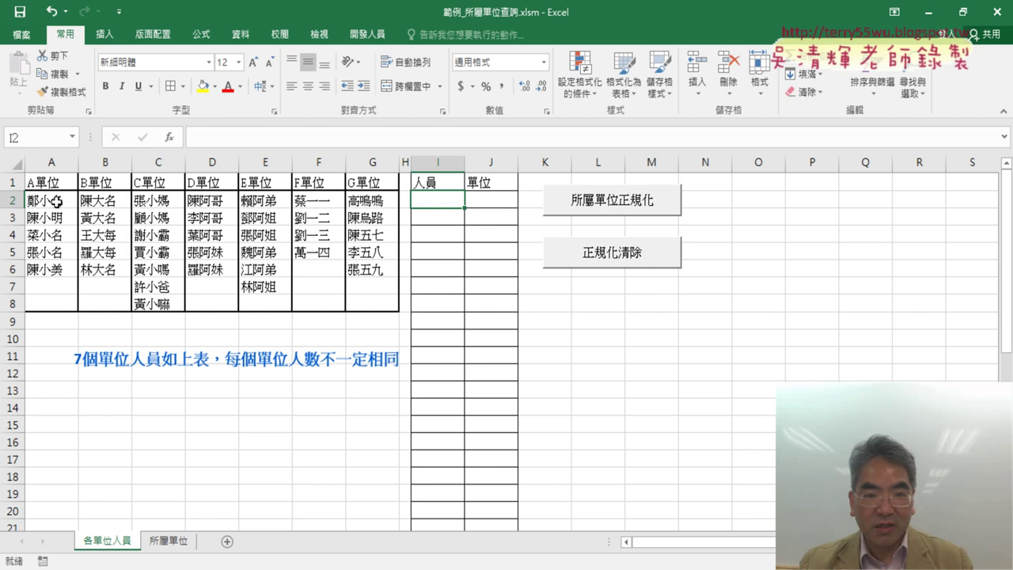
Try copying A2's name into I2 and A單位 into J2, then undo both
left_click(55, 202)
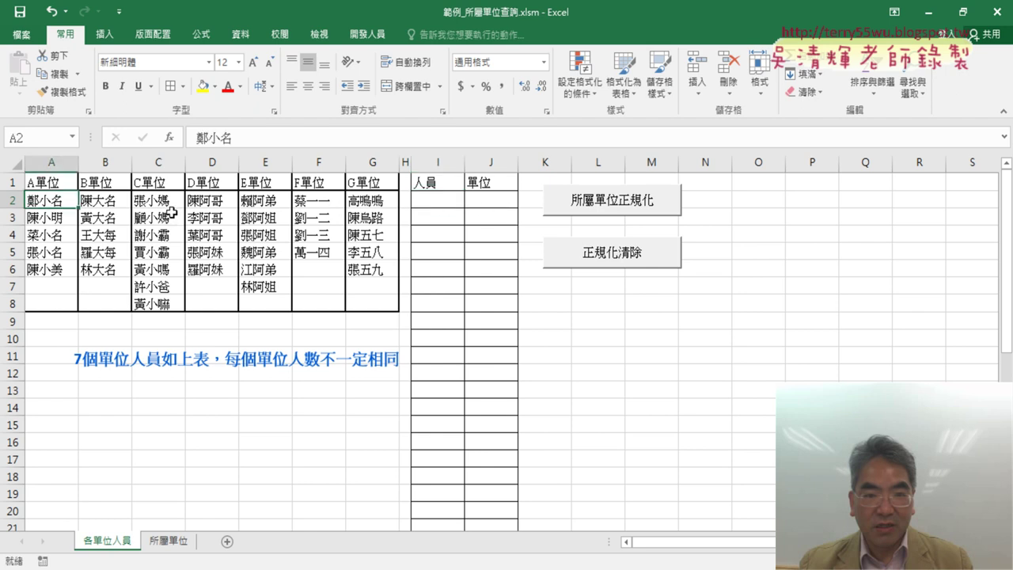
key("ctrl+c")
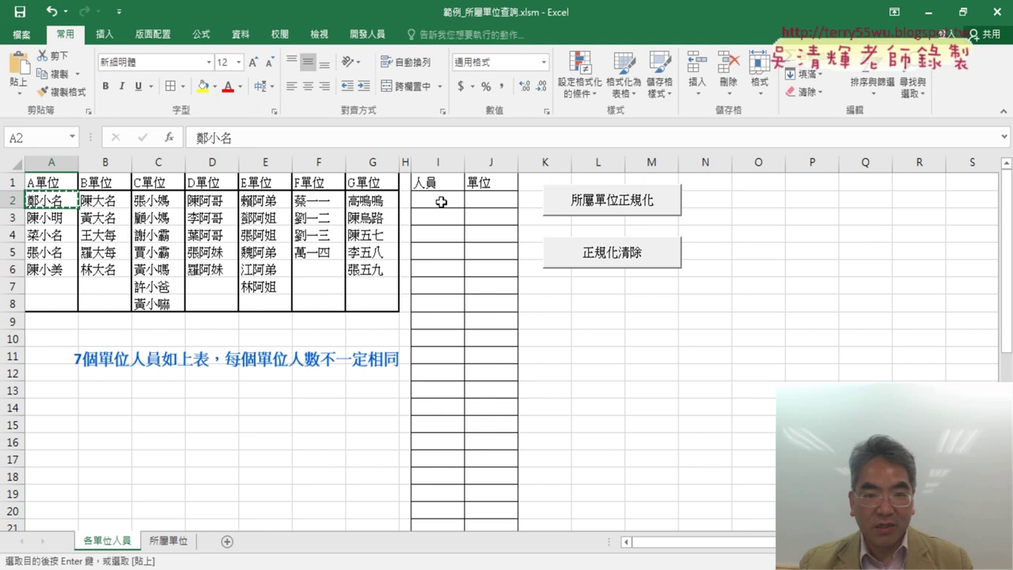
left_click(442, 201)
key("ctrl+v")
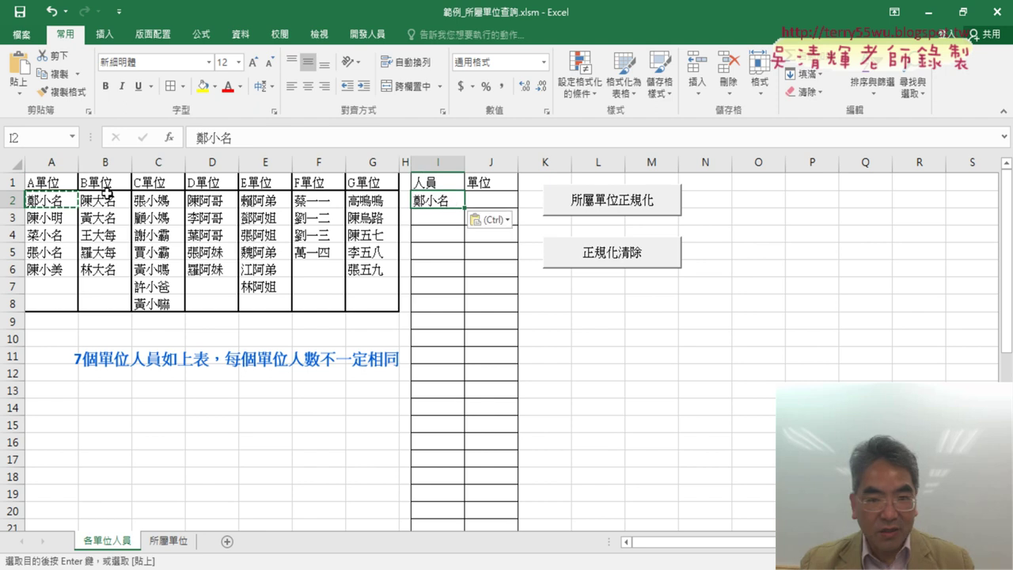
left_click(56, 178)
key("ctrl+c")
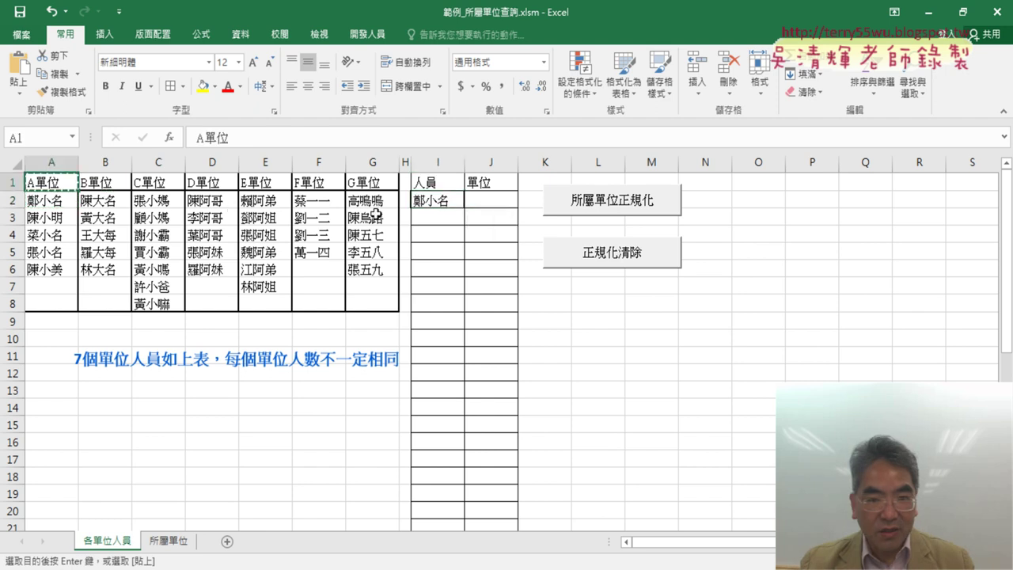
left_click(493, 200)
key("ctrl+v")
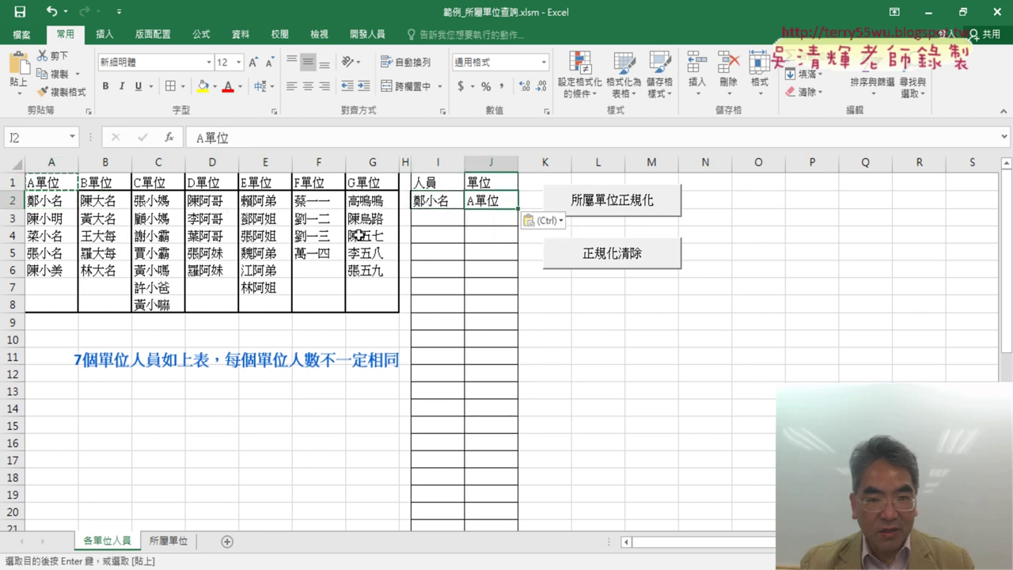
key("ctrl+z")
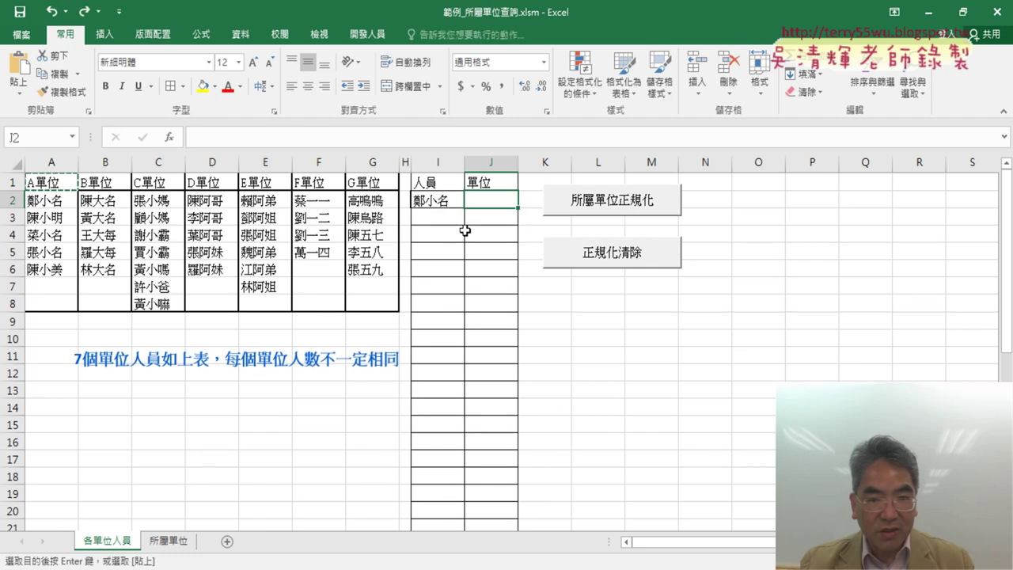
key("ctrl+z")
Paste the five A單位 names into I2:I6 and fill A單位 down beside them
left_click_drag(54, 208, 60, 268)
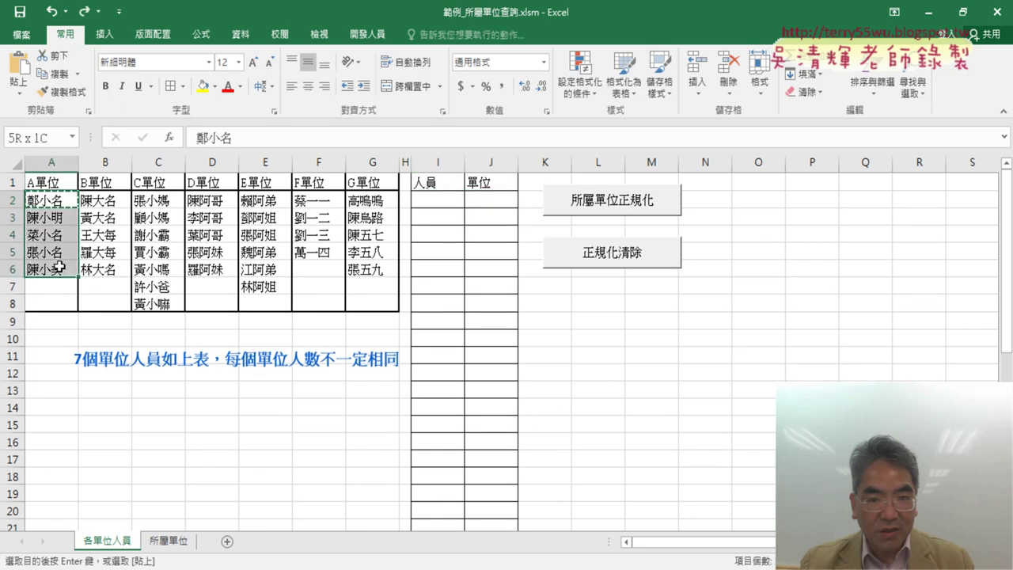
left_click(444, 200)
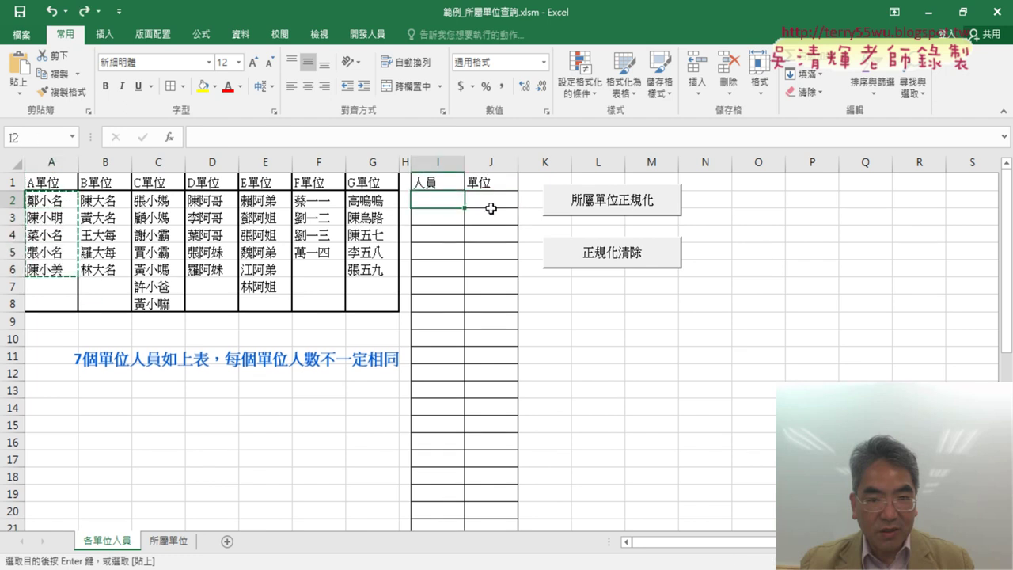
key("ctrl+v")
left_click(56, 182)
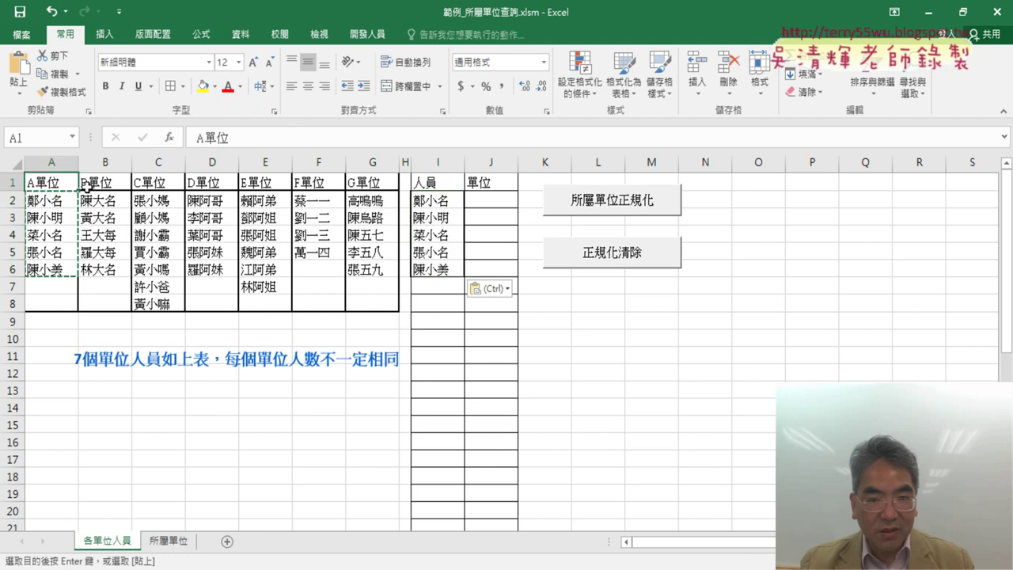
key("ctrl+c")
left_click(510, 202)
key("ctrl+v")
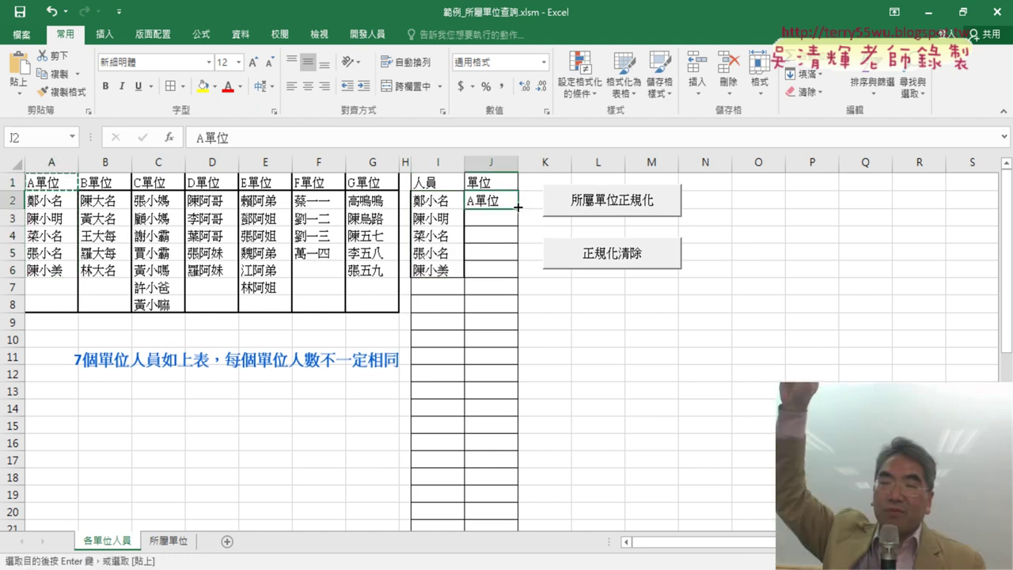
double_click(518, 206)
left_click_drag(443, 202, 491, 272)
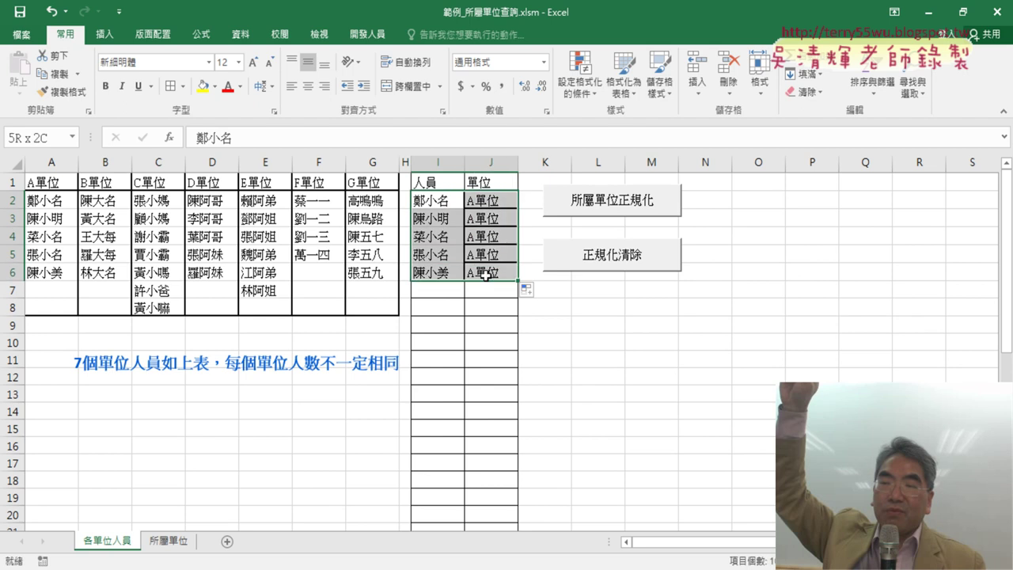
left_click_drag(494, 219, 493, 271)
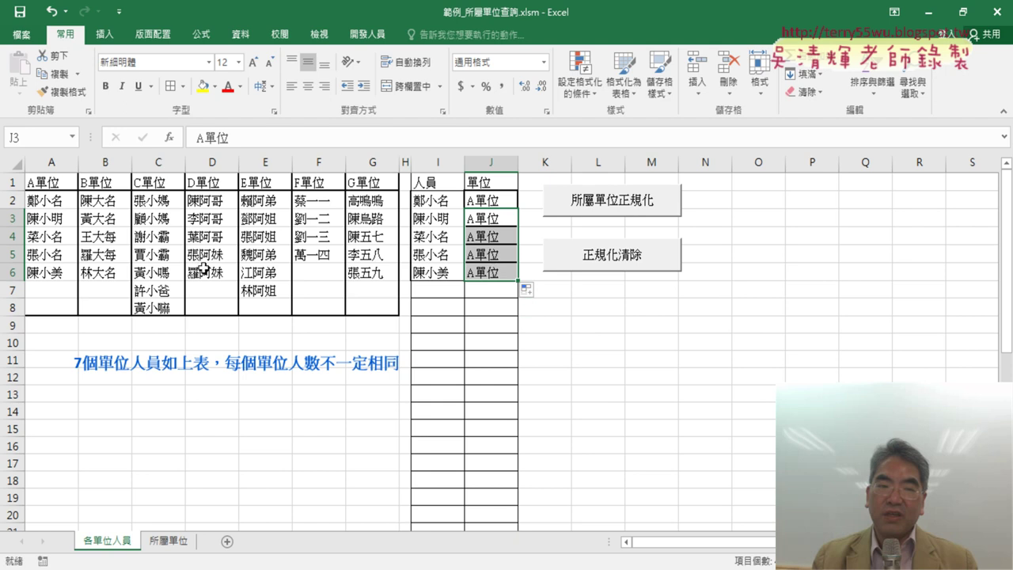
Add the five B單位 names at I7:I11 with B單位 filled beside them, then undo back
left_click_drag(107, 194, 111, 272)
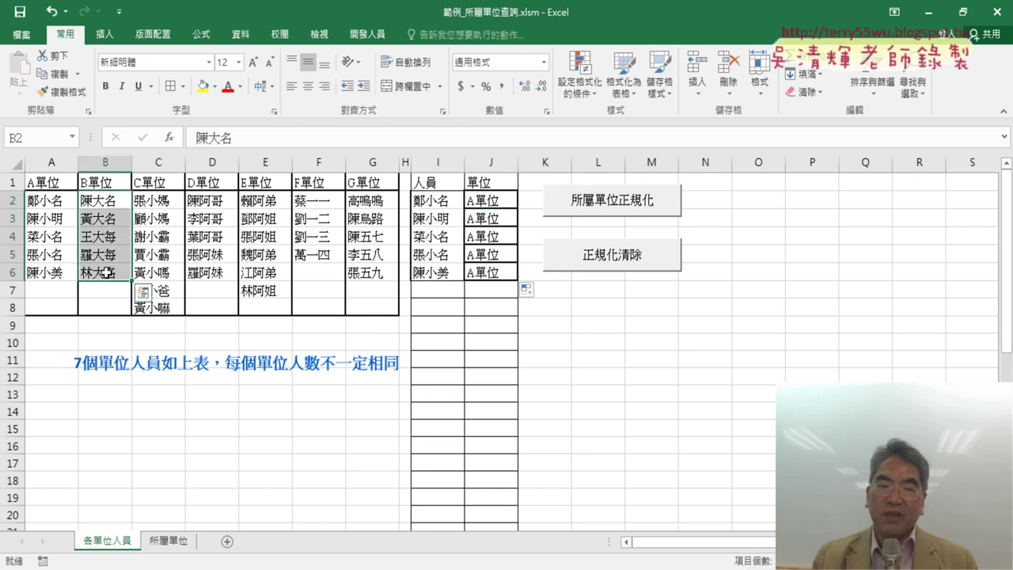
key("ctrl+c")
left_click(437, 290)
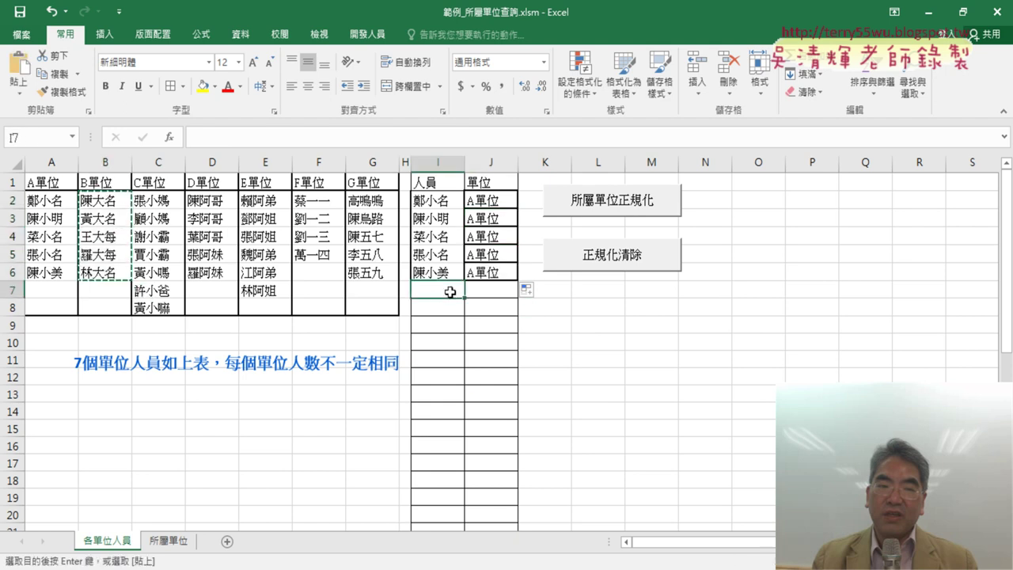
key("ctrl+v")
left_click(95, 182)
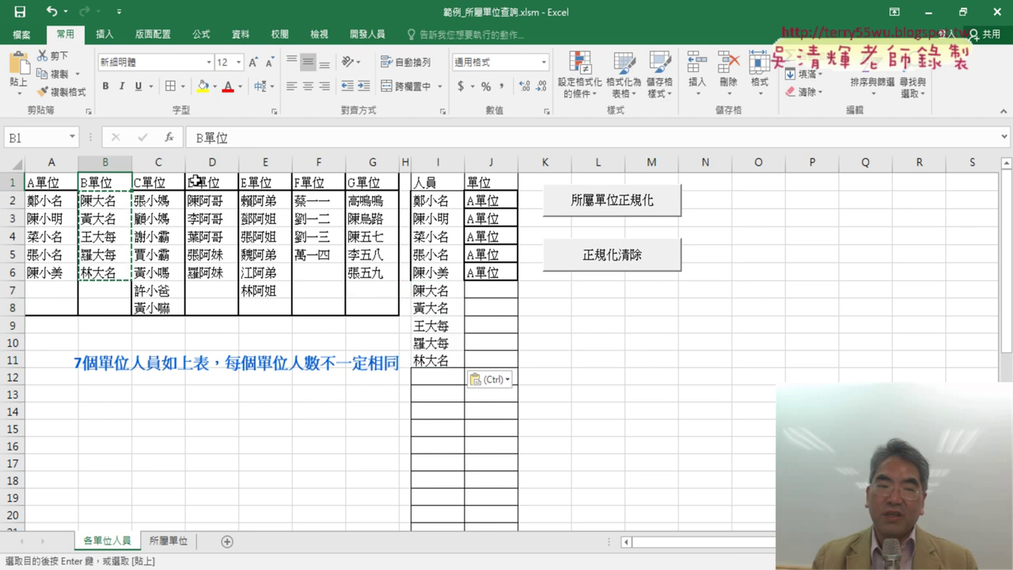
key("ctrl+c")
left_click(491, 290)
key("ctrl+v")
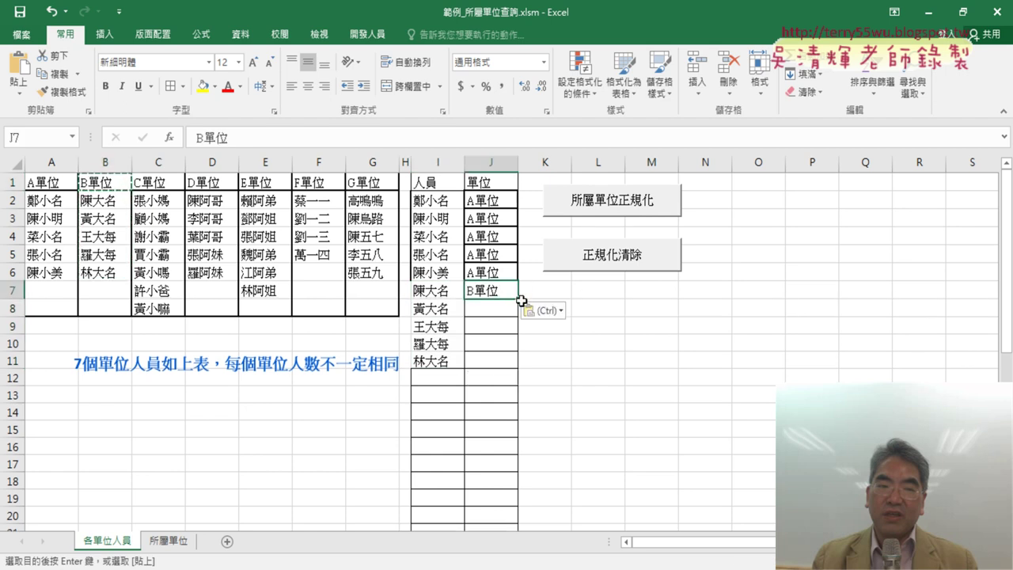
double_click(517, 300)
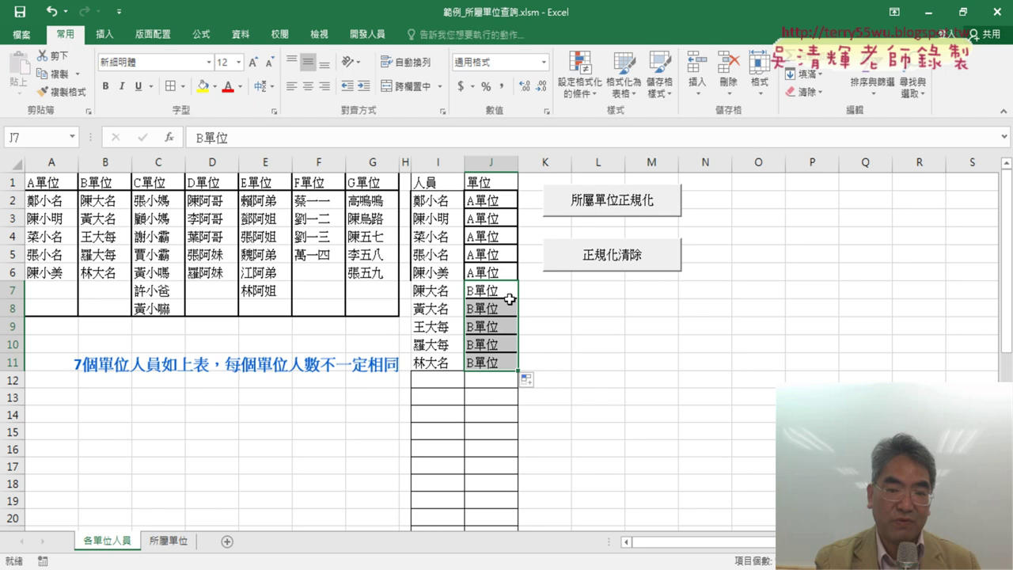
key("ctrl+z")
key("ctrl+z")
key("ctrl+z")
key("ctrl+z")
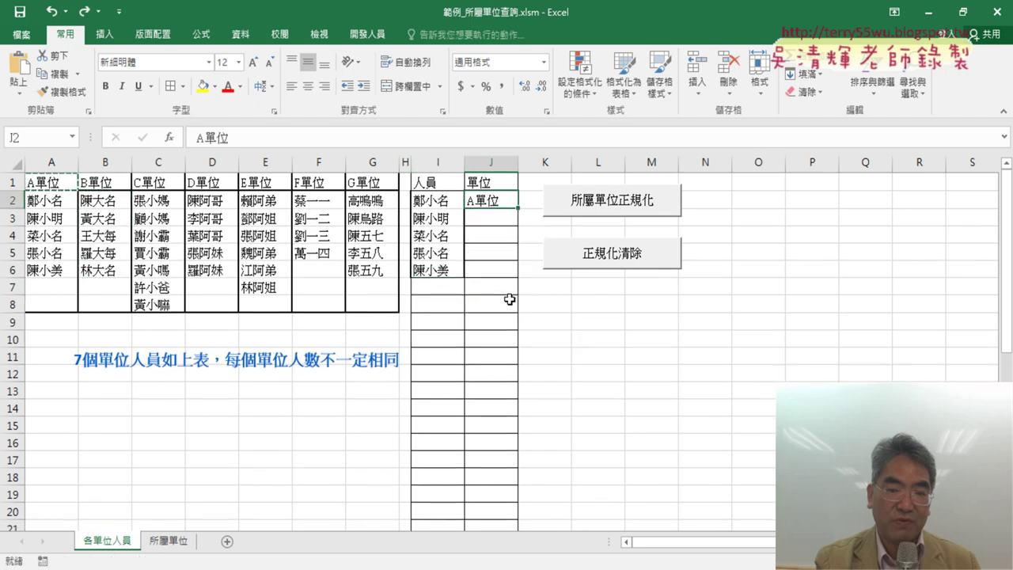
key("ctrl+z")
key("ctrl+z")
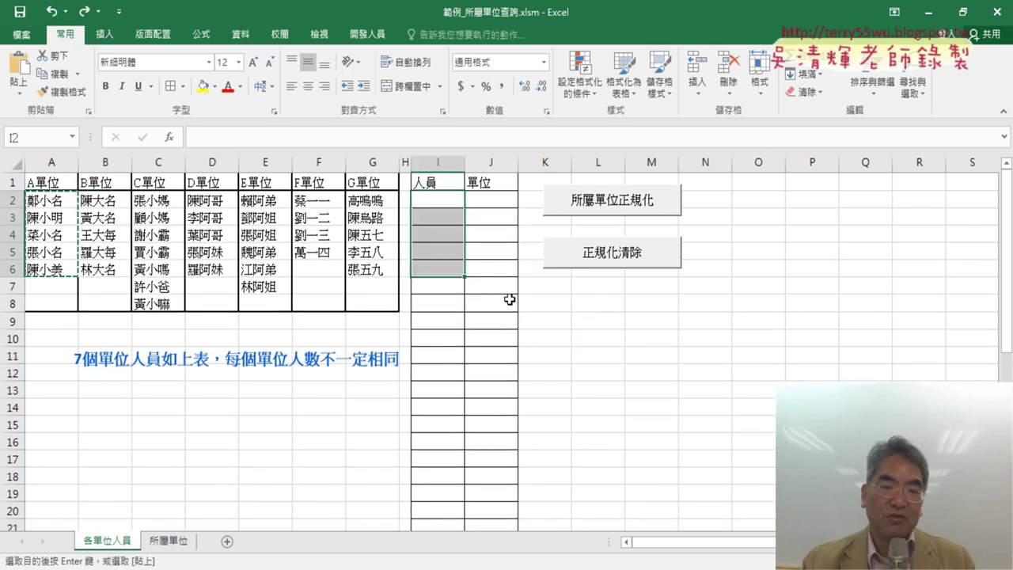
Run the 所屬單位正規化 macro to build the list, then clear the generated list
left_click_drag(53, 181, 380, 307)
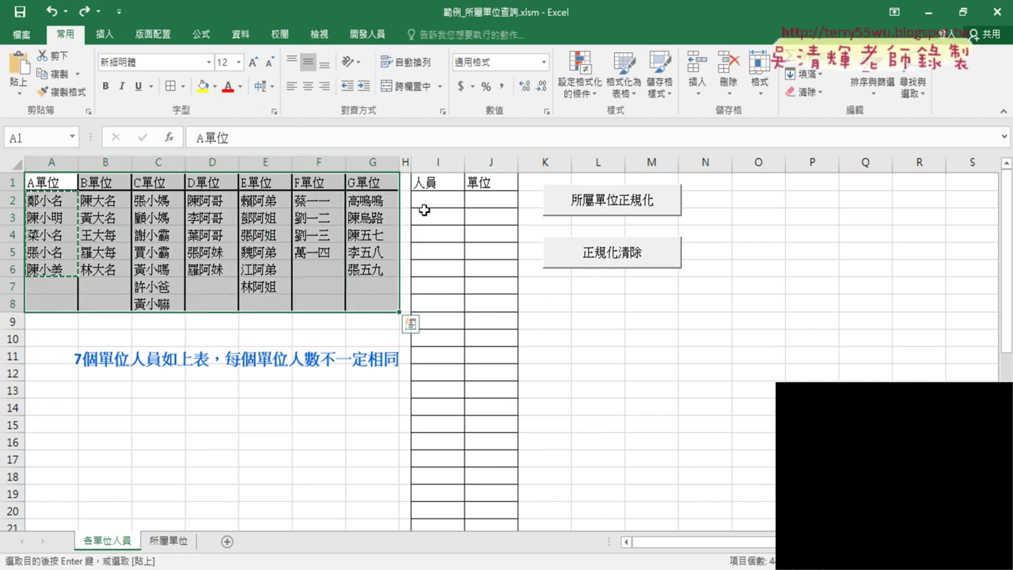
left_click_drag(435, 183, 480, 372)
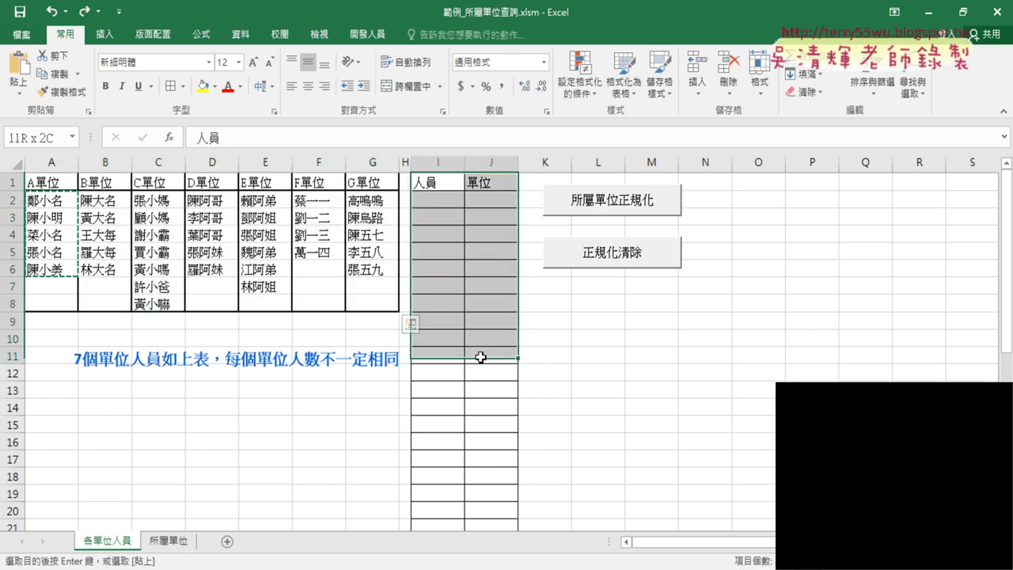
left_click(740, 343)
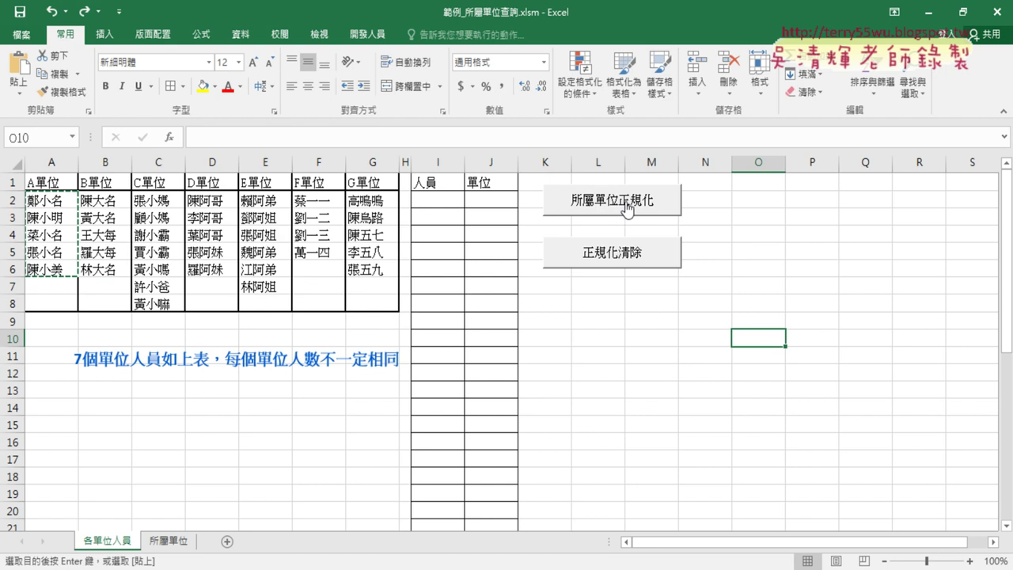
left_click(615, 208)
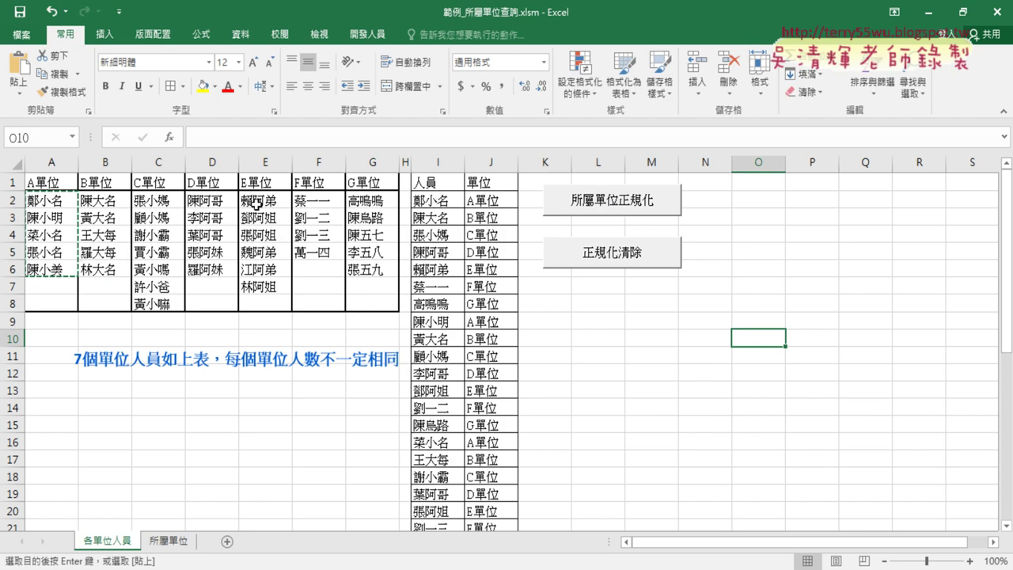
left_click_drag(50, 201, 370, 309)
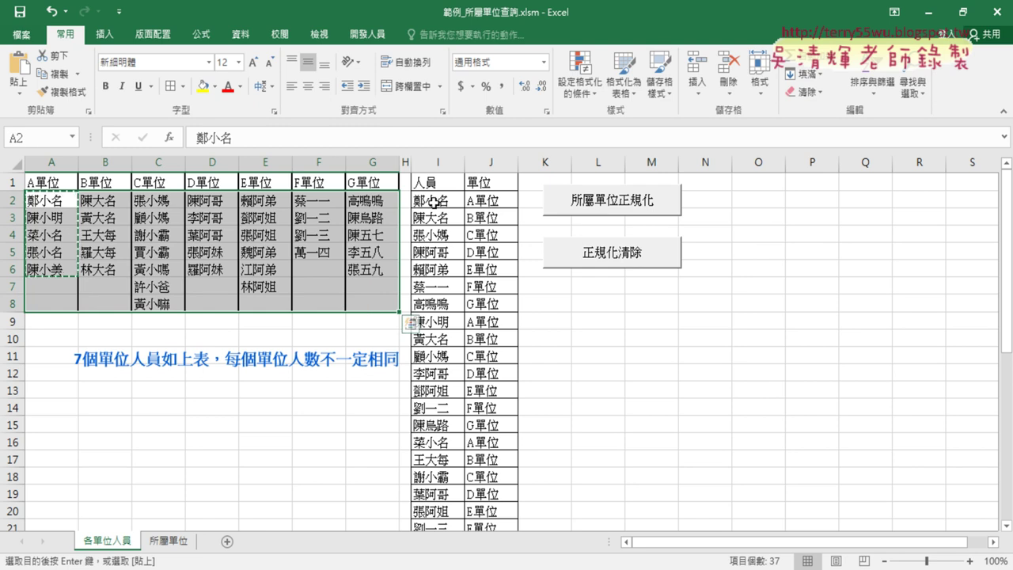
left_click(628, 255)
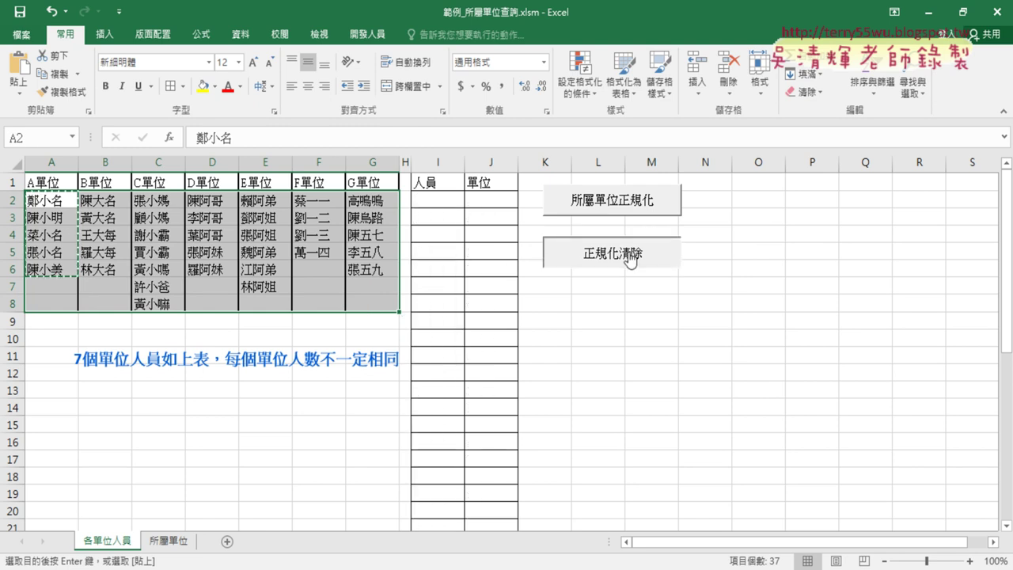
Rerun the normalization macro to refill the 人員/單位 list, then view the 所屬單位 sheet
left_click(633, 209)
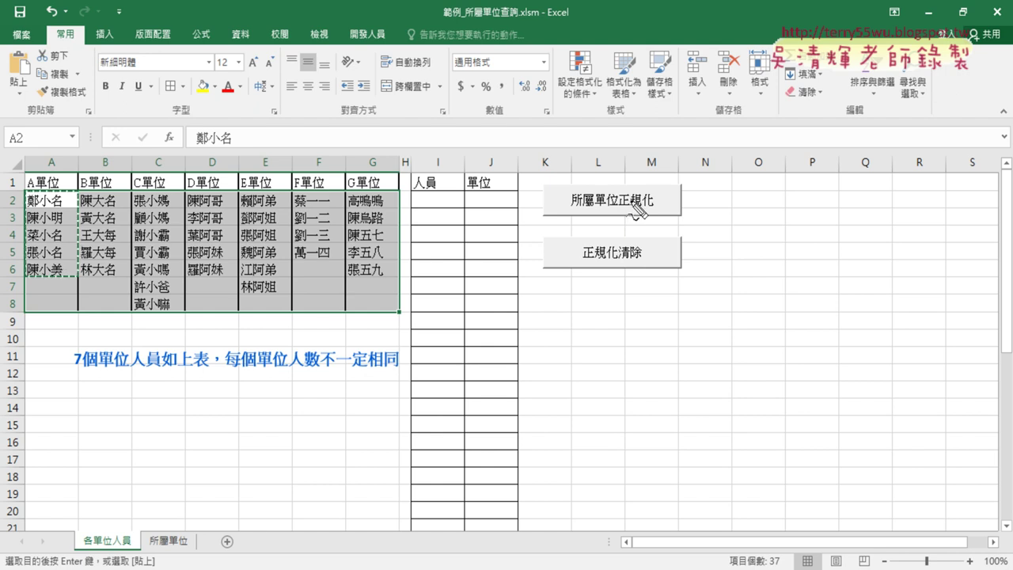
mouse_move(663, 214)
left_mouse_down()
mouse_move(558, 213)
mouse_move(673, 205)
left_mouse_up()
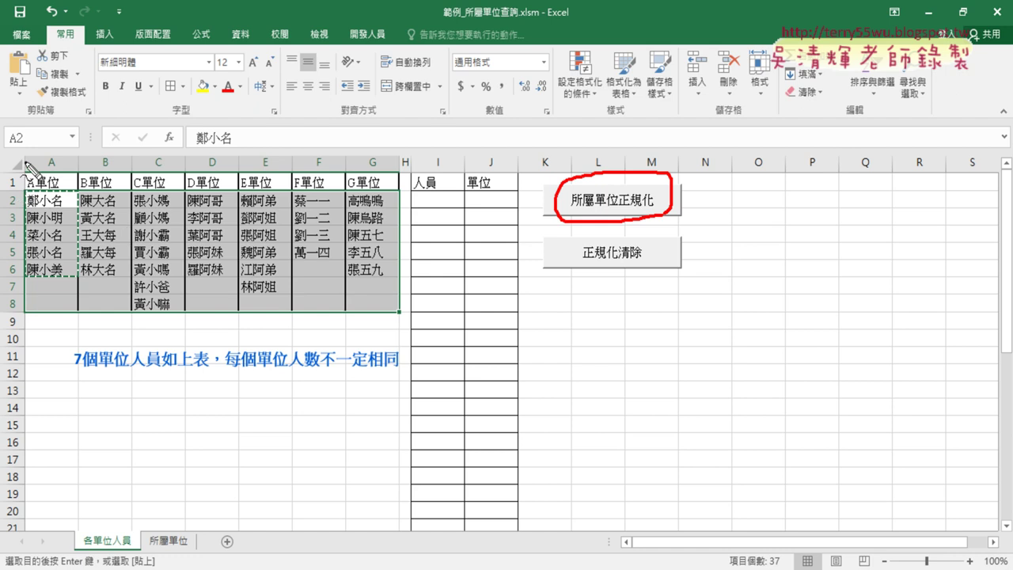
mouse_move(28, 168)
left_mouse_down()
mouse_move(18, 324)
mouse_move(399, 156)
mouse_move(29, 329)
left_mouse_up()
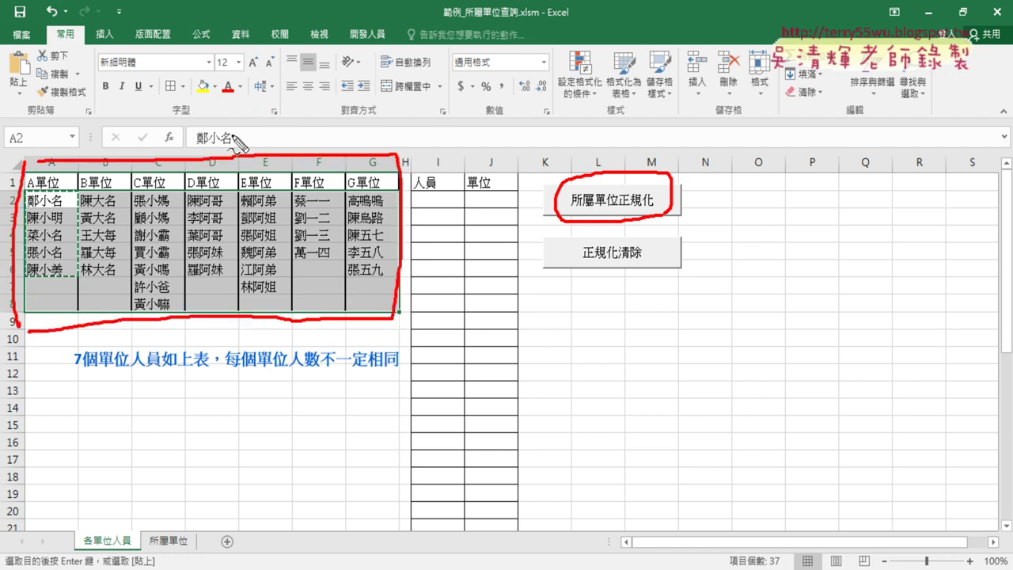
mouse_move(231, 141)
left_mouse_down()
mouse_move(432, 156)
mouse_move(471, 131)
left_mouse_up()
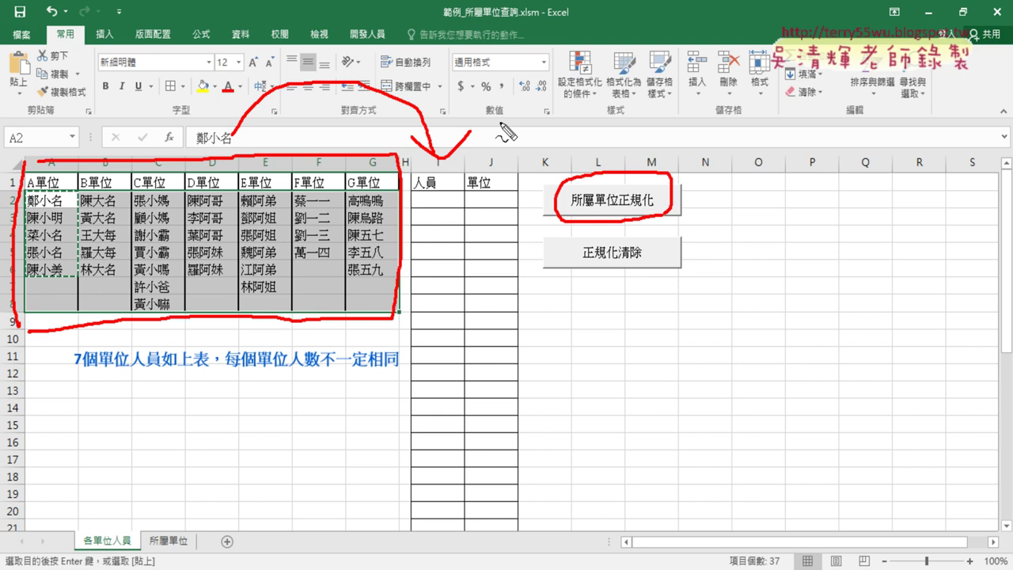
key("e")
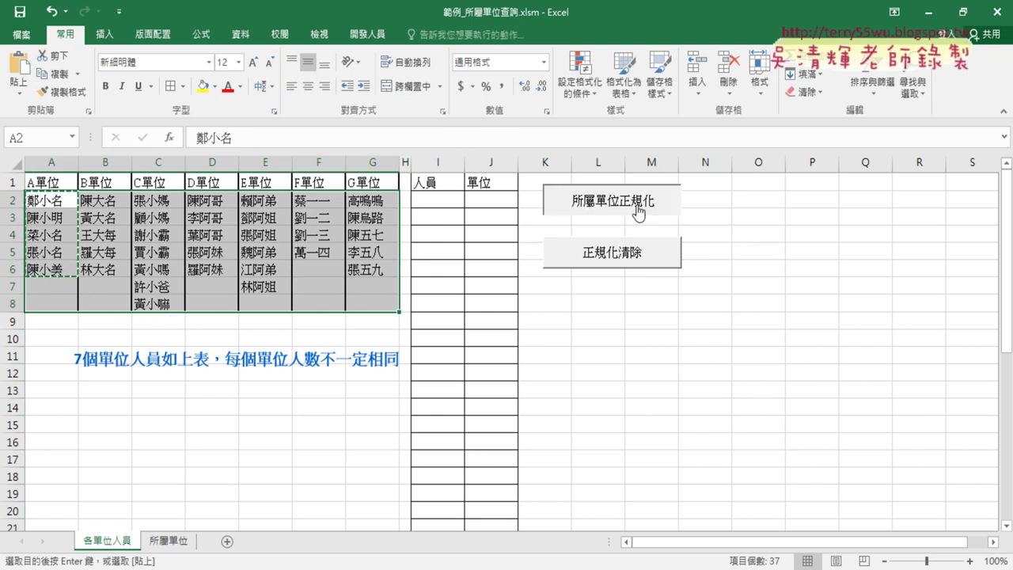
left_click(638, 207)
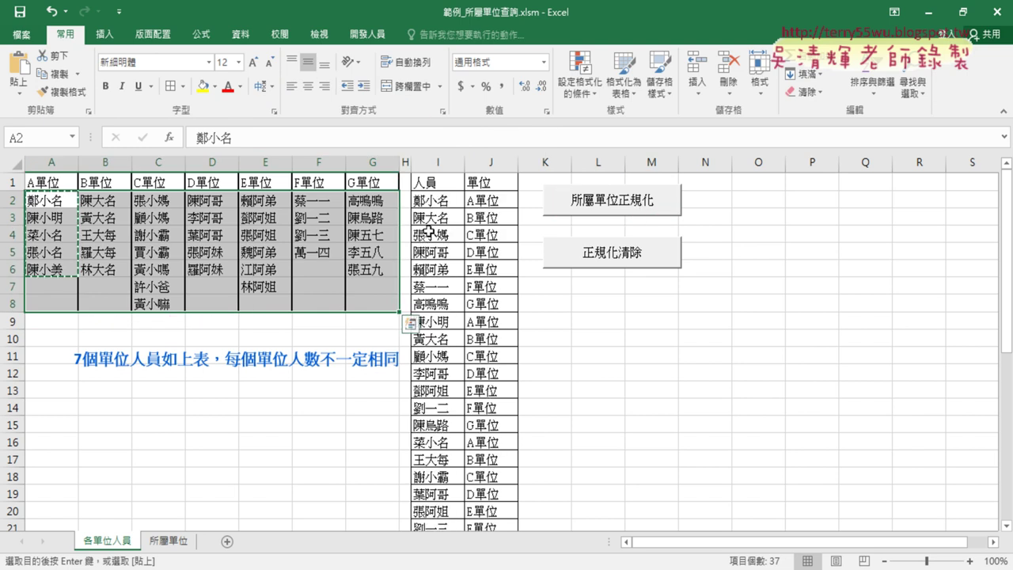
left_click(170, 541)
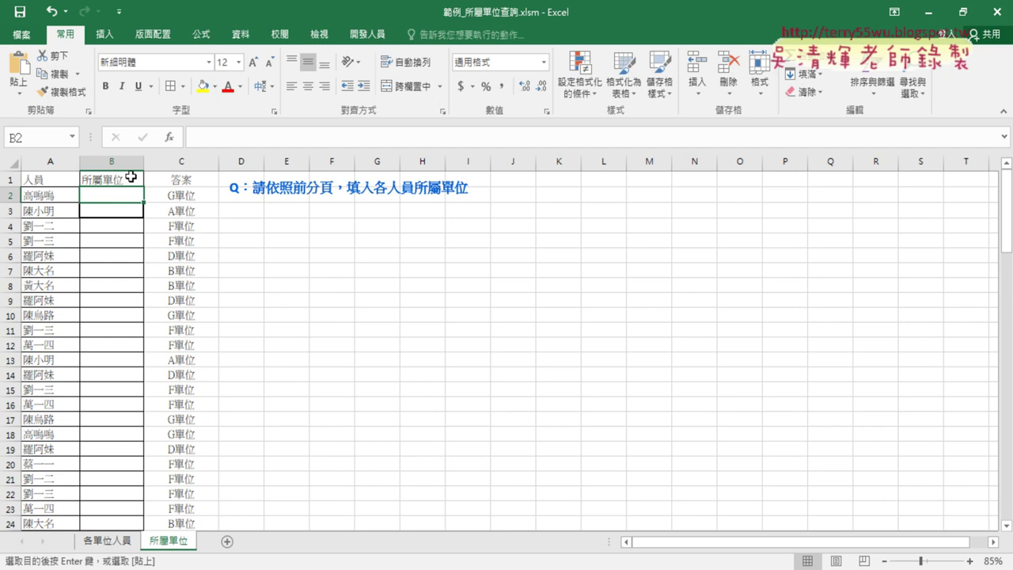
Start a VLOOKUP in B2 looking up A2 in 各單位人員!I2:J38
left_click(174, 140)
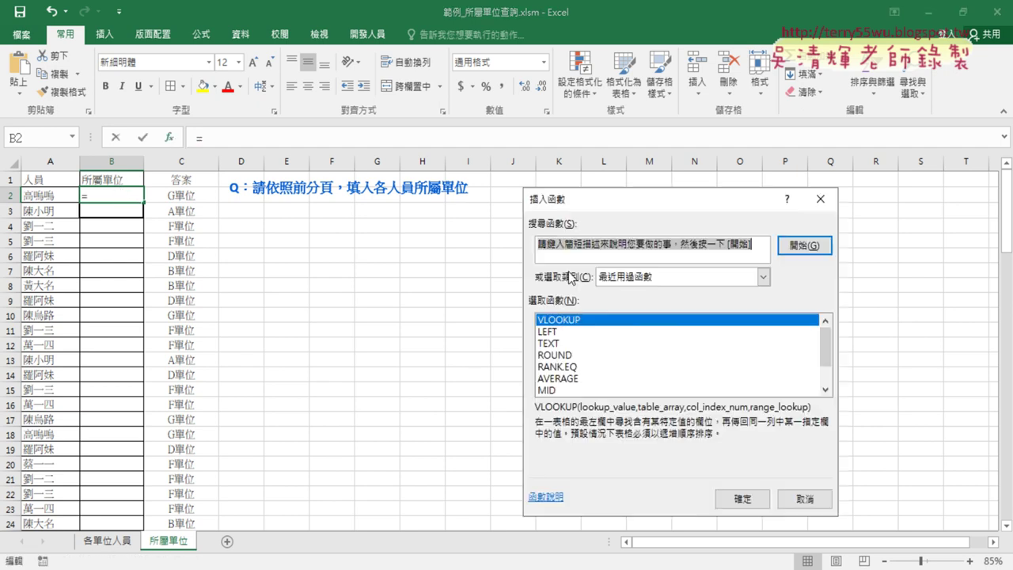
double_click(584, 319)
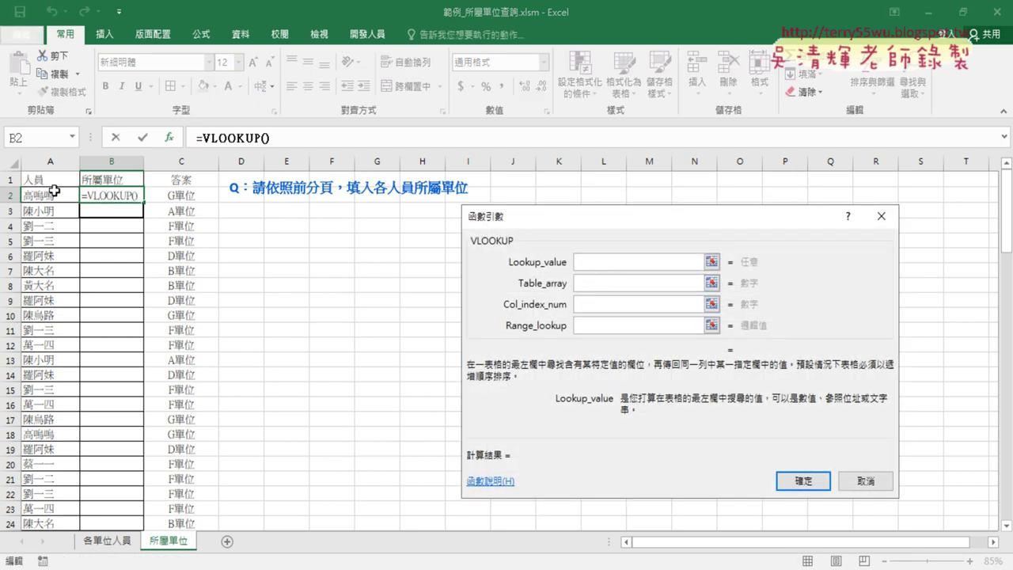
left_click(43, 194)
left_click(627, 283)
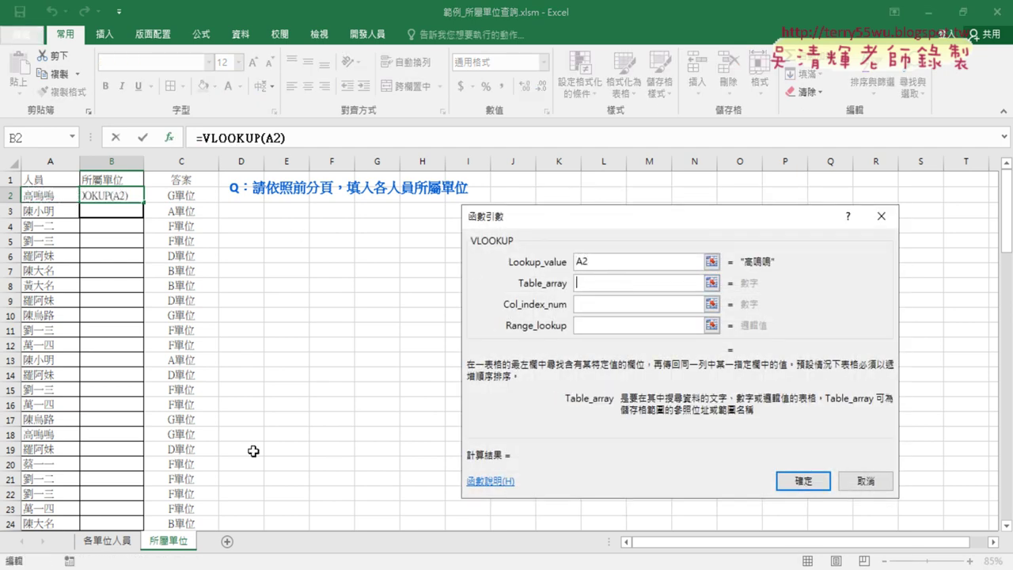
left_click(107, 543)
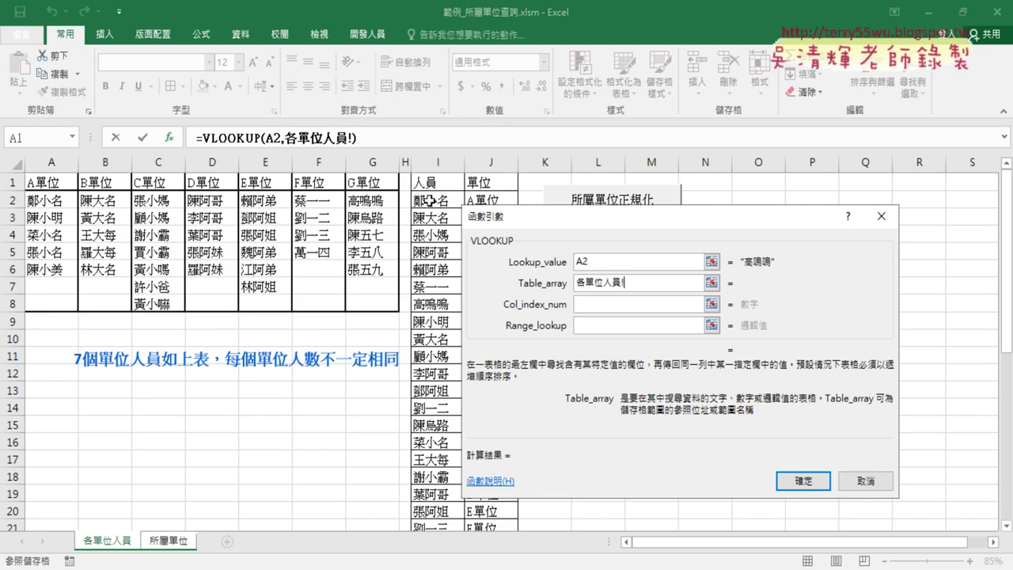
left_click_drag(426, 200, 484, 202)
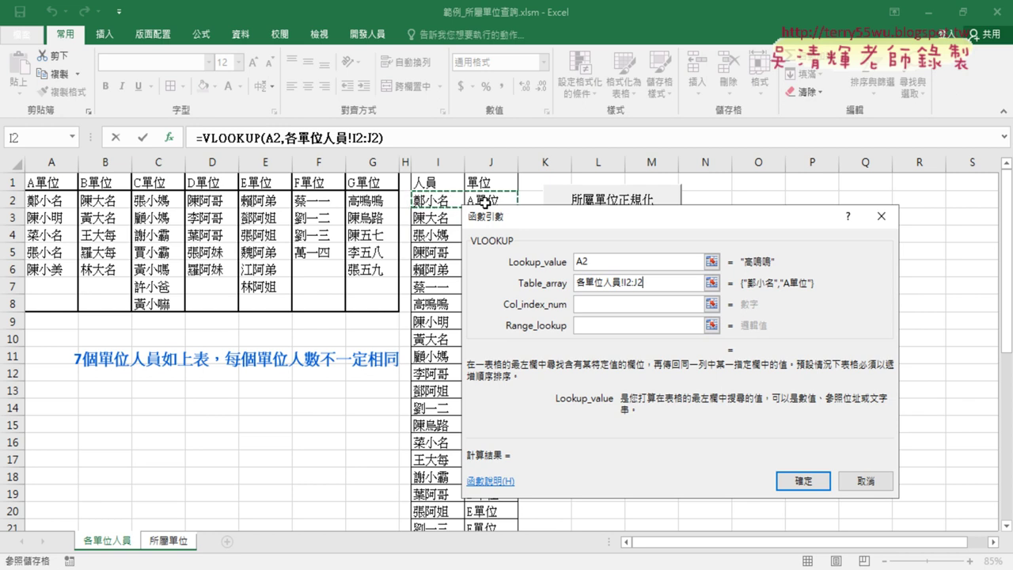
key("ctrl+shift+Down")
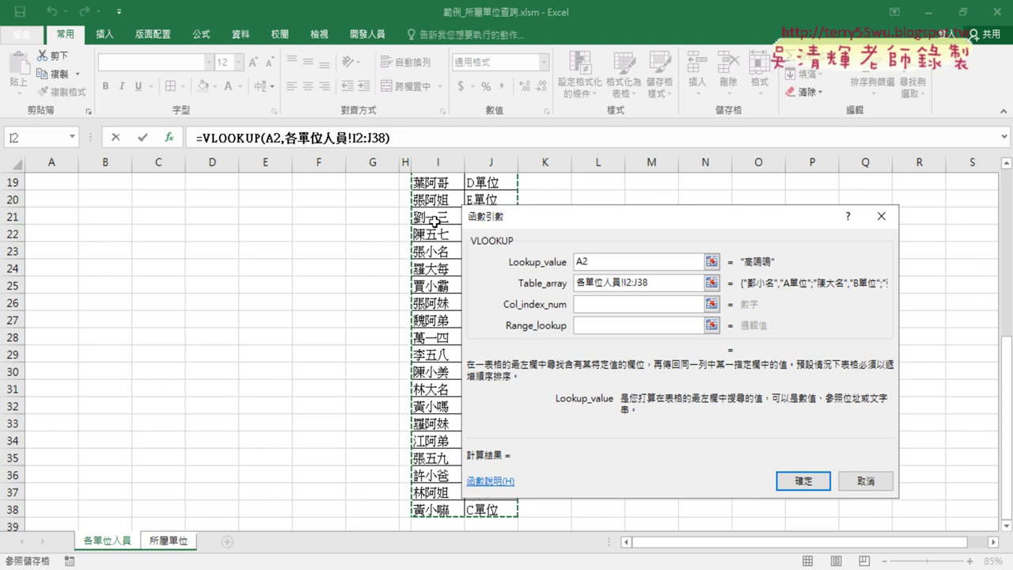
Set column index 2 and range lookup 0, confirming so B2 returns G單位
left_click(624, 303)
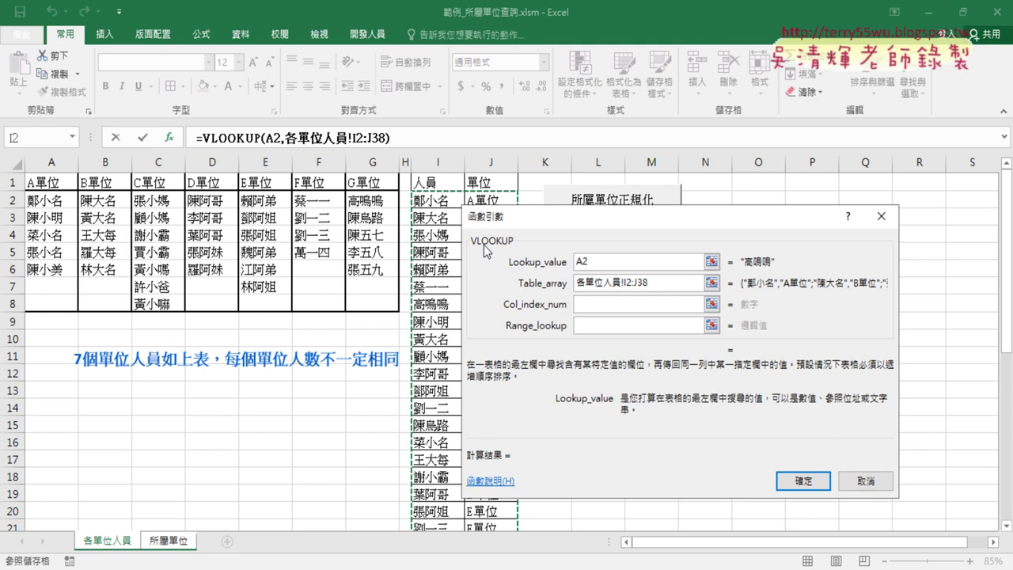
left_click(603, 304)
type("2")
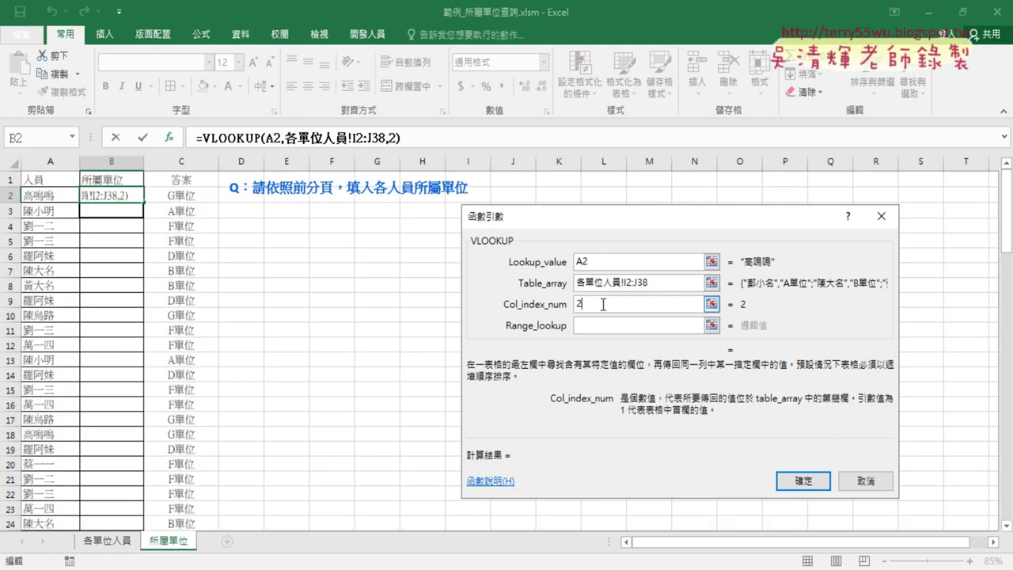
left_click(631, 322)
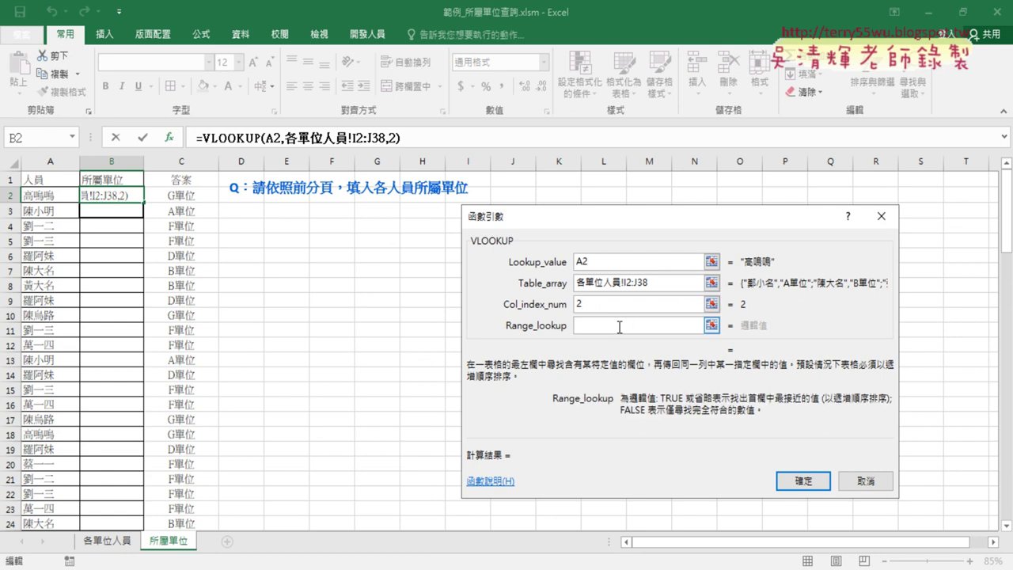
type("0")
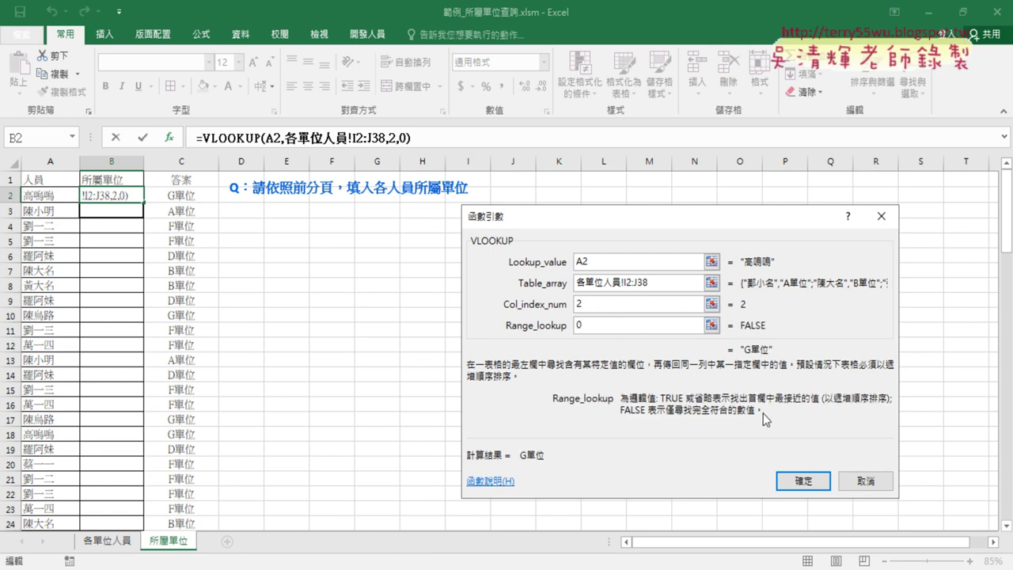
left_click(792, 483)
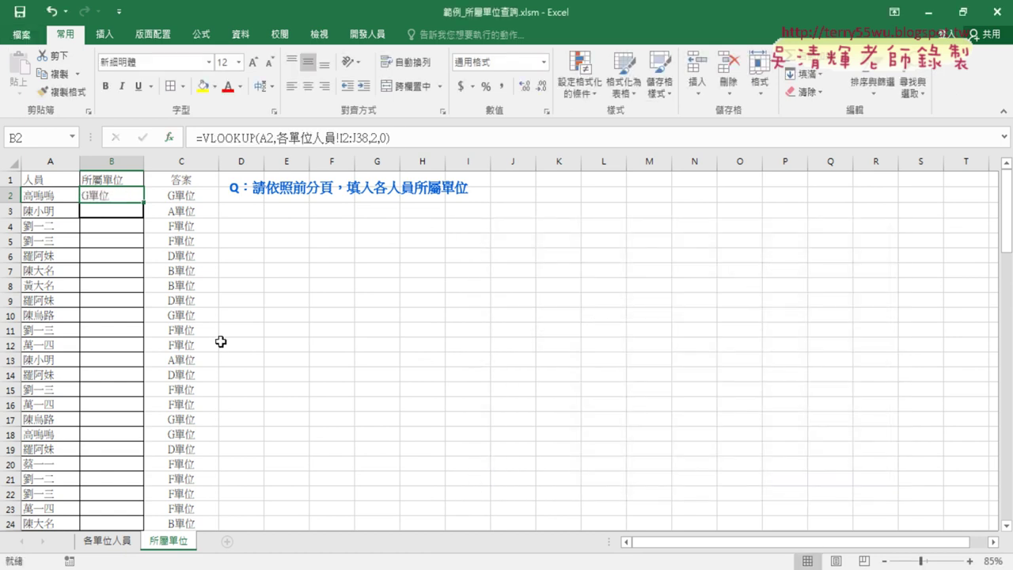
Fill B2's formula down column B and inspect the #N/A results in B7 and B13
double_click(146, 203)
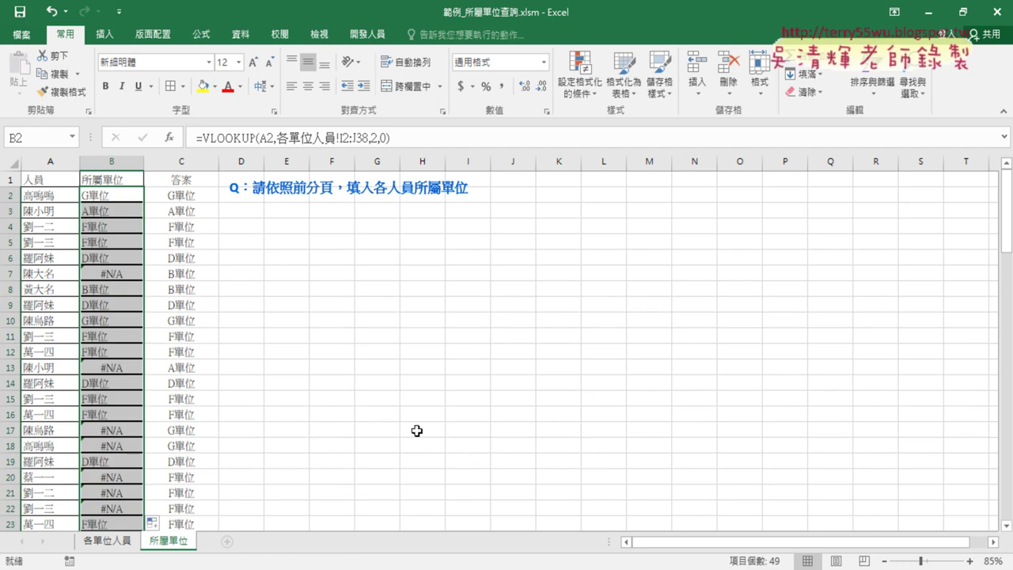
left_click(131, 274)
left_click(62, 273)
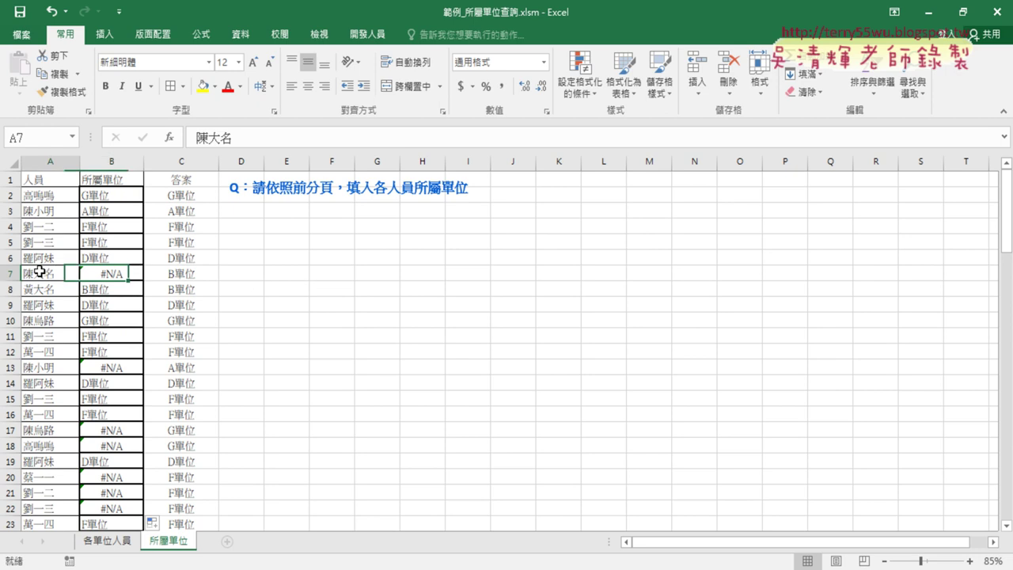
left_click(127, 368)
left_click(127, 274)
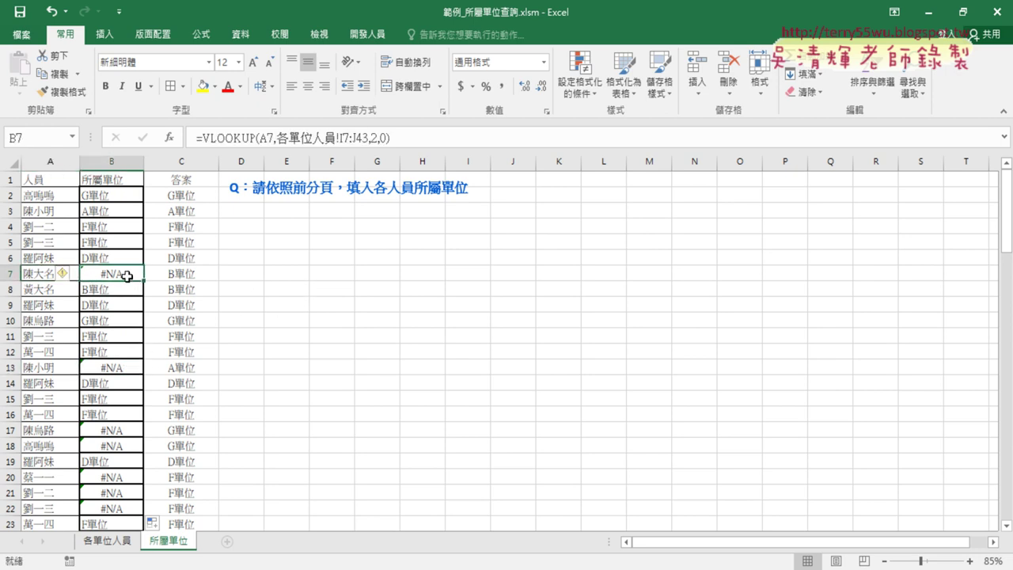
Compare against the name list on 各單位人員, then begin editing the B2 formula
left_click(109, 542)
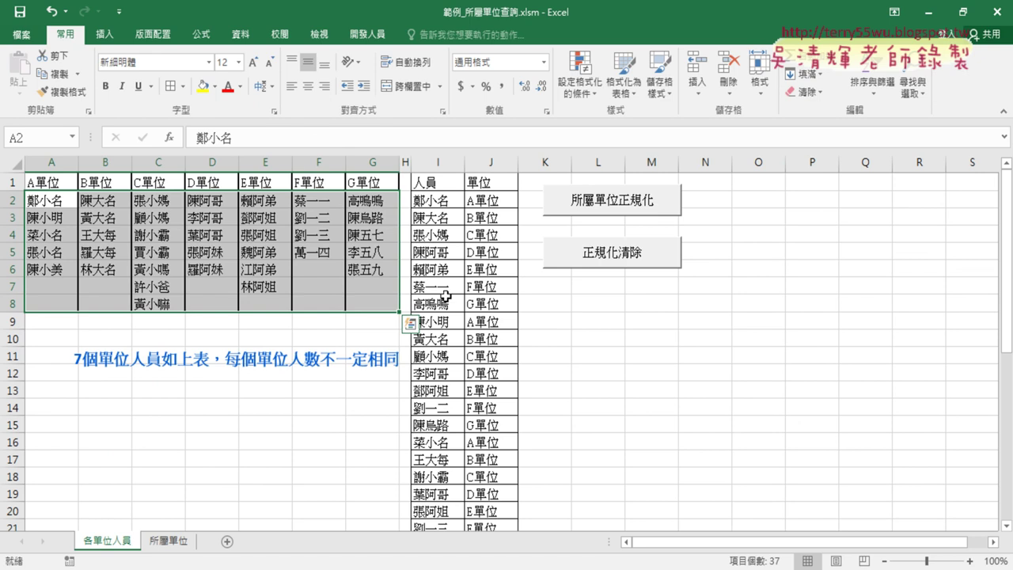
left_click(101, 201)
left_click(432, 219)
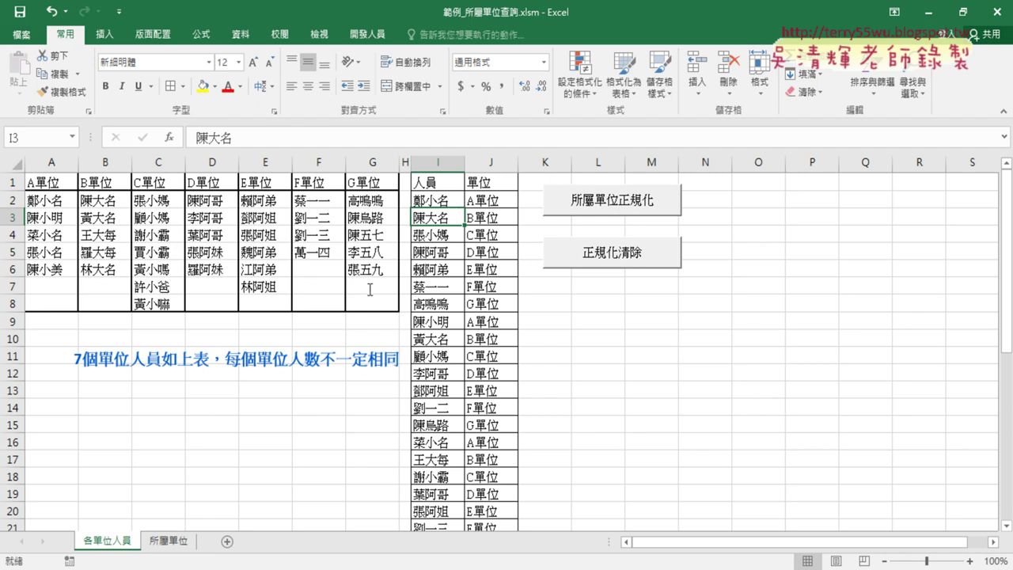
left_click(184, 544)
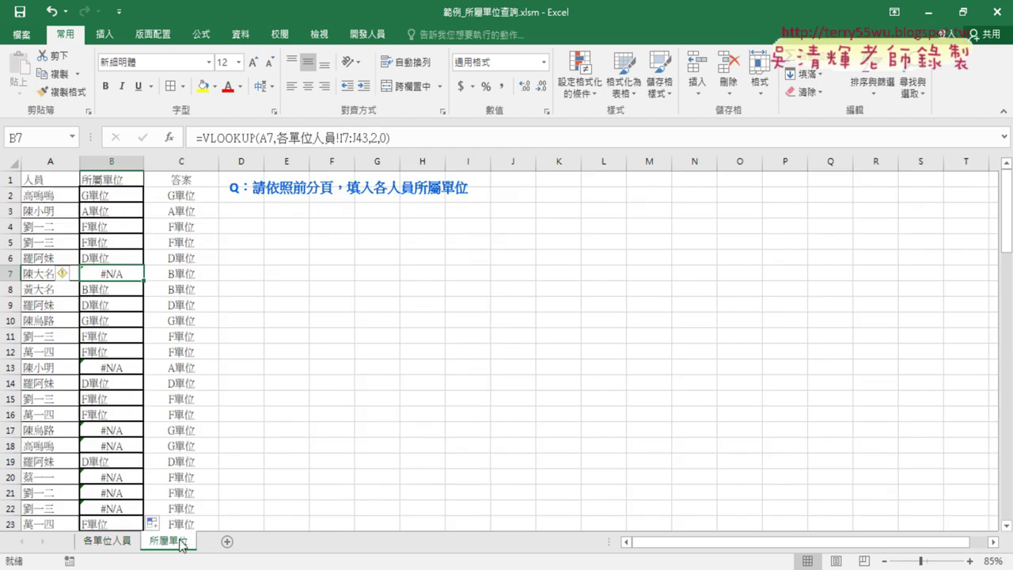
left_click(119, 197)
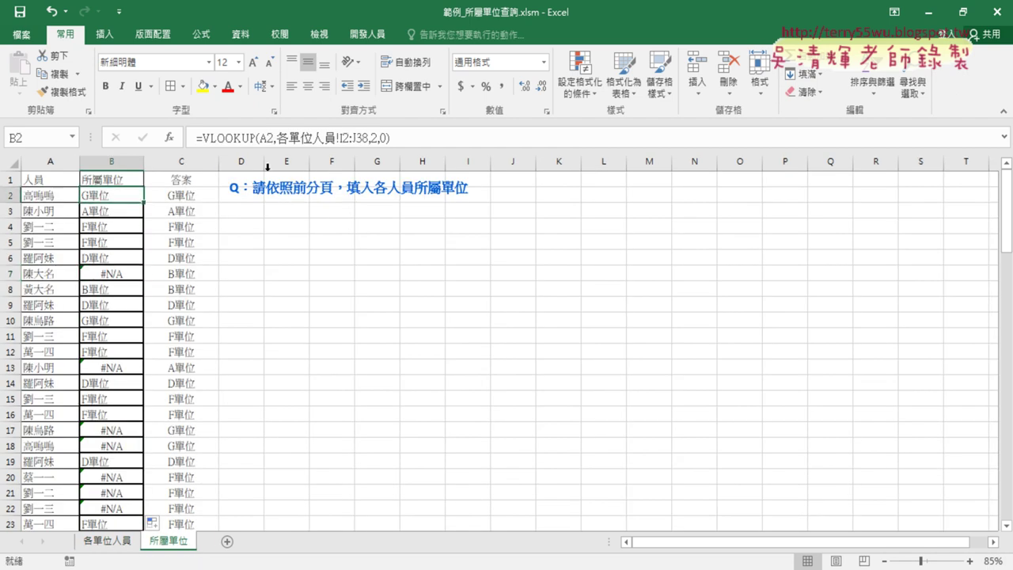
left_click(225, 138)
Change B2's VLOOKUP Table_array to 各單位人員!I$2:J$38 so its rows are locked
left_click(178, 138)
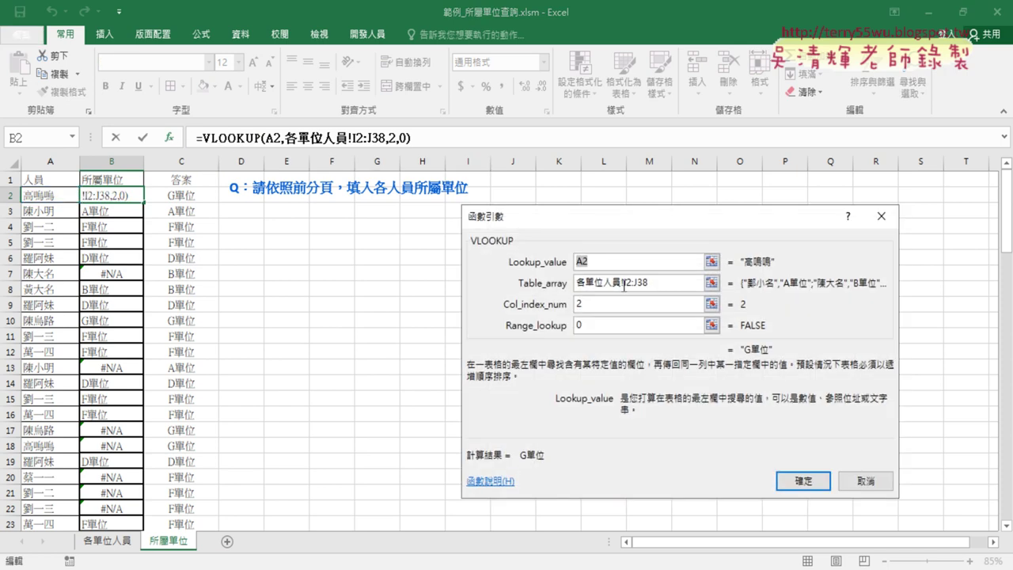
left_click(628, 282)
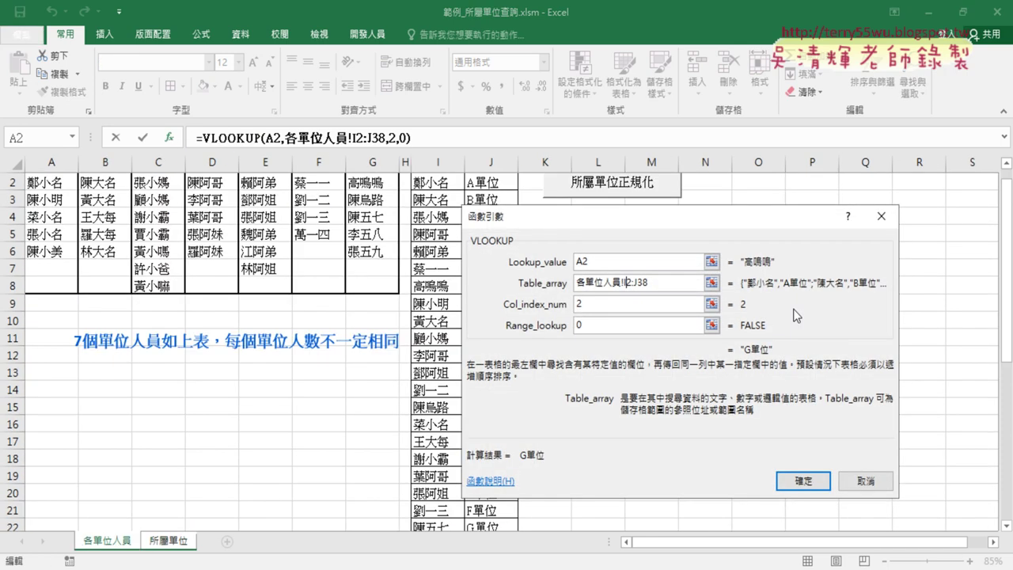
type("$")
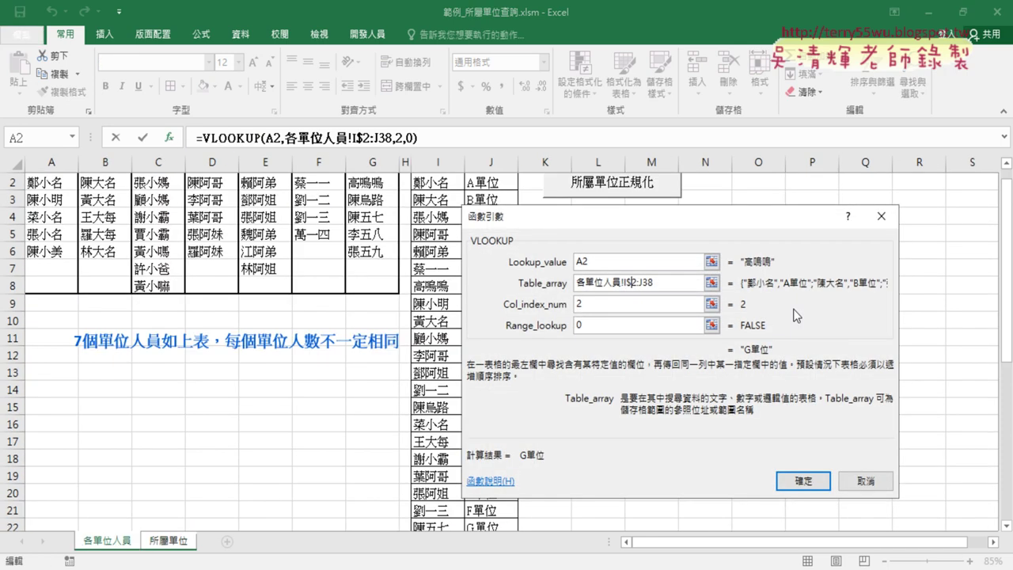
key("Right")
key("Right")
type("$")
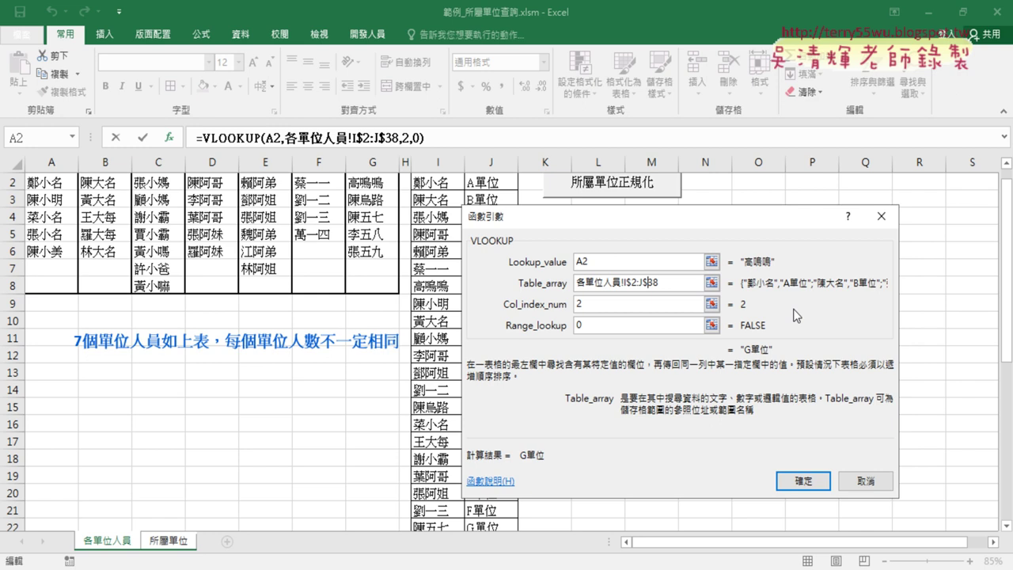
left_click(803, 481)
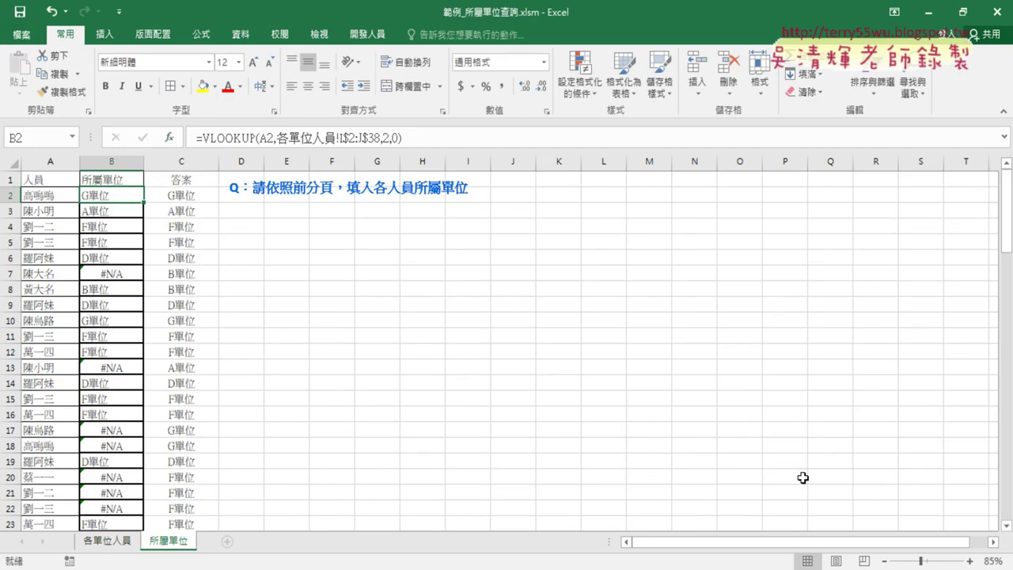
Fill B2's corrected VLOOKUP down column B, then review its arguments without changes
double_click(144, 202)
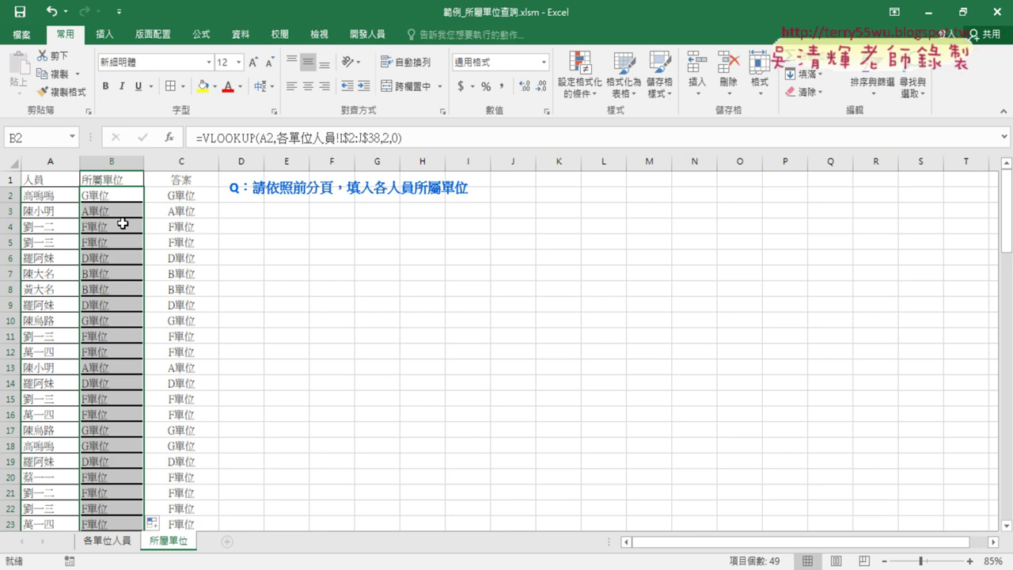
left_click(115, 195)
left_click(223, 139)
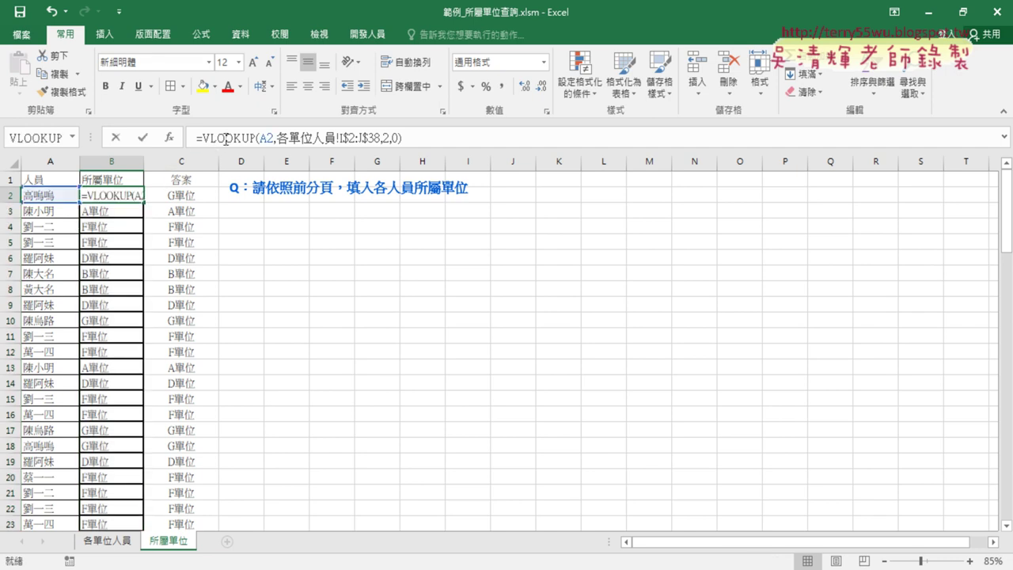
left_click(171, 140)
left_click(647, 267)
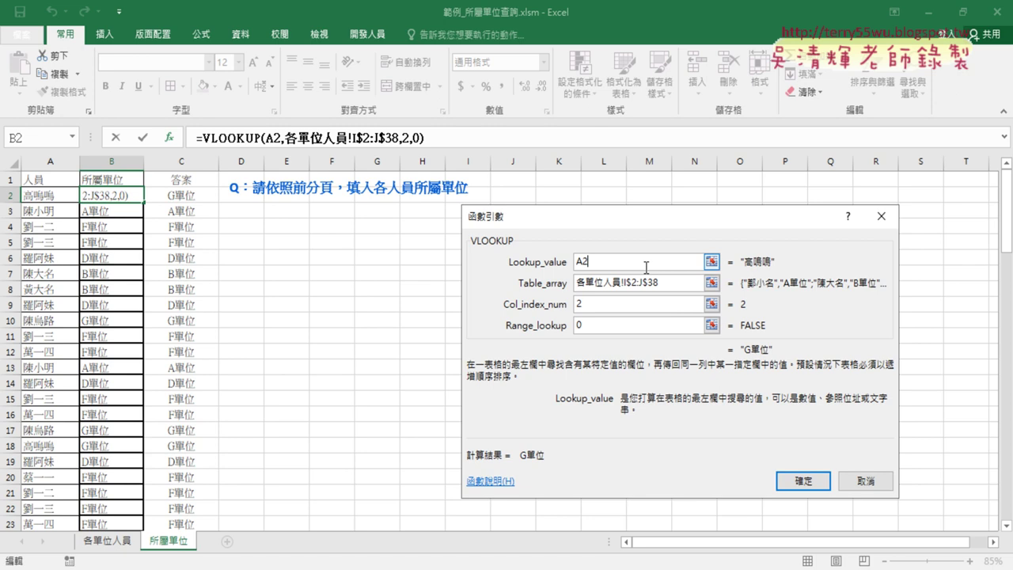
left_click(860, 481)
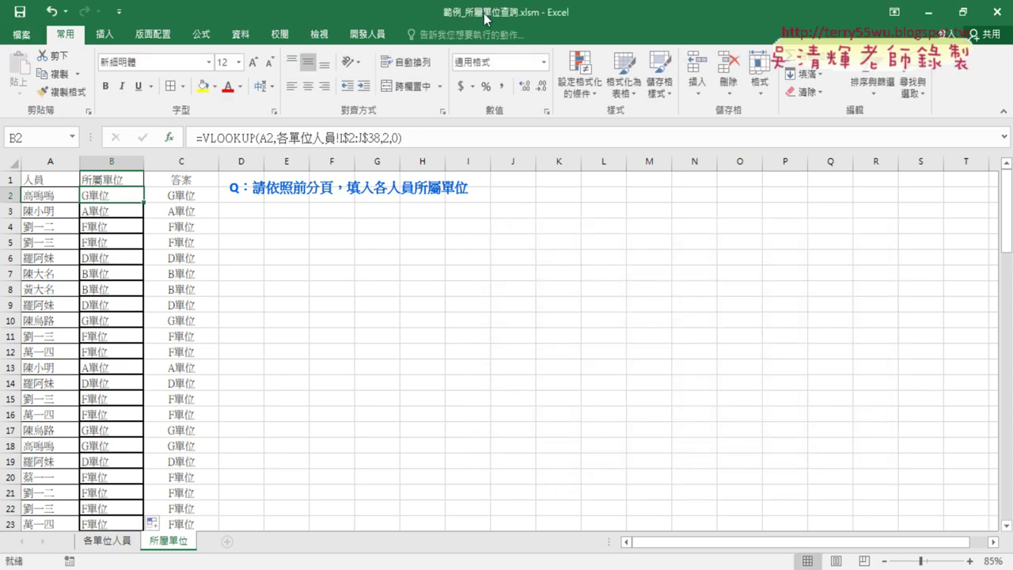
On 各單位人員, mark the unit table and I–J name list in red ink, then clear it
left_click(116, 545)
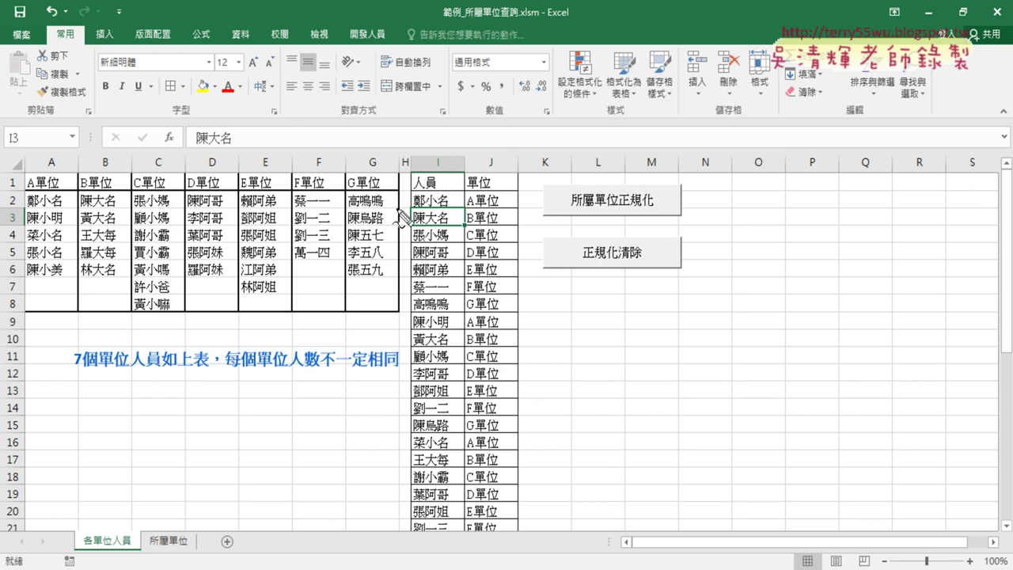
mouse_move(138, 330)
left_mouse_down()
mouse_move(85, 133)
mouse_move(133, 332)
left_mouse_up()
mouse_move(326, 96)
left_mouse_down()
mouse_move(476, 120)
mouse_move(505, 111)
left_mouse_up()
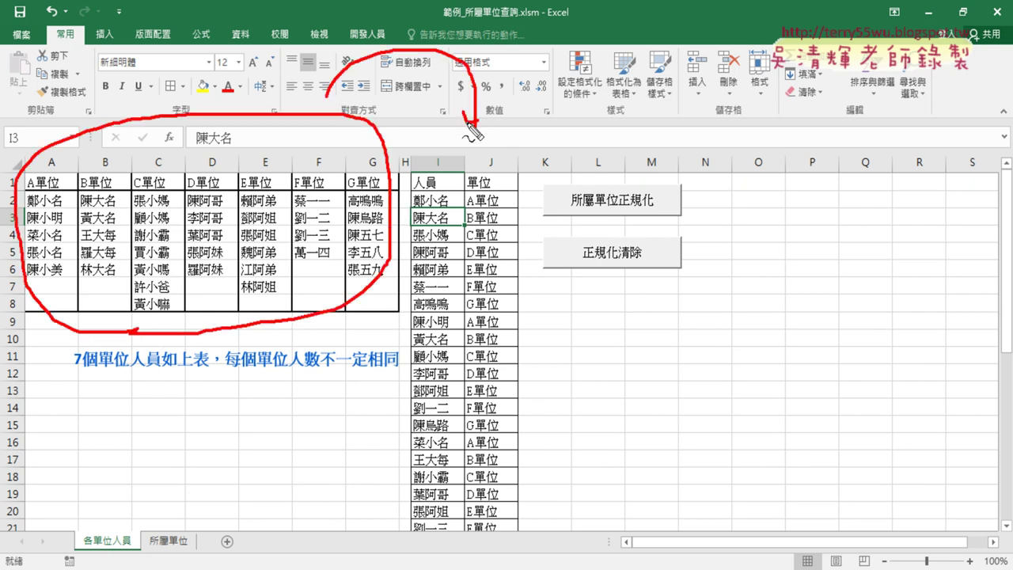
left_click_drag(405, 157, 403, 335)
mouse_move(416, 150)
left_mouse_down()
mouse_move(510, 153)
mouse_move(528, 468)
left_mouse_up()
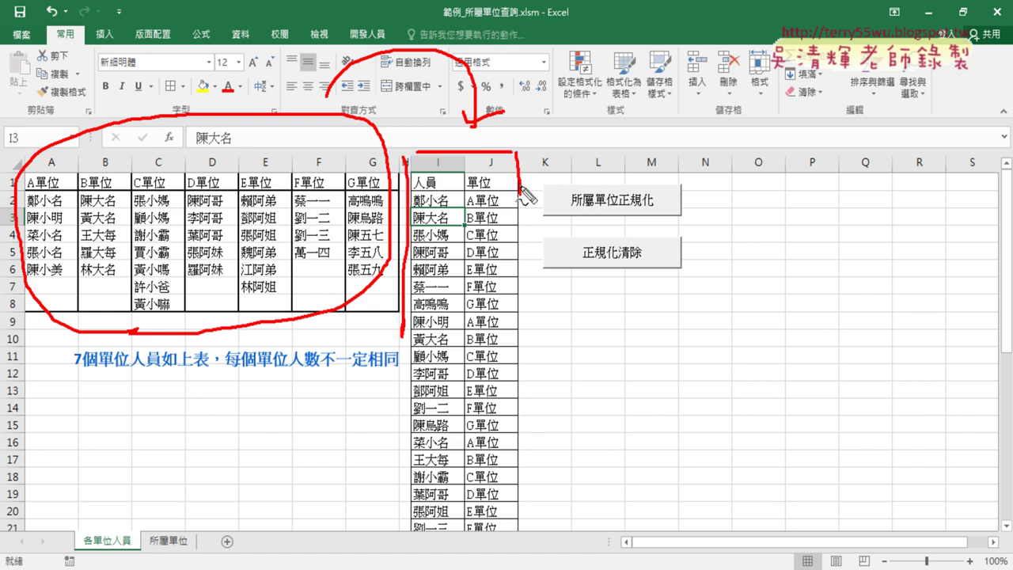
left_click_drag(428, 514, 517, 501)
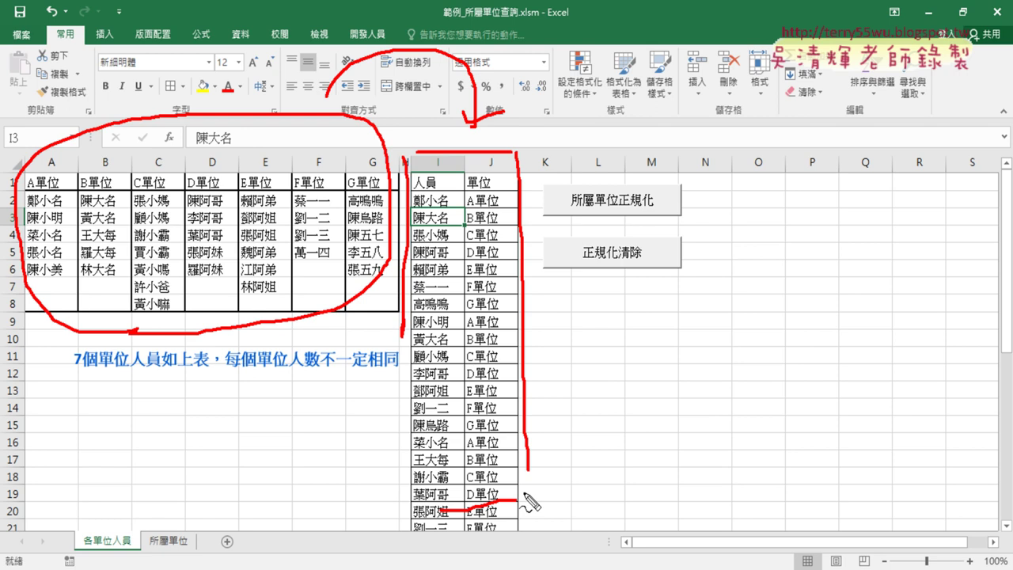
key("Escape")
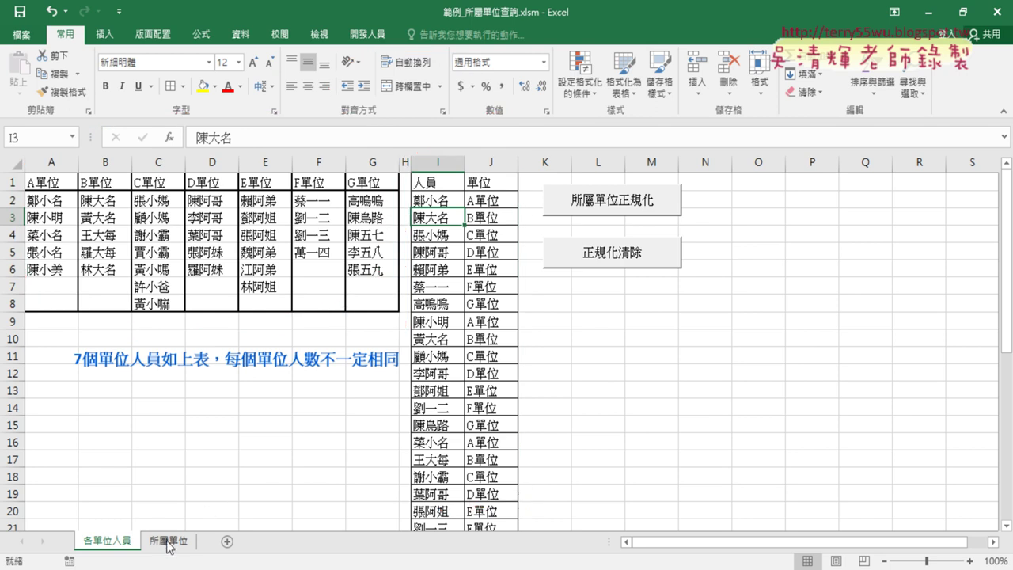
Toggle between the 所屬單位 and 各單位人員 sheets, ending on 所屬單位
left_click(169, 541)
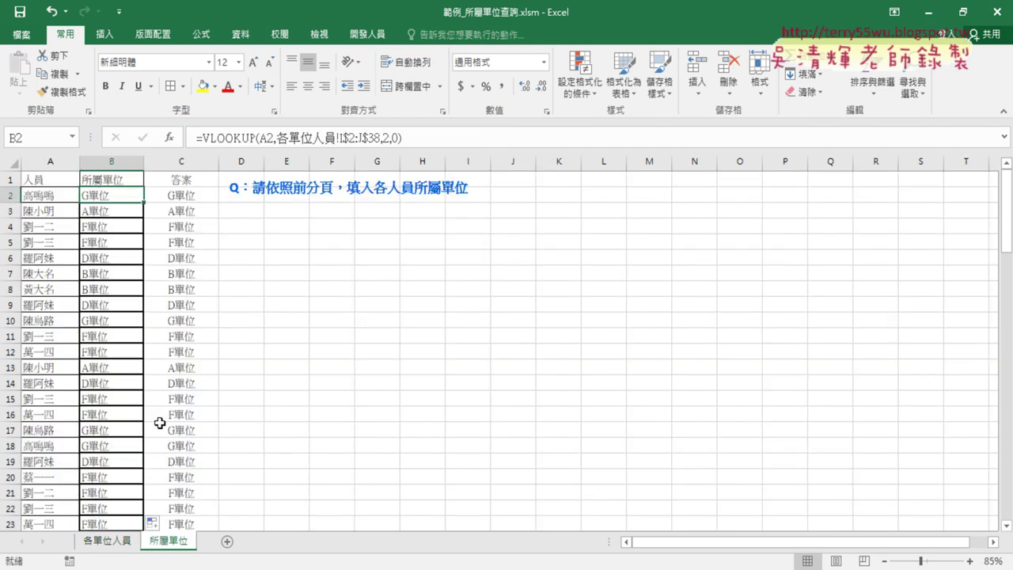
left_click(122, 543)
left_click(169, 541)
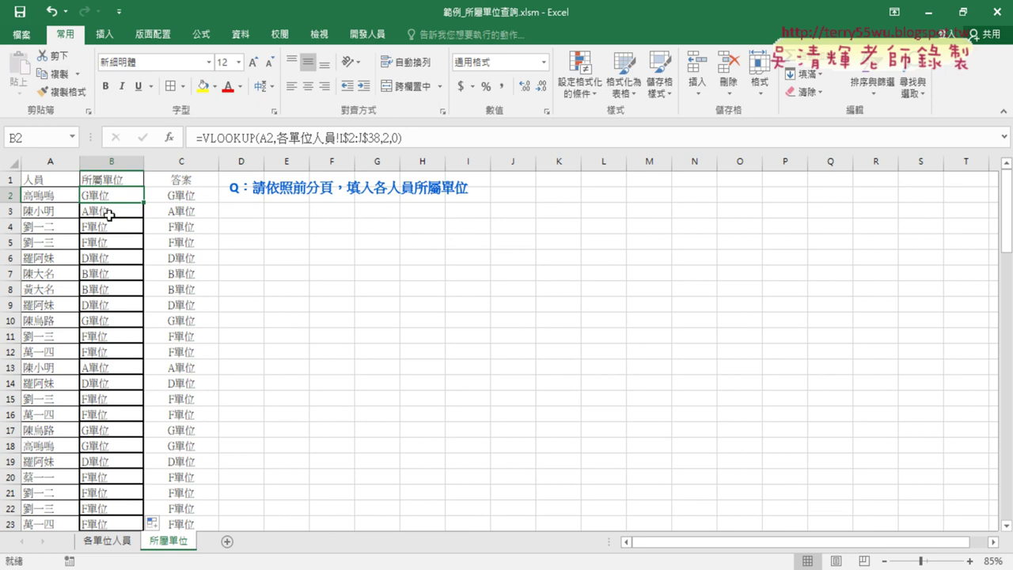